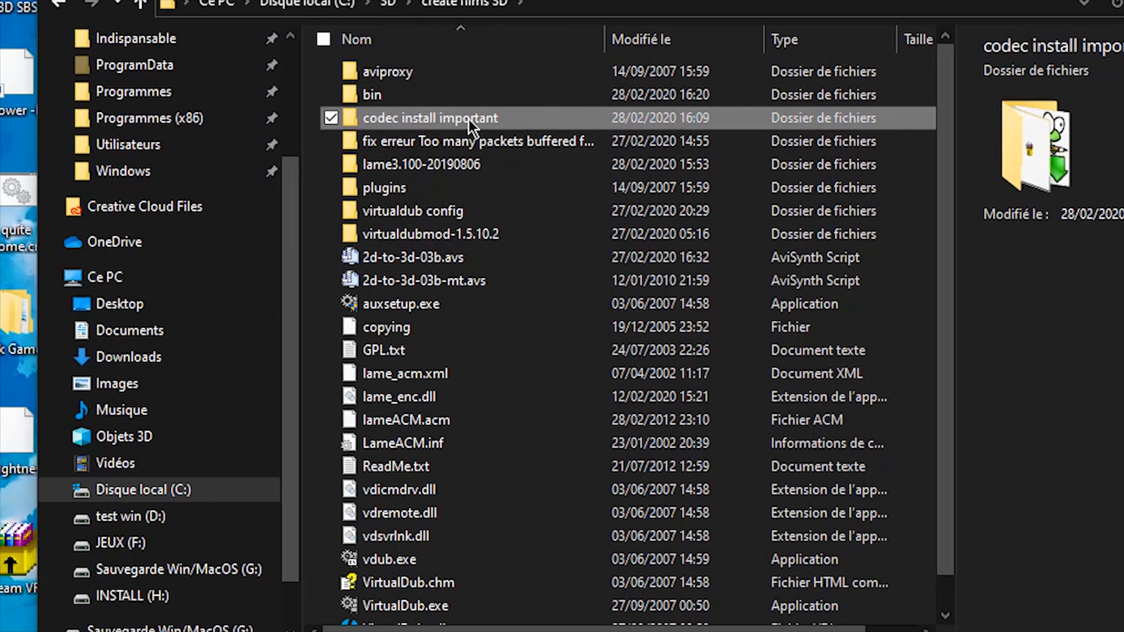
Open the codec install important folder and inspect the contents of lameACM-3.99.5.exe in WinRAR.
{"action": "double_click", "coordinate": [477, 120]}
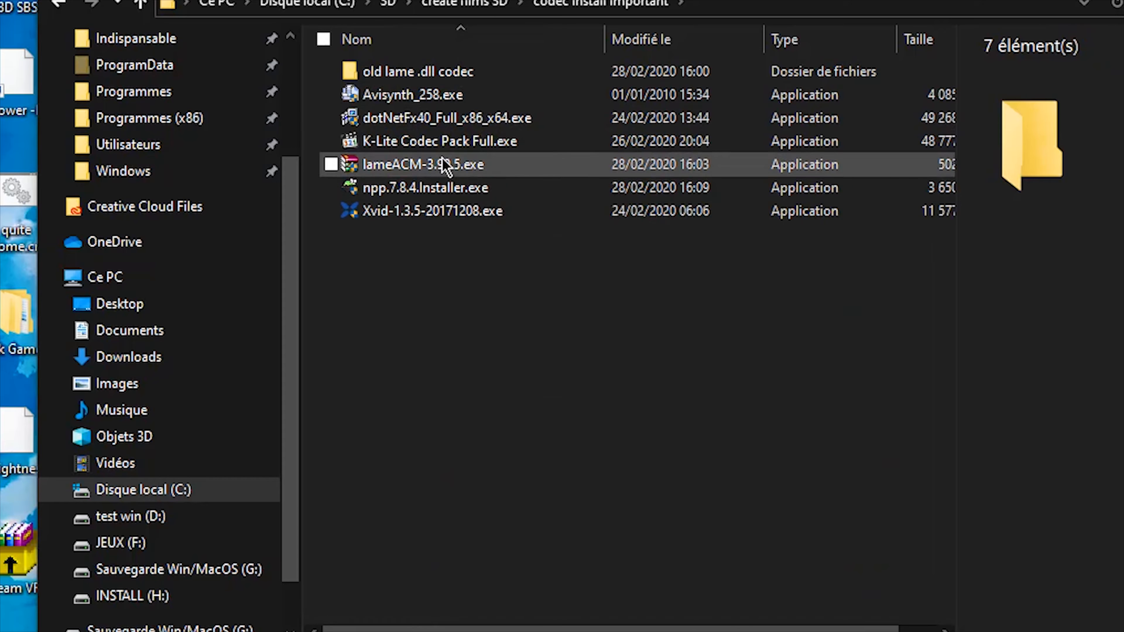
{"action": "left_click", "coordinate": [443, 166]}
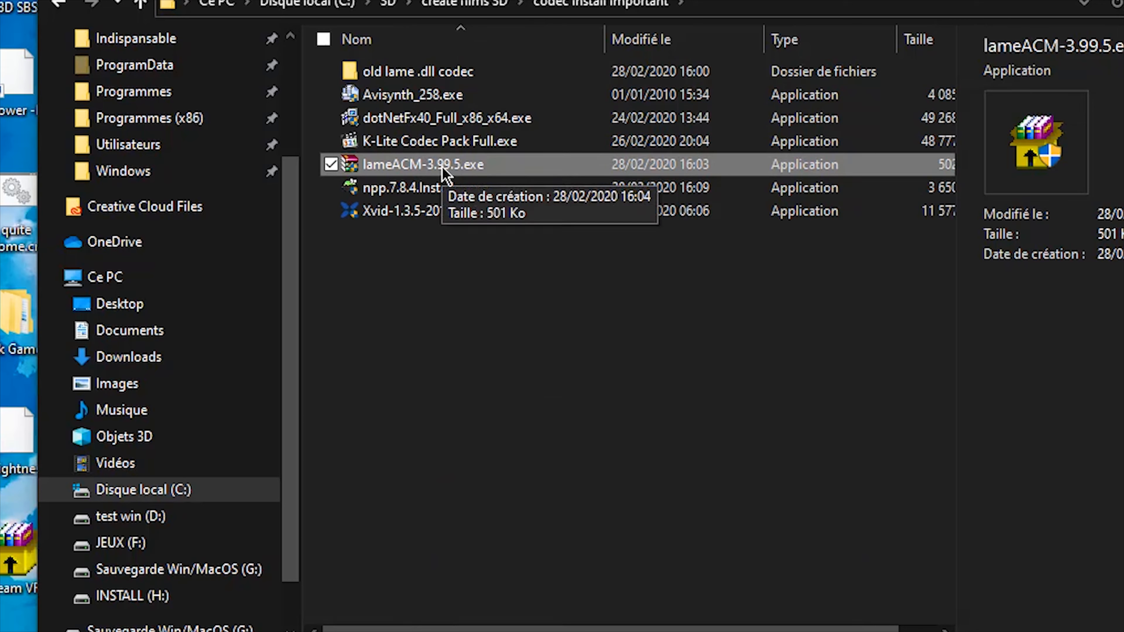
{"action": "right_click", "coordinate": [443, 167]}
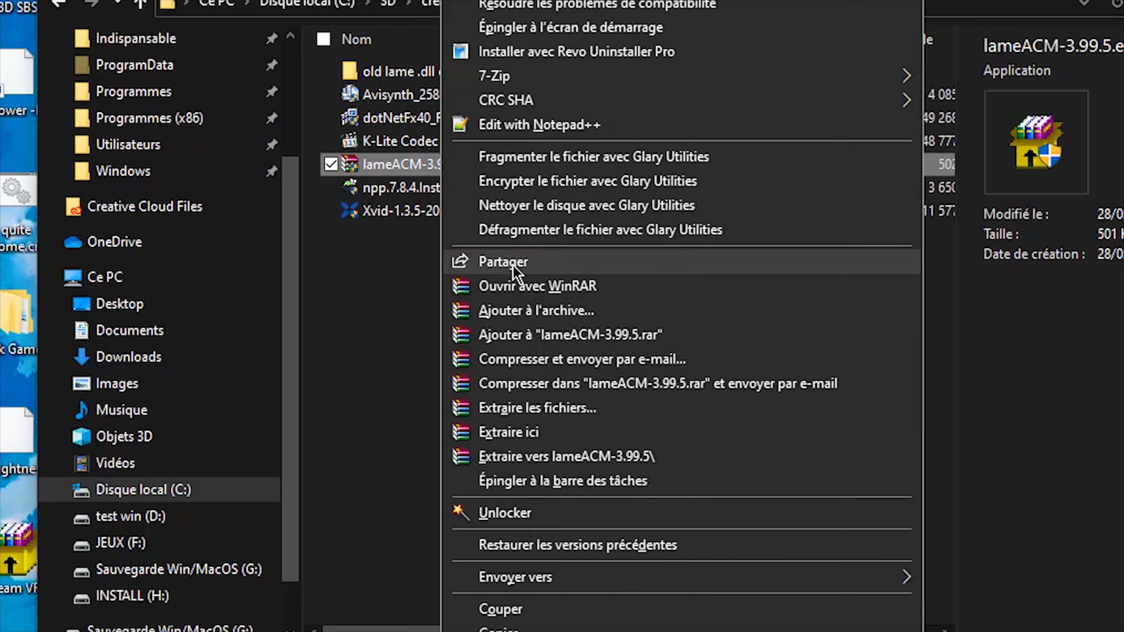
{"action": "left_click", "coordinate": [571, 286]}
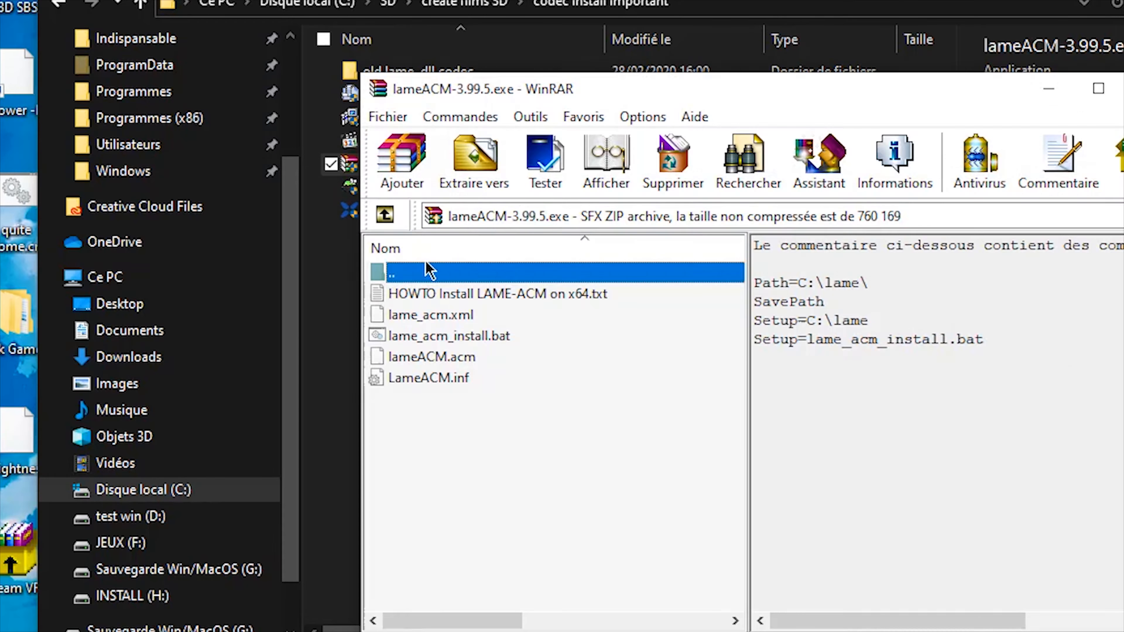
{"action": "key", "text": "Escape"}
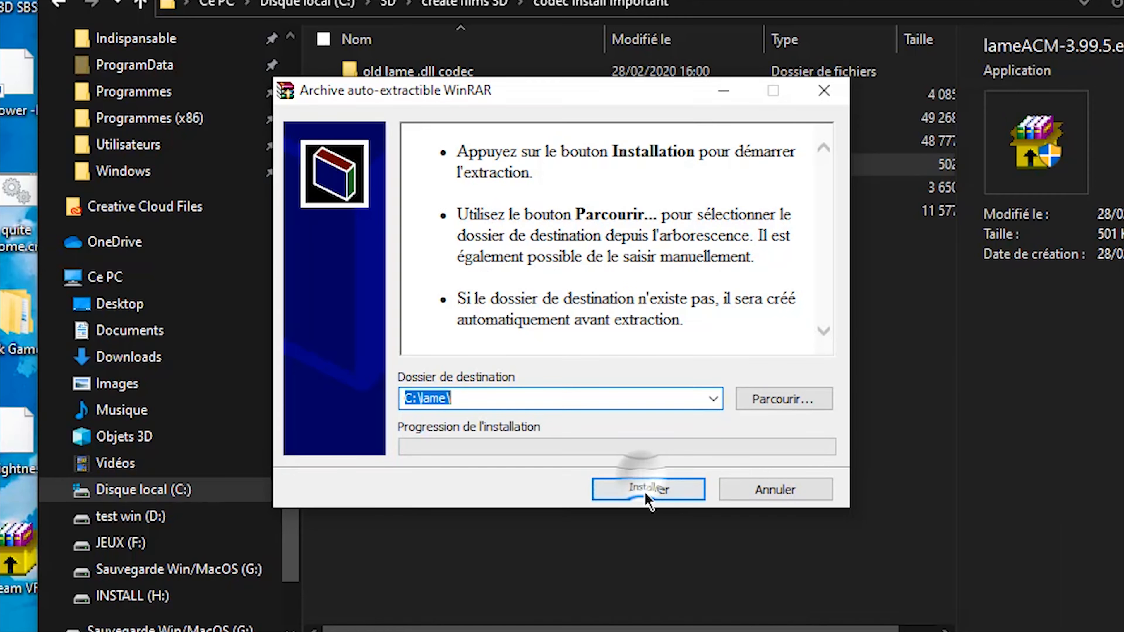
Install lameACM-3.99.5.exe into C:\lame\, replacing the existing files, and select everything in the extracted folder.
{"action": "left_click", "coordinate": [646, 489]}
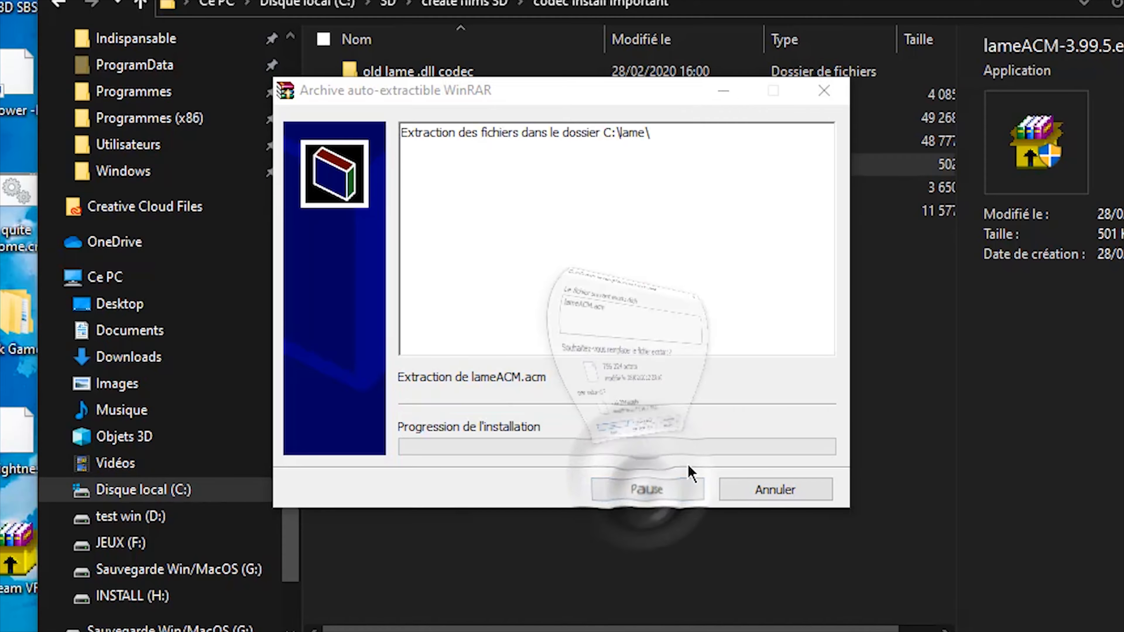
{"action": "left_click", "coordinate": [621, 494]}
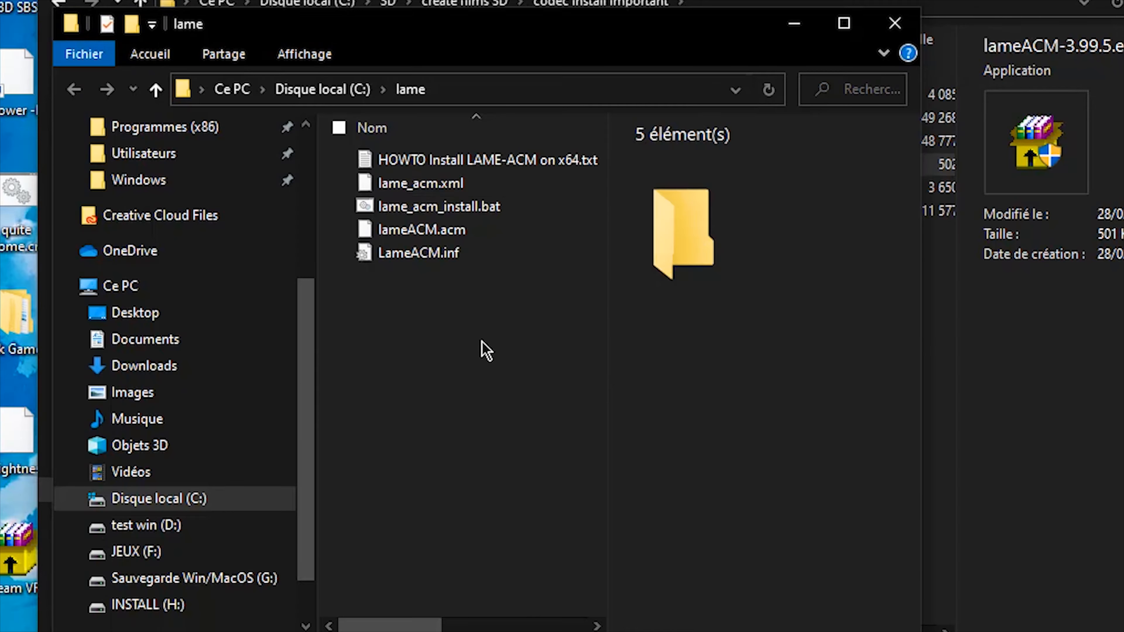
{"action": "left_click_drag", "start_coordinate": [484, 346], "coordinate": [334, 133]}
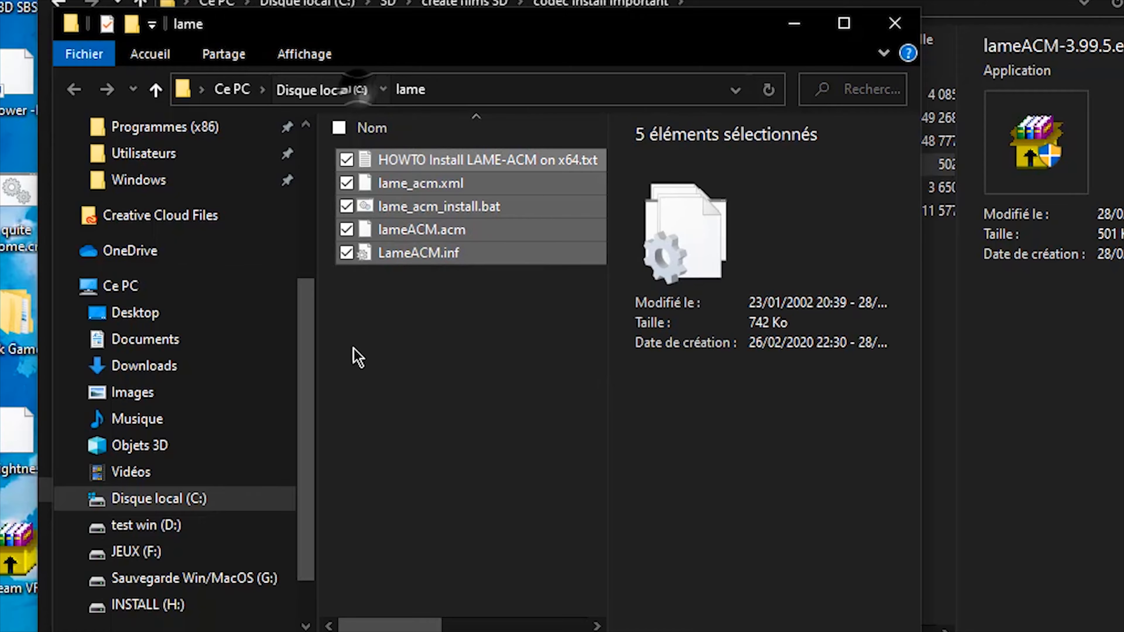
Delete the lame folder from the root of Disque local (C:) and close that Explorer window.
{"action": "left_click", "coordinate": [321, 90]}
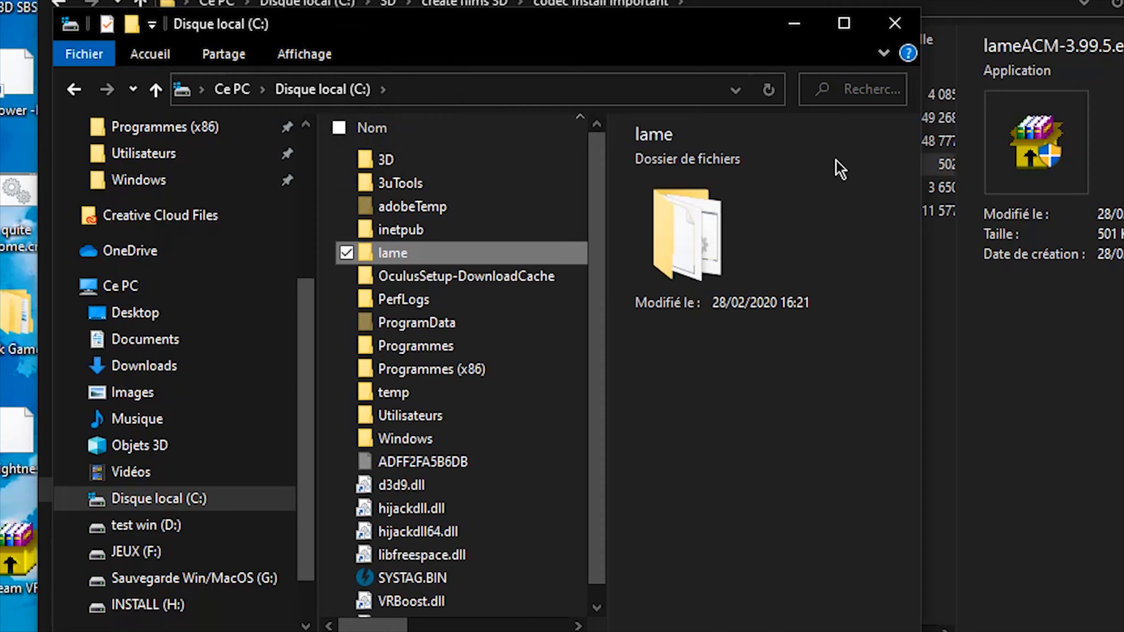
{"action": "key", "text": "Delete"}
{"action": "left_click", "coordinate": [906, 18]}
{"action": "left_click", "coordinate": [464, 331]}
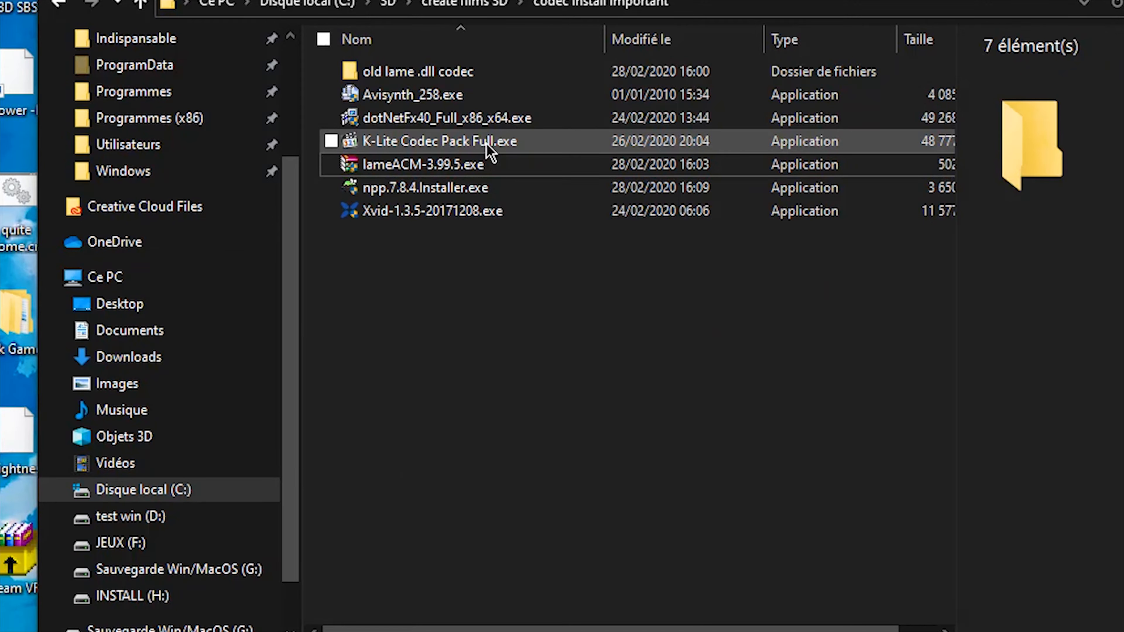
View the details of the K-Lite Codec Pack Full.exe and dotNetFx40_Full_x86_x64.exe installers.
{"action": "left_click", "coordinate": [459, 162]}
{"action": "left_click", "coordinate": [447, 141]}
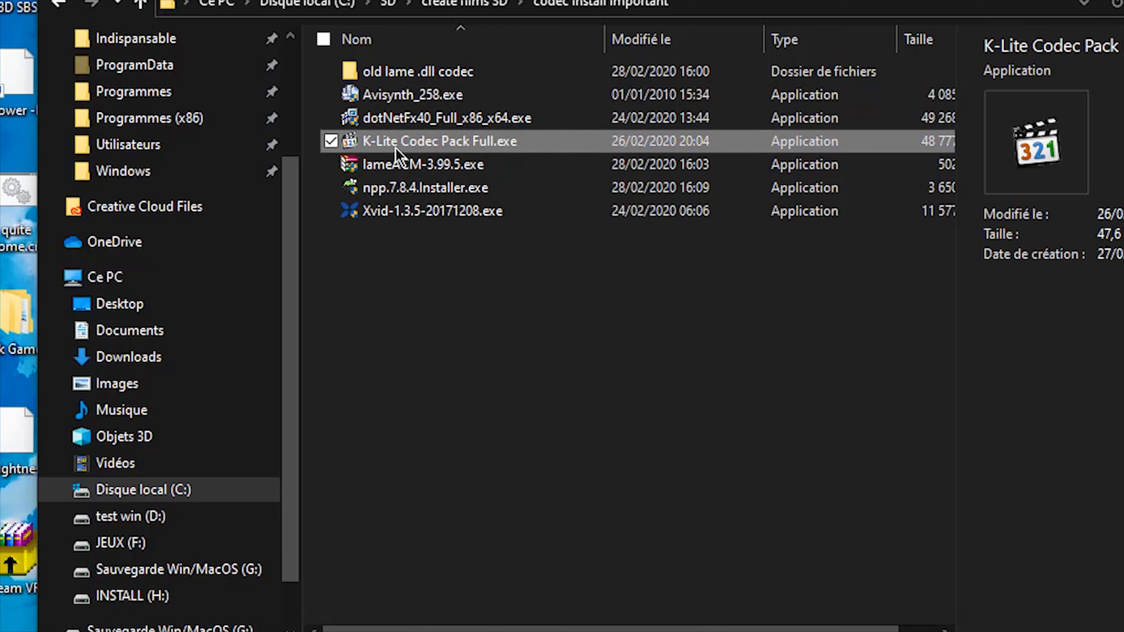
{"action": "left_click", "coordinate": [489, 119]}
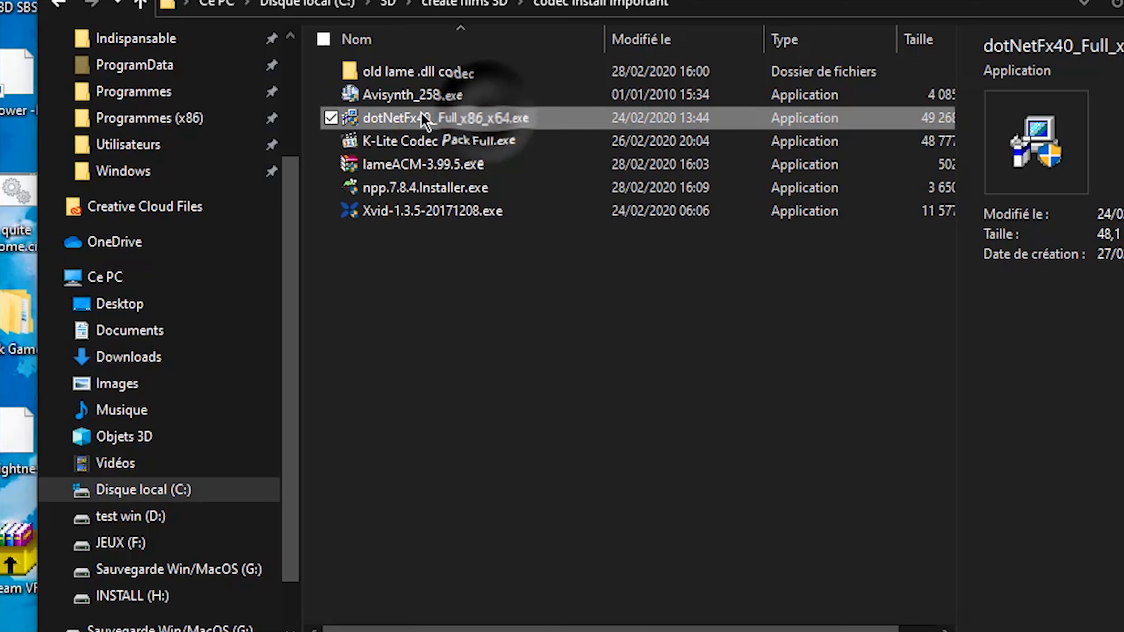
{"action": "mouse_move", "coordinate": [415, 122]}
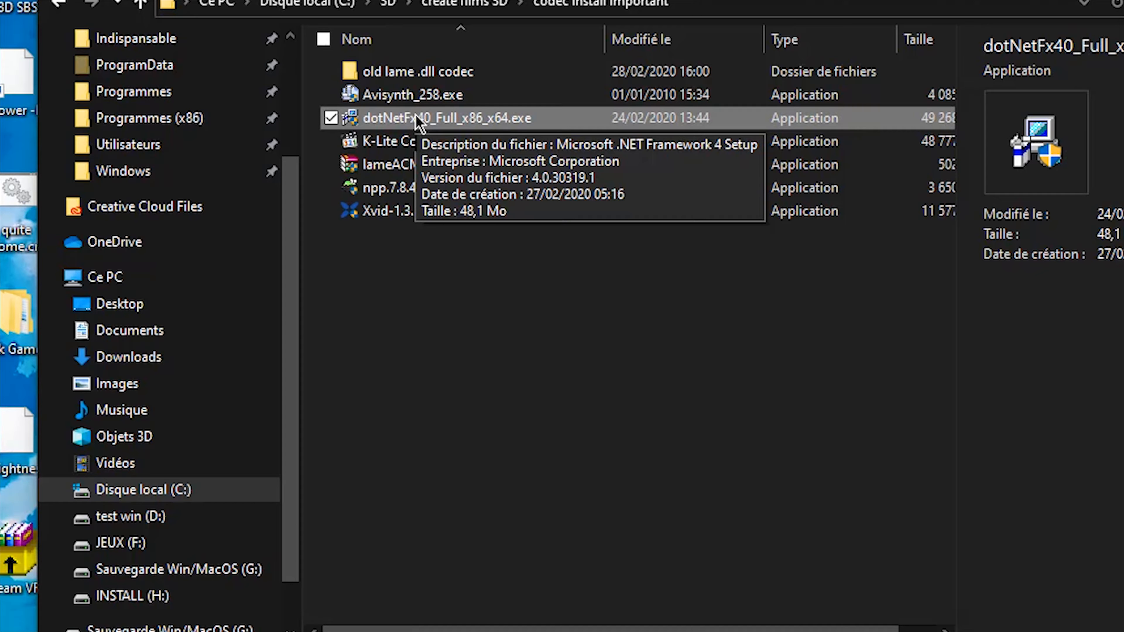
Install AviSynth 2.5.8 from Avisynth_258.exe in Français, accepting the licence and completing the wizard.
{"action": "left_click", "coordinate": [380, 95]}
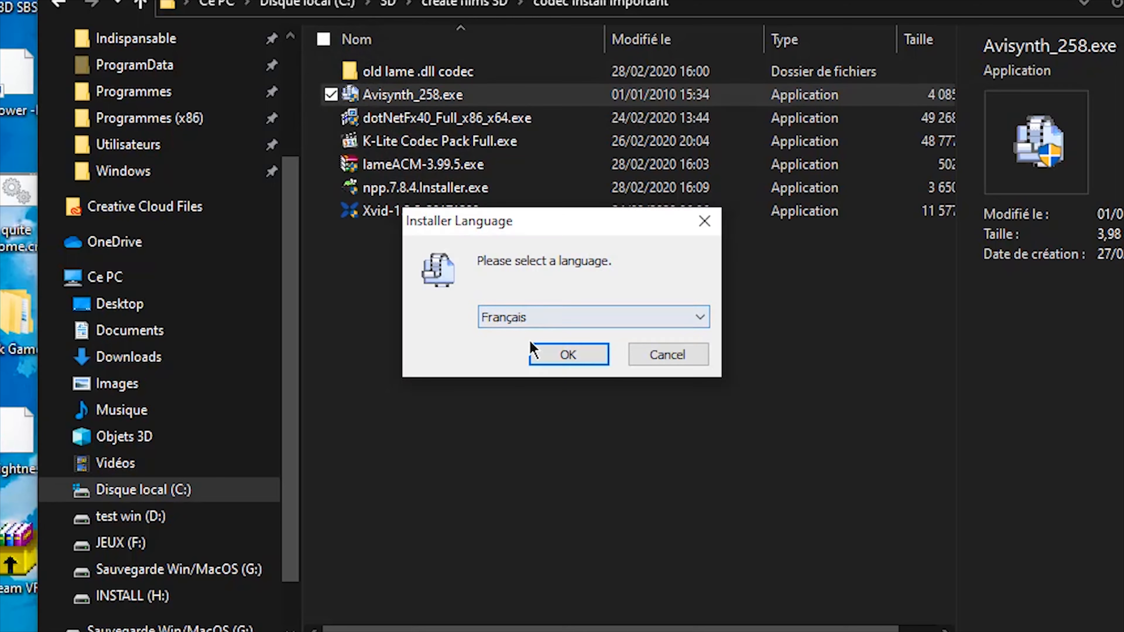
{"action": "left_click", "coordinate": [545, 354]}
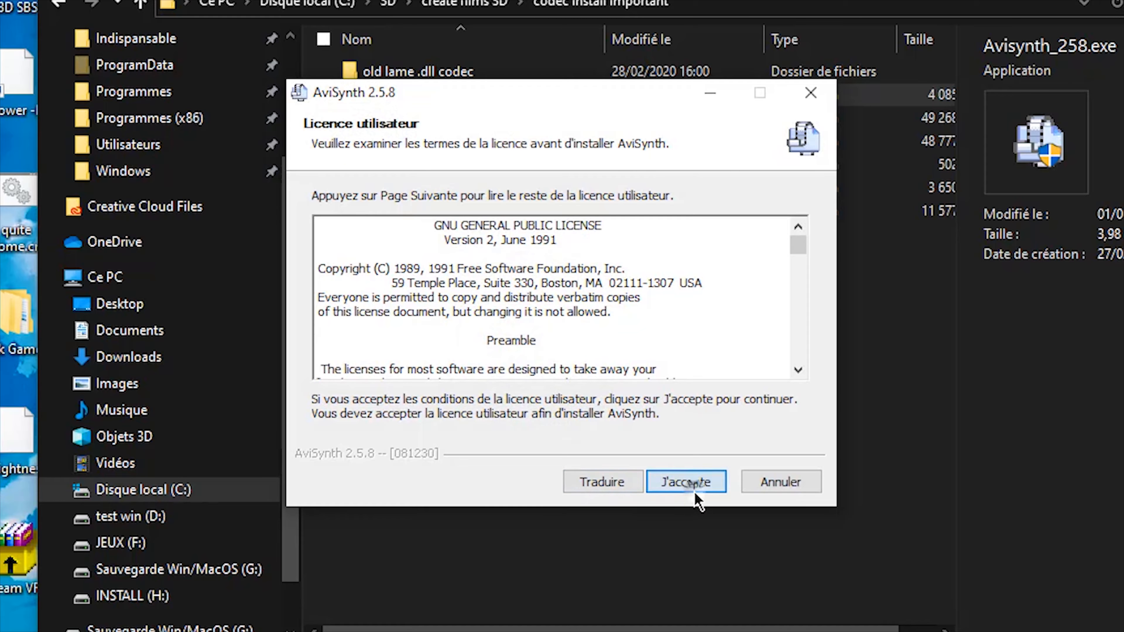
{"action": "left_click", "coordinate": [694, 490]}
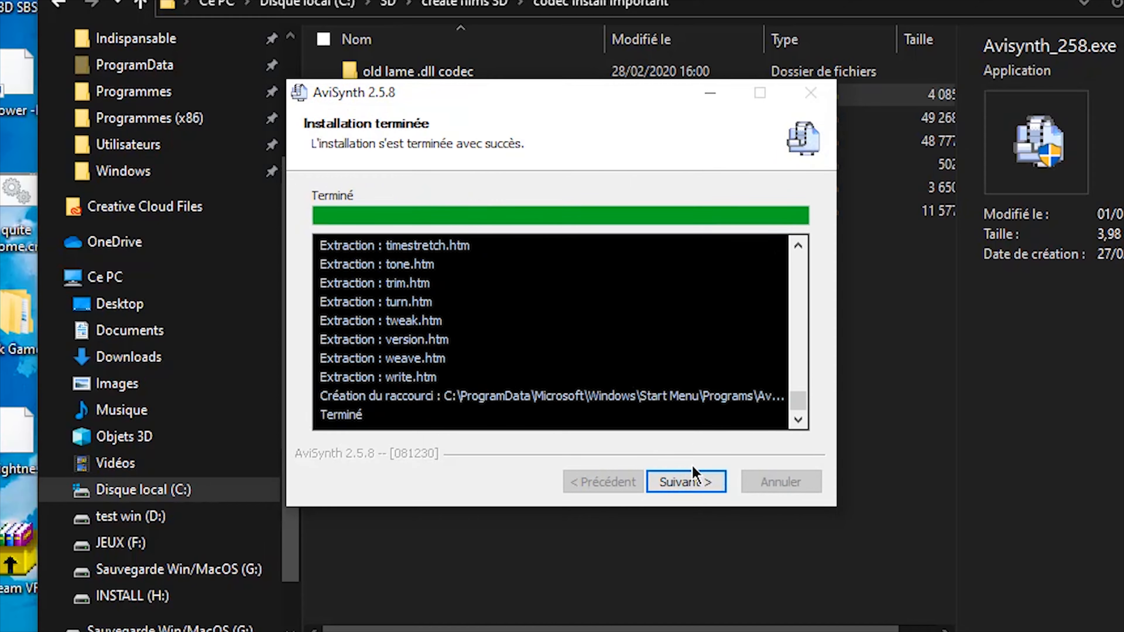
{"action": "left_click", "coordinate": [690, 479]}
{"action": "left_click", "coordinate": [689, 483]}
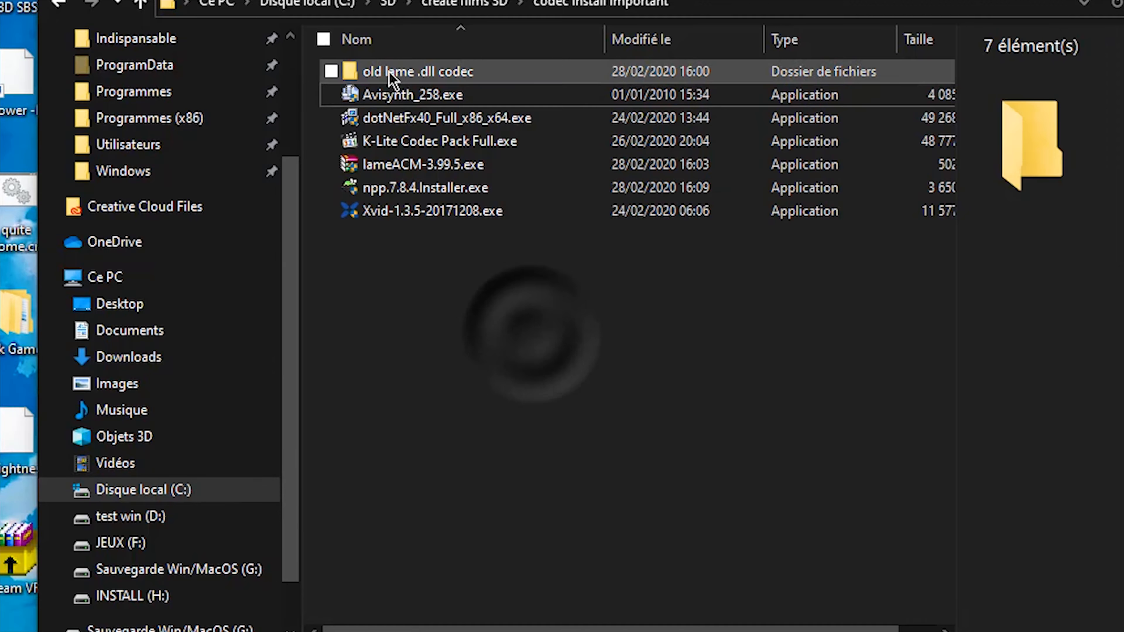
Run npp.7.8.4.Installer.exe, and start the Xvid-1.3.5-20171208.exe setup in English, accepting its license agreement.
{"action": "double_click", "coordinate": [446, 190]}
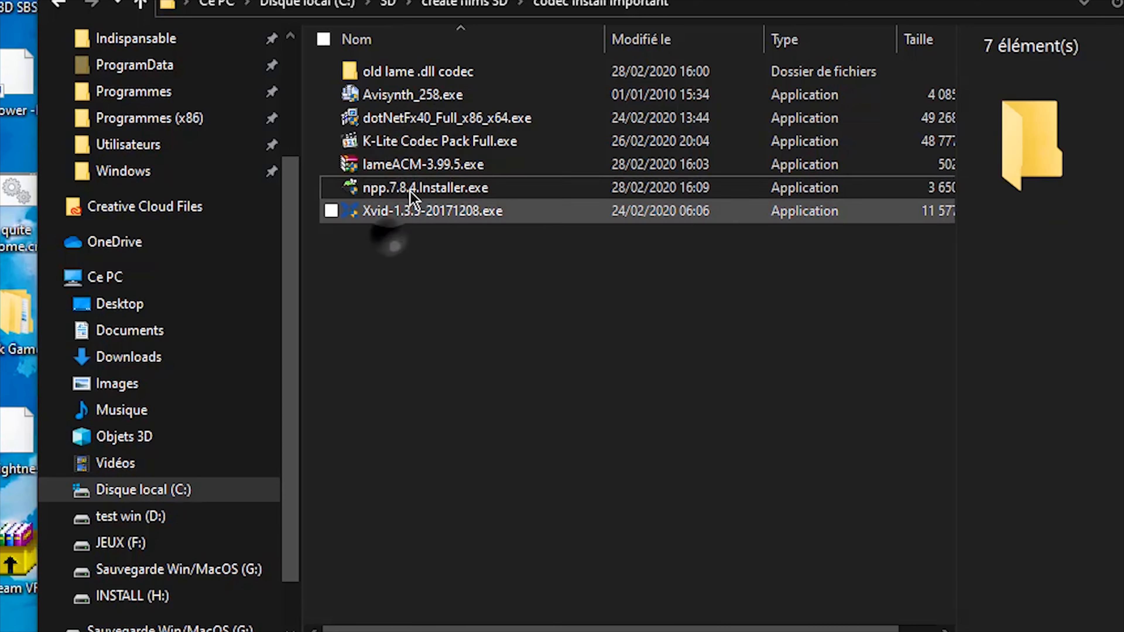
{"action": "double_click", "coordinate": [362, 216]}
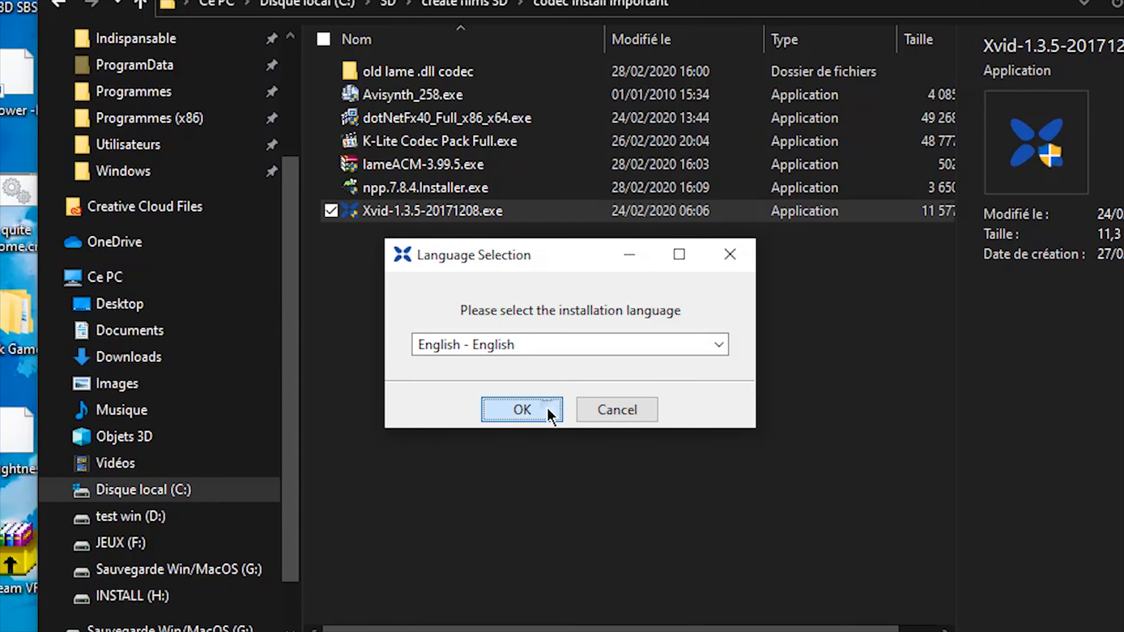
{"action": "left_click", "coordinate": [546, 408]}
{"action": "left_click", "coordinate": [688, 492]}
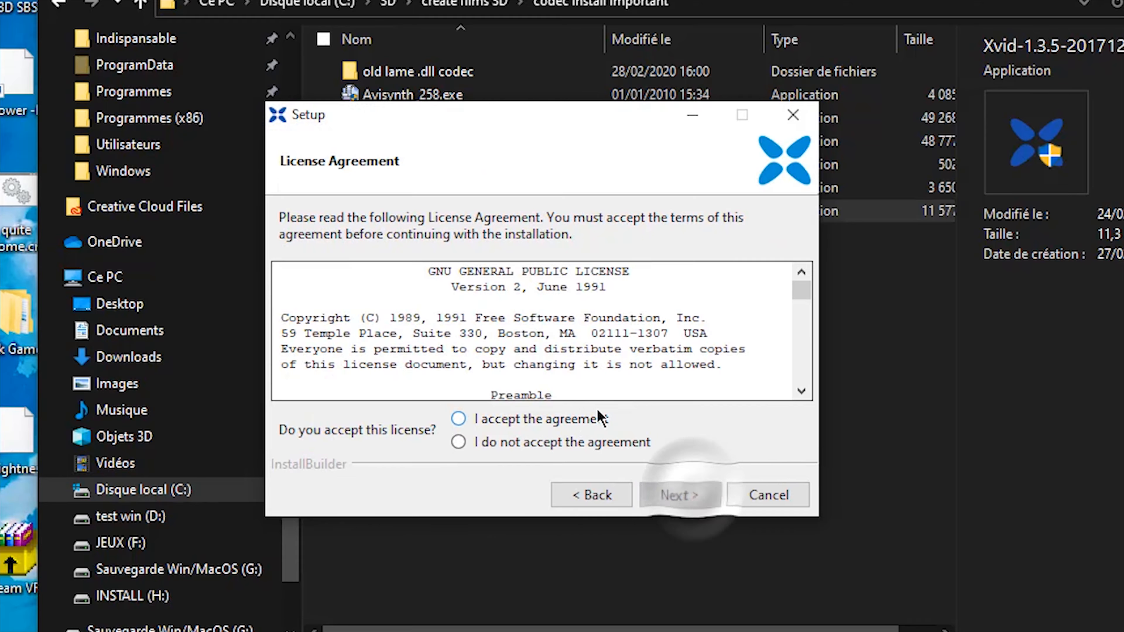
{"action": "left_click", "coordinate": [681, 494]}
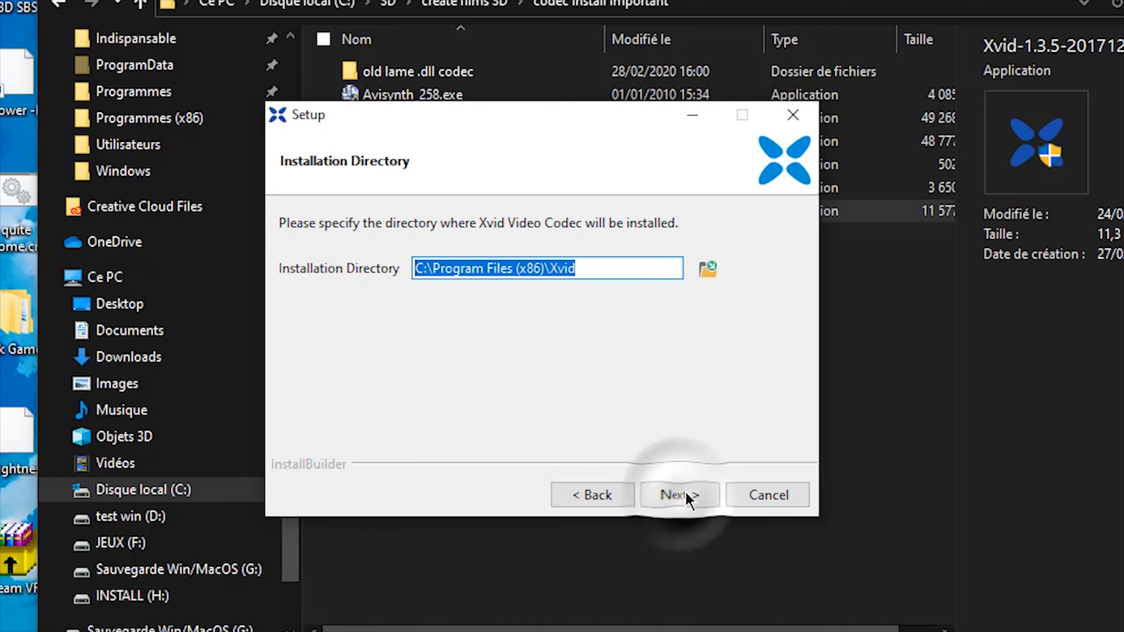
Install the Xvid Video Codec in C:\Program Files (x86)\Xvid and finish the setup wizard.
{"action": "left_click", "coordinate": [699, 505]}
{"action": "left_click", "coordinate": [697, 503]}
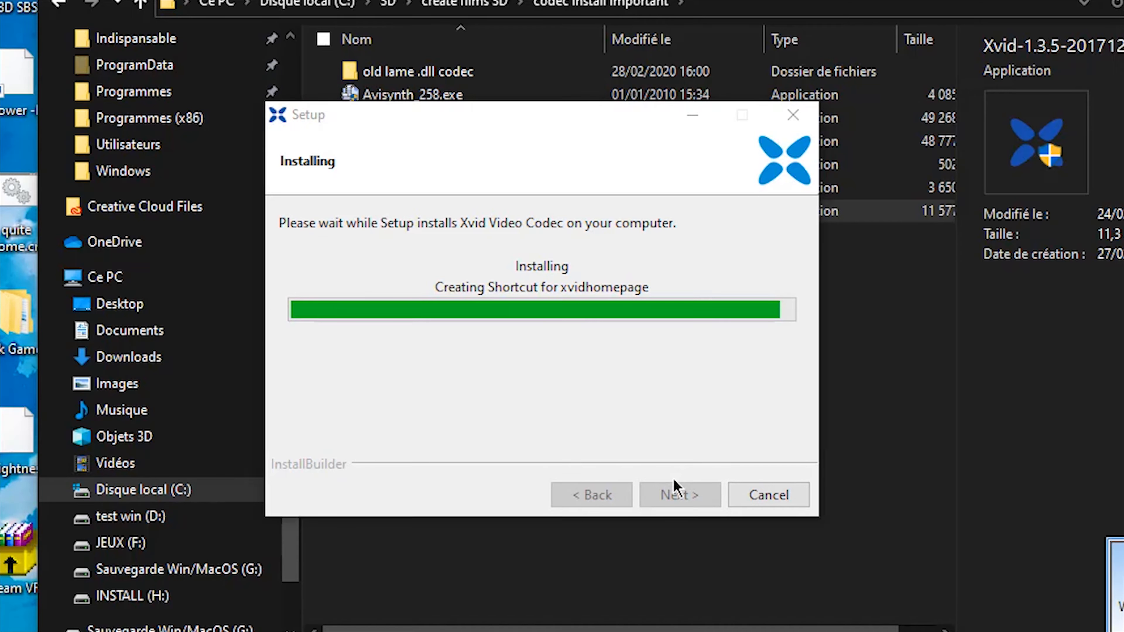
{"action": "left_click", "coordinate": [392, 80]}
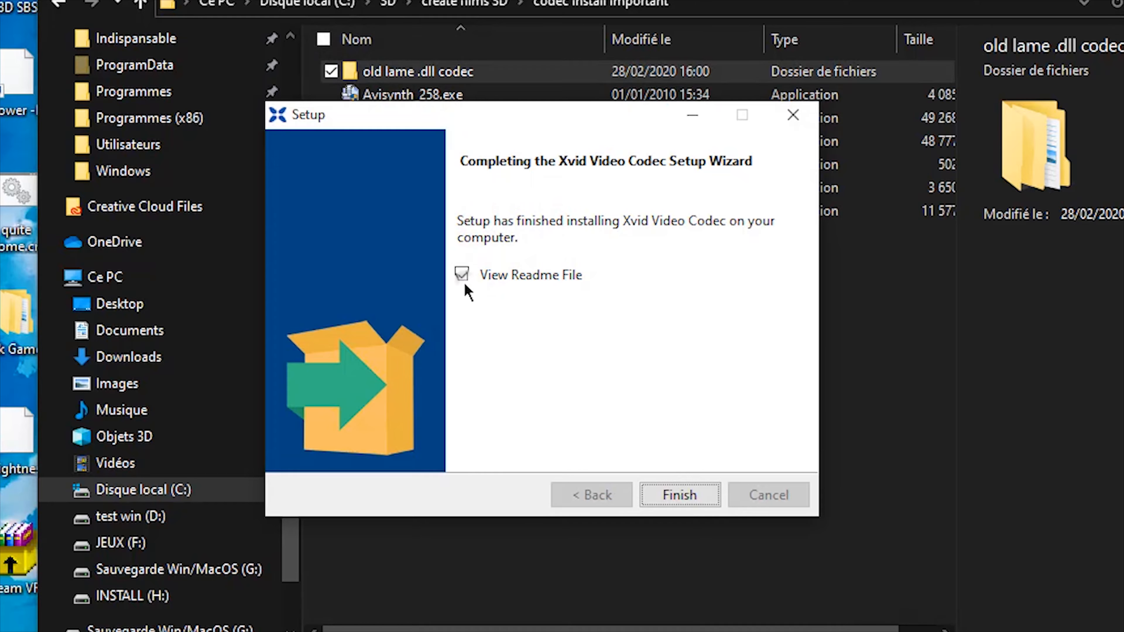
{"action": "key", "text": "Return"}
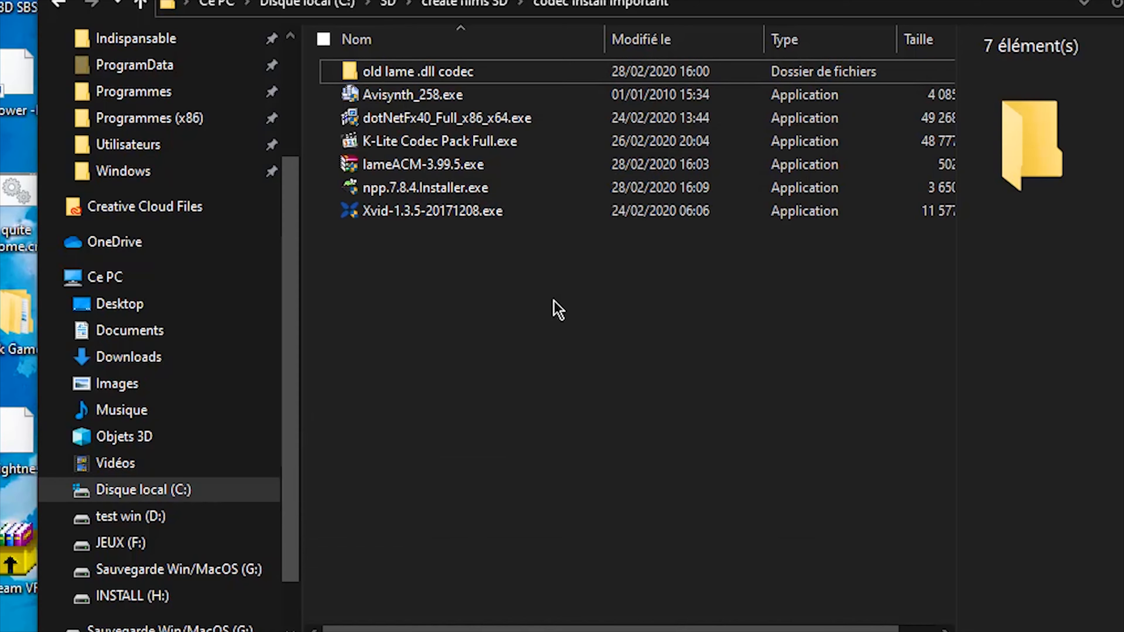
{"action": "key", "text": "ctrl+a"}
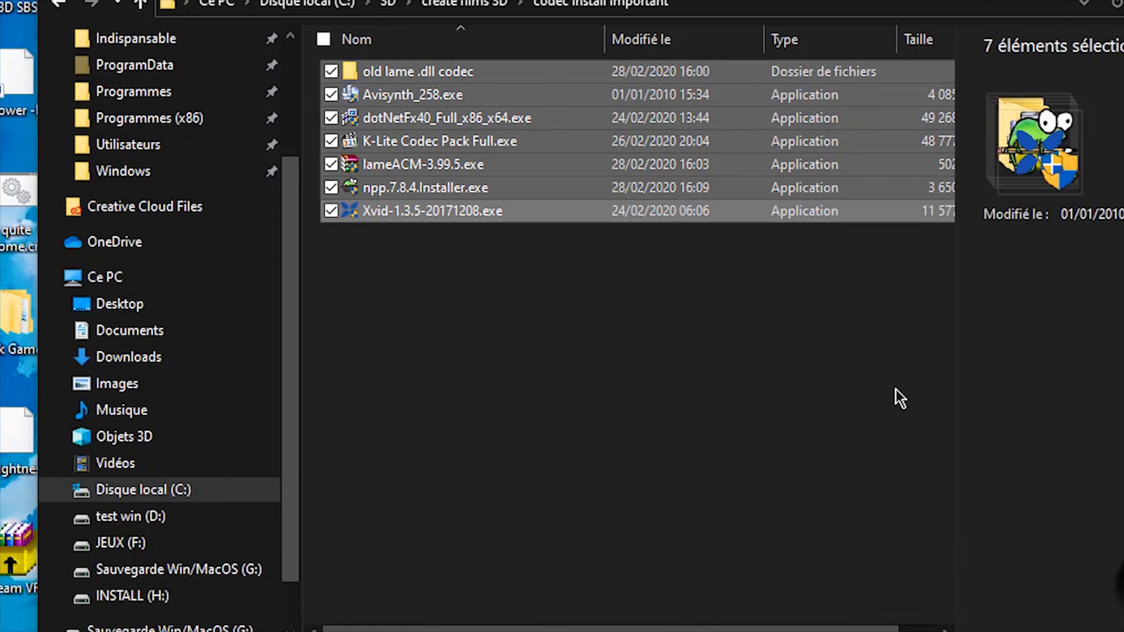
{"action": "left_click", "coordinate": [565, 305]}
{"action": "left_click", "coordinate": [469, 77]}
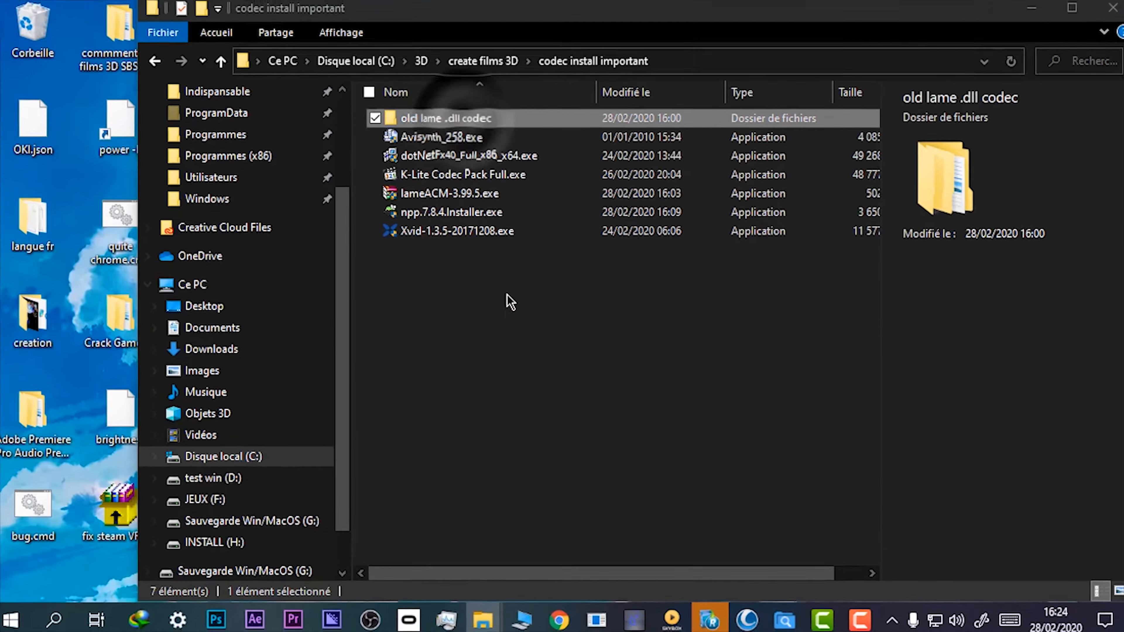
{"action": "left_click_drag", "start_coordinate": [495, 306], "coordinate": [361, 67]}
{"action": "left_click_drag", "start_coordinate": [404, 121], "coordinate": [431, 102]}
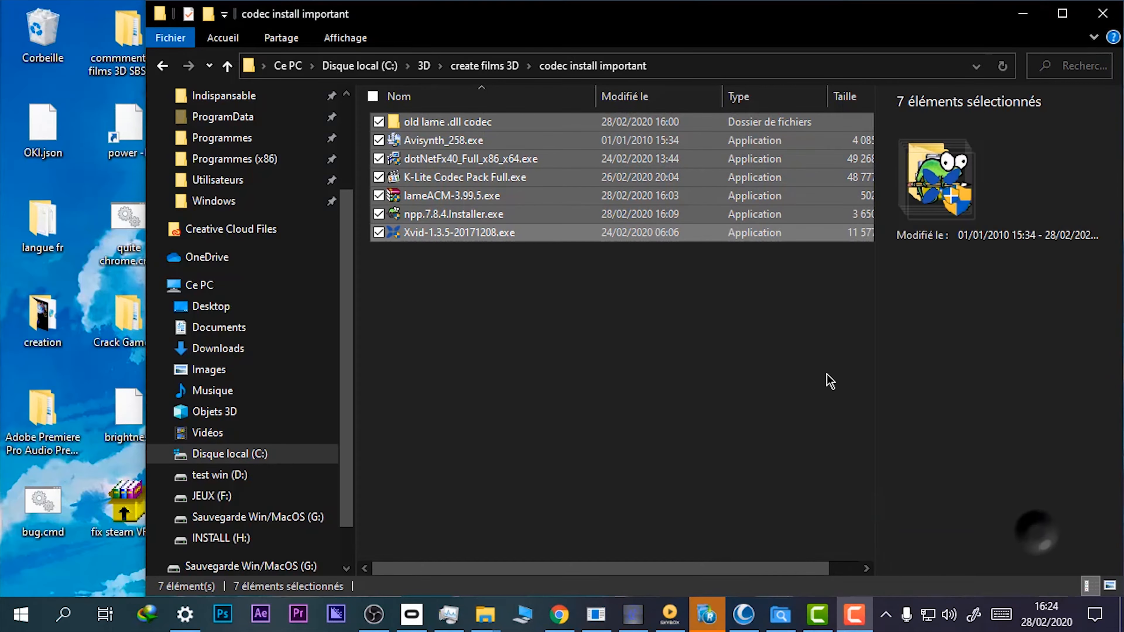
{"action": "left_click", "coordinate": [564, 288]}
{"action": "left_click", "coordinate": [447, 122]}
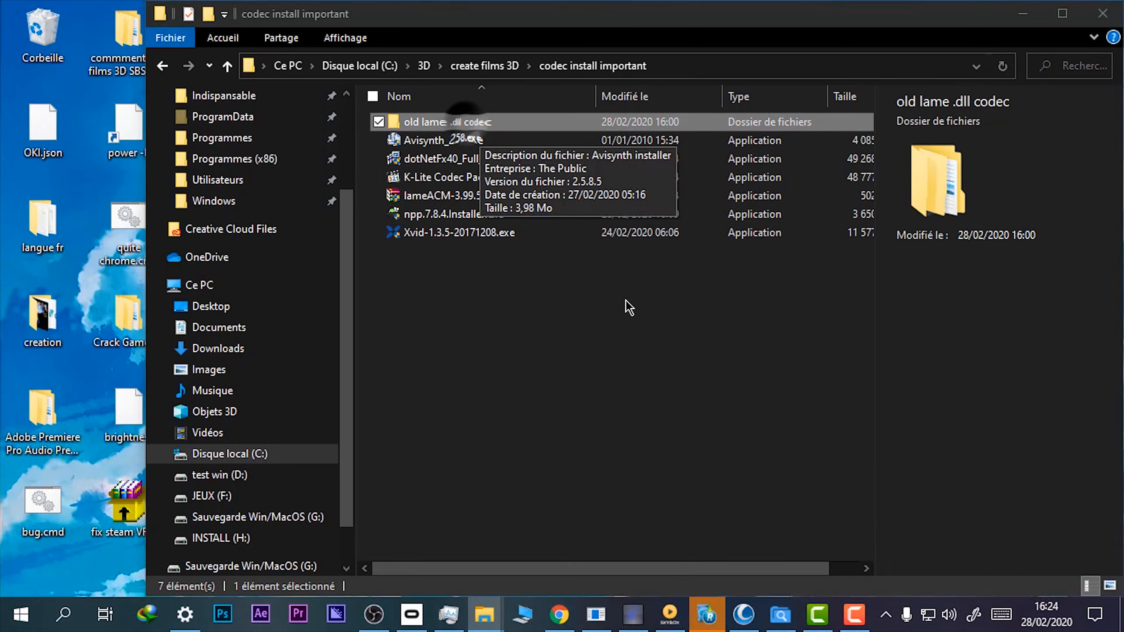
{"action": "left_click_drag", "start_coordinate": [510, 316], "coordinate": [446, 137]}
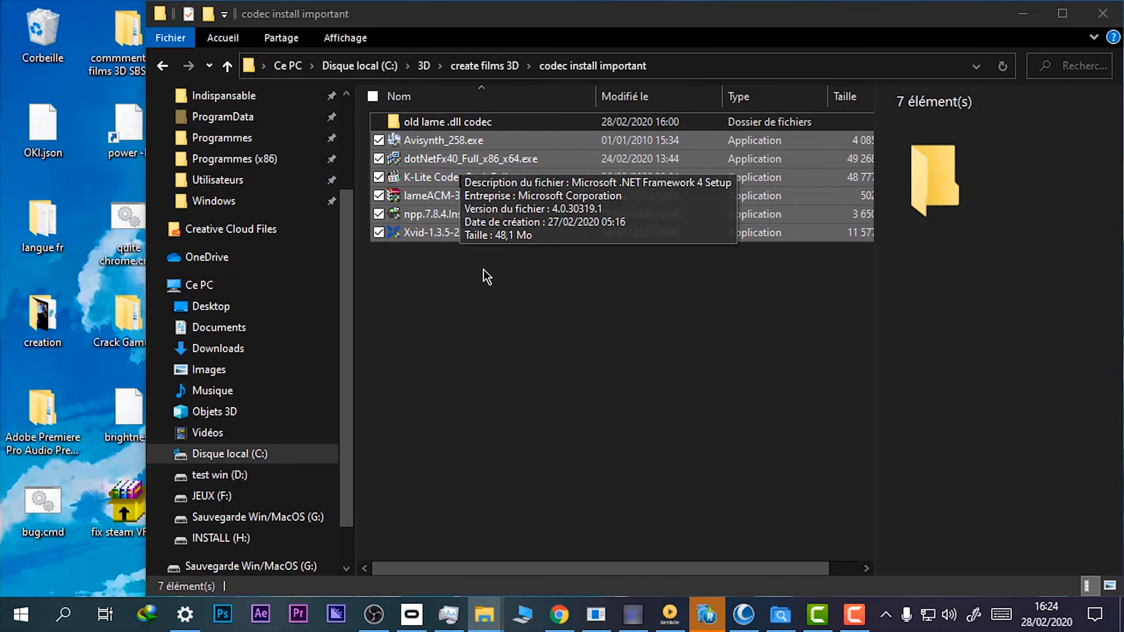
{"action": "left_click", "coordinate": [484, 271]}
Return to the create films 3D folder and look over its subfolders, selecting virtualdubmod-1.5.10.2.
{"action": "left_click", "coordinate": [484, 65]}
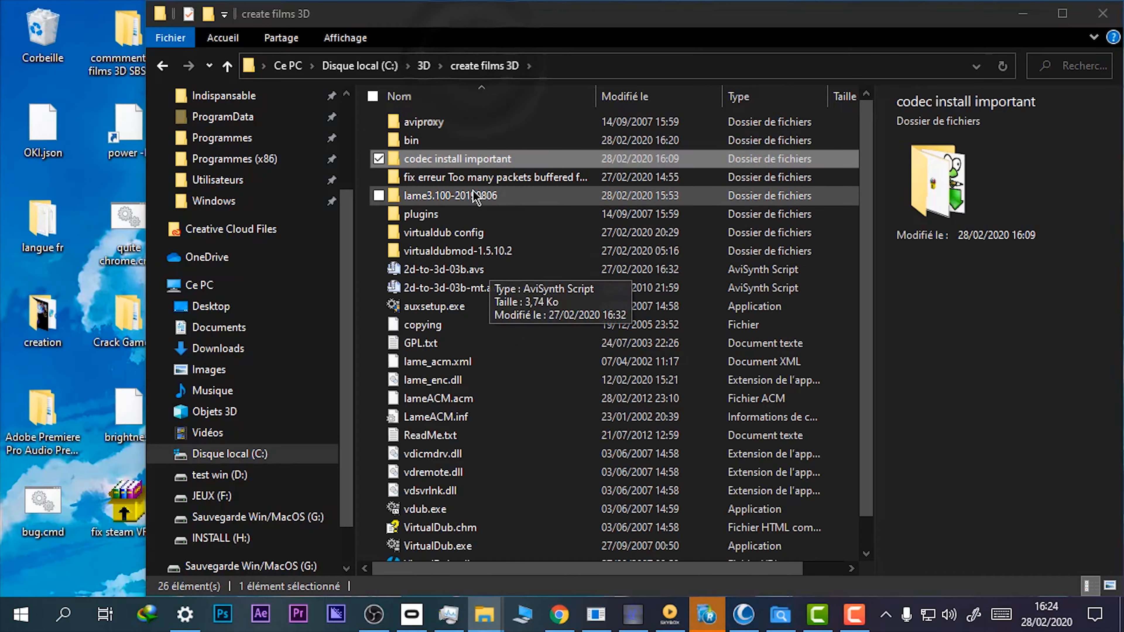
{"action": "left_click", "coordinate": [491, 179]}
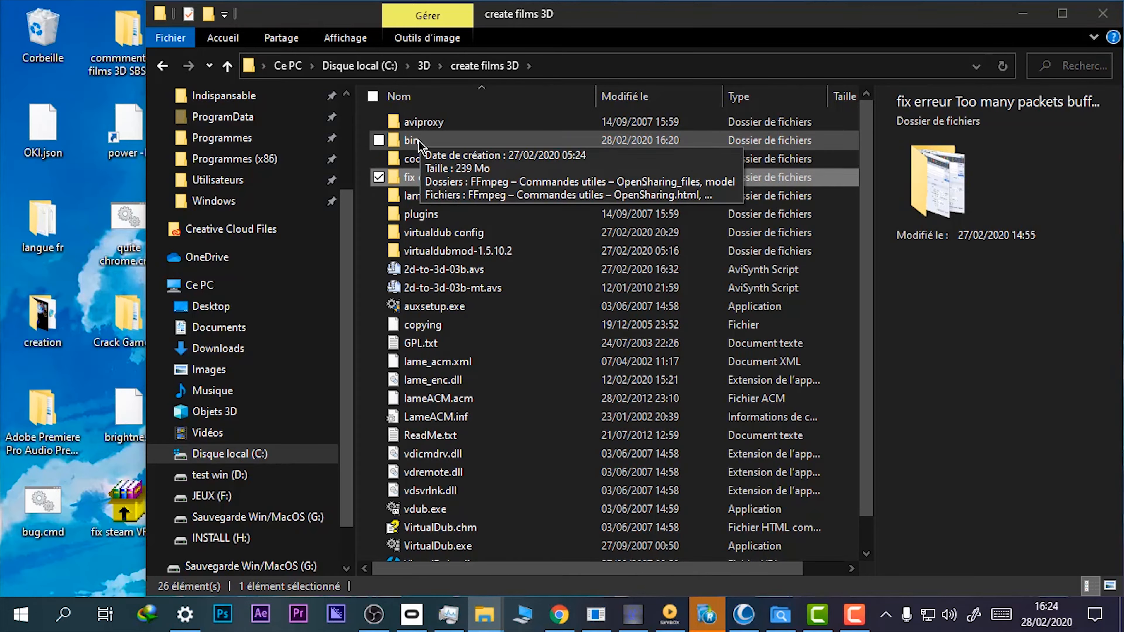
{"action": "scroll", "coordinate": [553, 420], "scroll_direction": "down", "scroll_amount": 1}
{"action": "scroll", "coordinate": [504, 266], "scroll_direction": "up", "scroll_amount": 1}
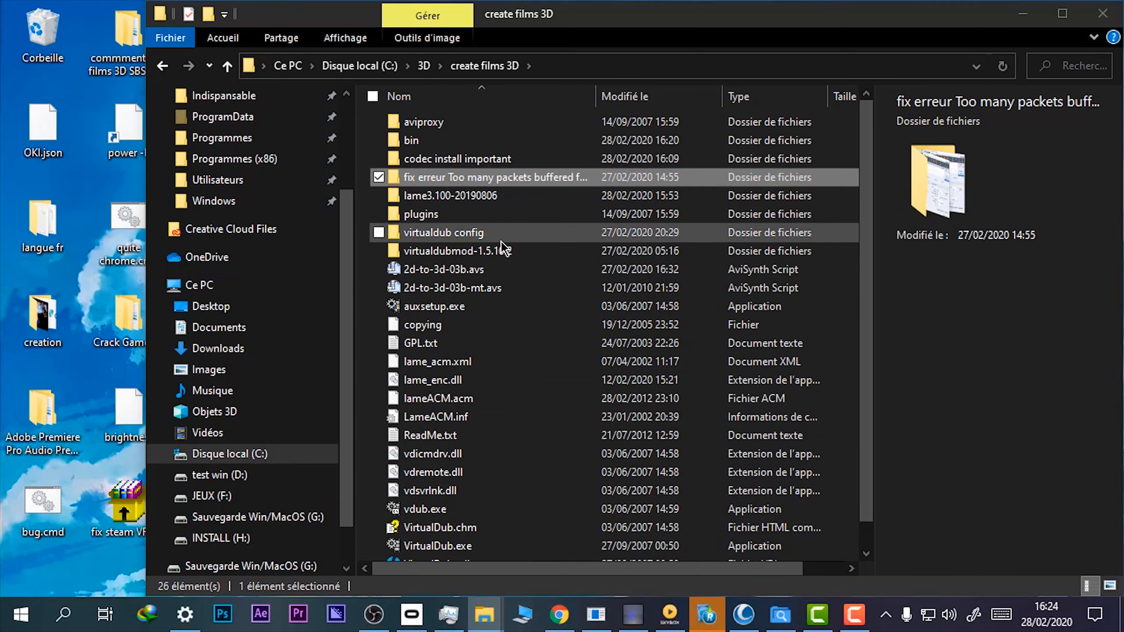
{"action": "left_click", "coordinate": [484, 250]}
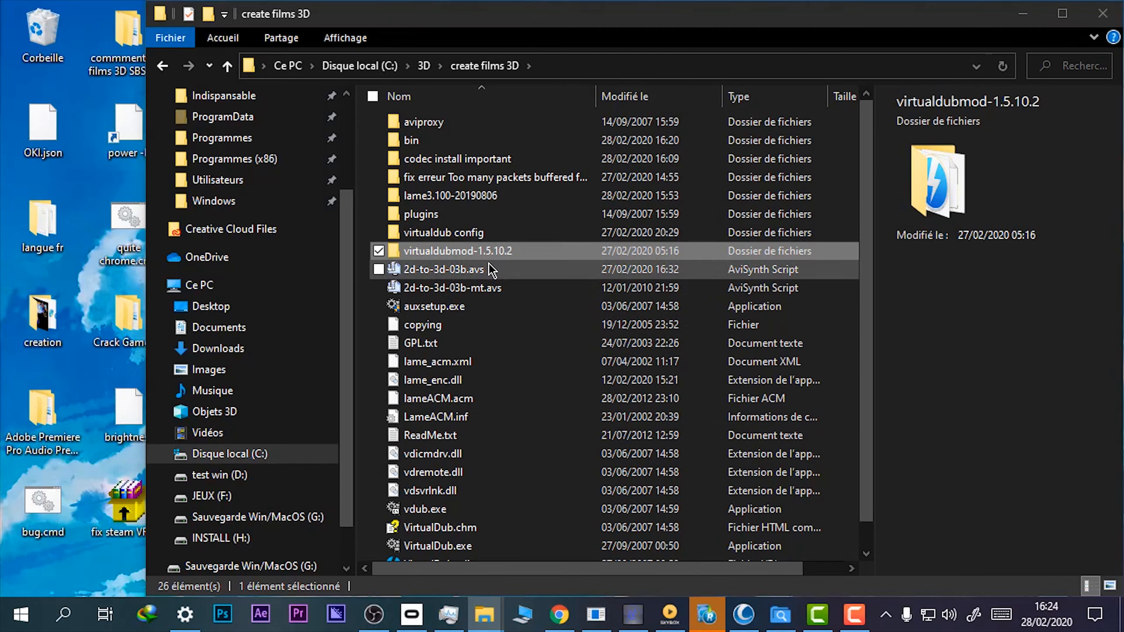
Run auxsetup.exe, install the VirtualDub AVIFile frameclient handler, and close the auxiliary setup.
{"action": "left_click", "coordinate": [438, 308]}
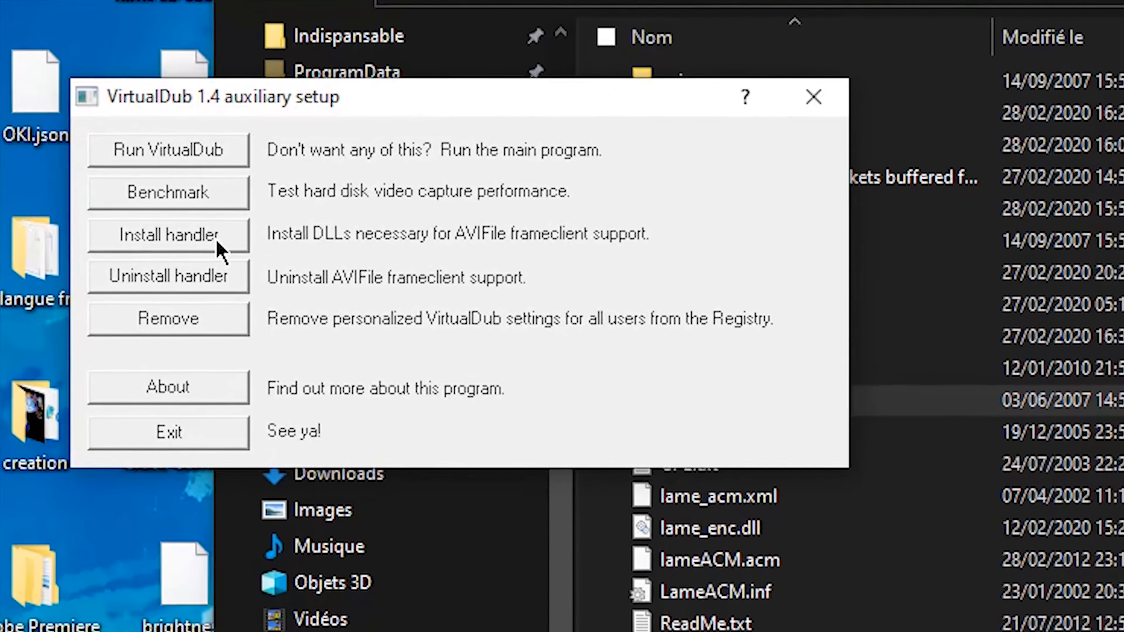
{"action": "left_click", "coordinate": [186, 239]}
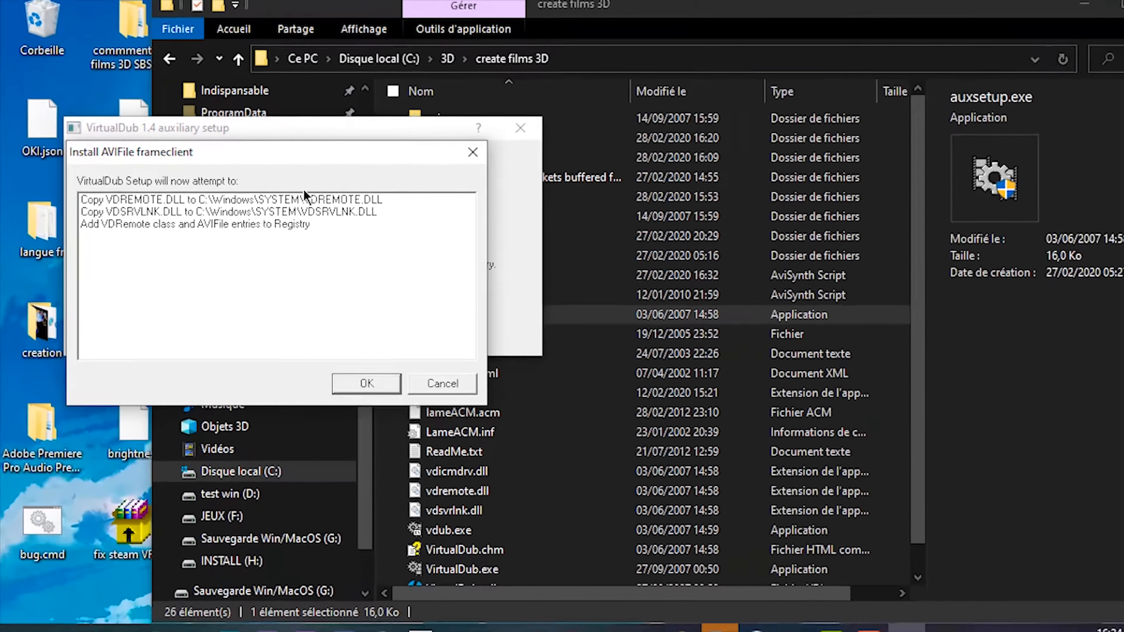
{"action": "left_click", "coordinate": [463, 448]}
{"action": "left_click", "coordinate": [834, 428]}
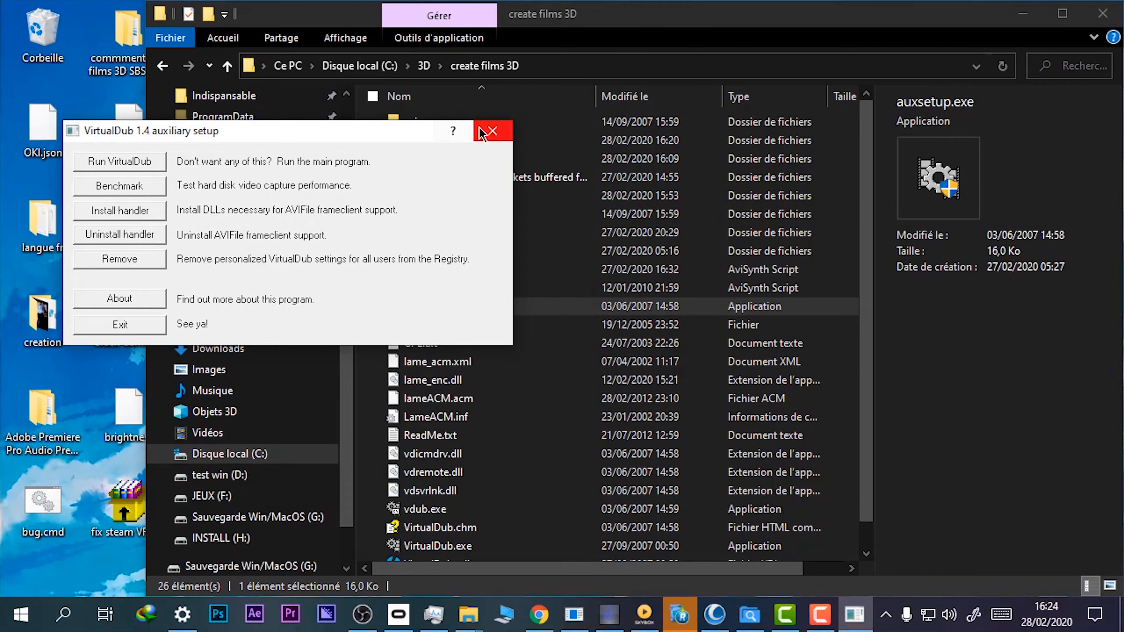
{"action": "left_click", "coordinate": [493, 131]}
Look over the LAME and VirtualDub files in create films 3D, and open the bin folder.
{"action": "left_click", "coordinate": [456, 364]}
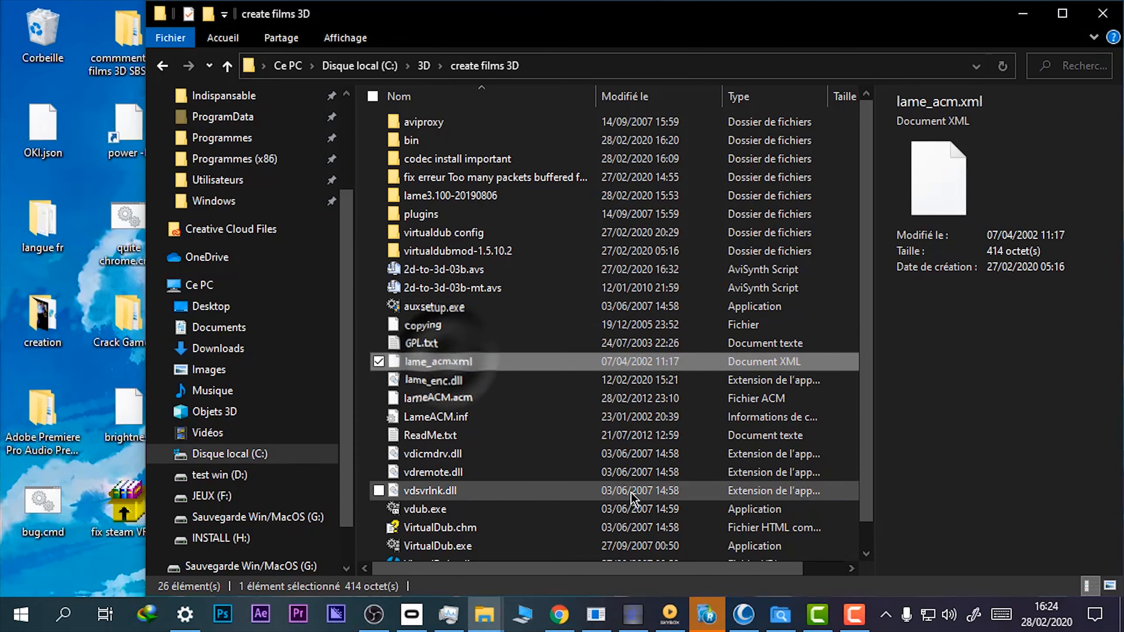
{"action": "scroll", "coordinate": [531, 496], "scroll_direction": "down", "scroll_amount": 1}
{"action": "left_click", "coordinate": [448, 514]}
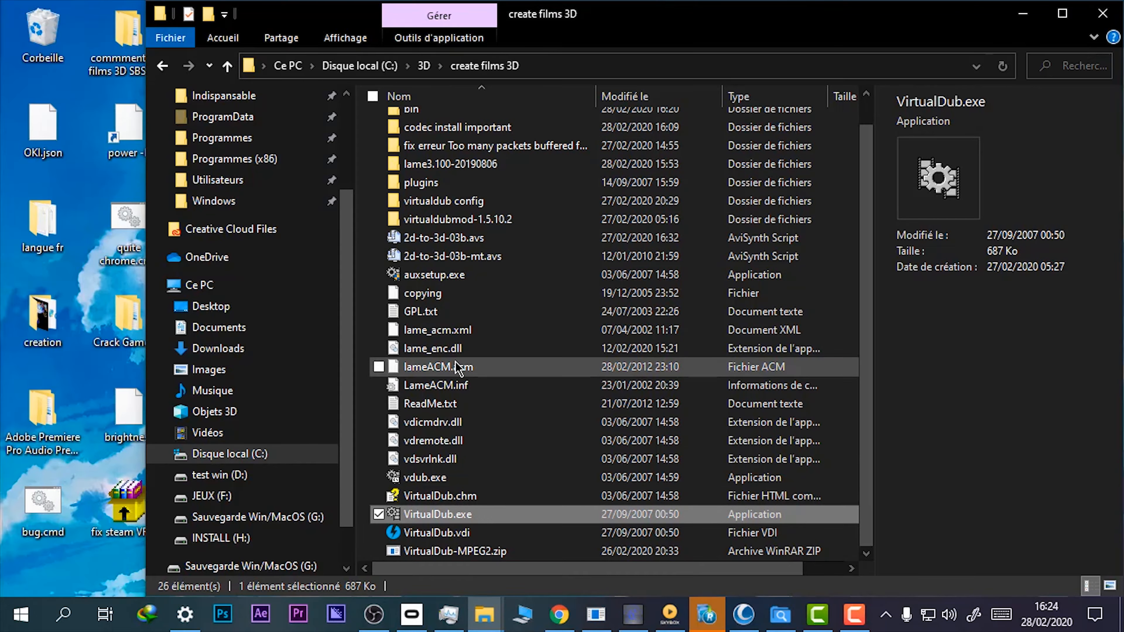
{"action": "left_click", "coordinate": [455, 352]}
{"action": "scroll", "coordinate": [470, 188], "scroll_direction": "up", "scroll_amount": 1}
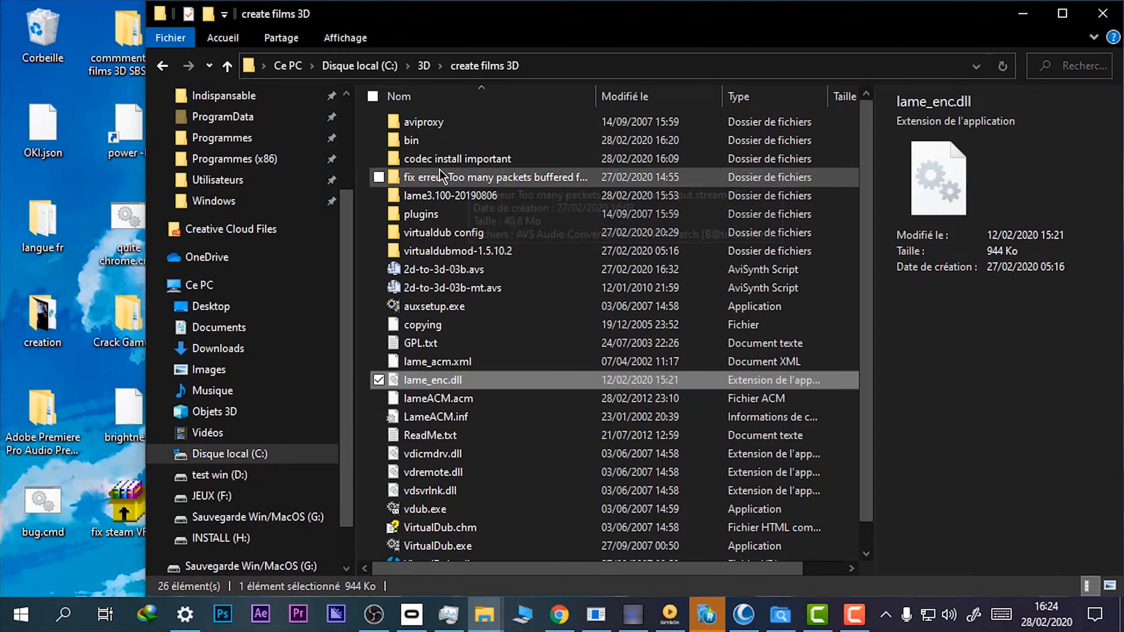
{"action": "double_click", "coordinate": [414, 140]}
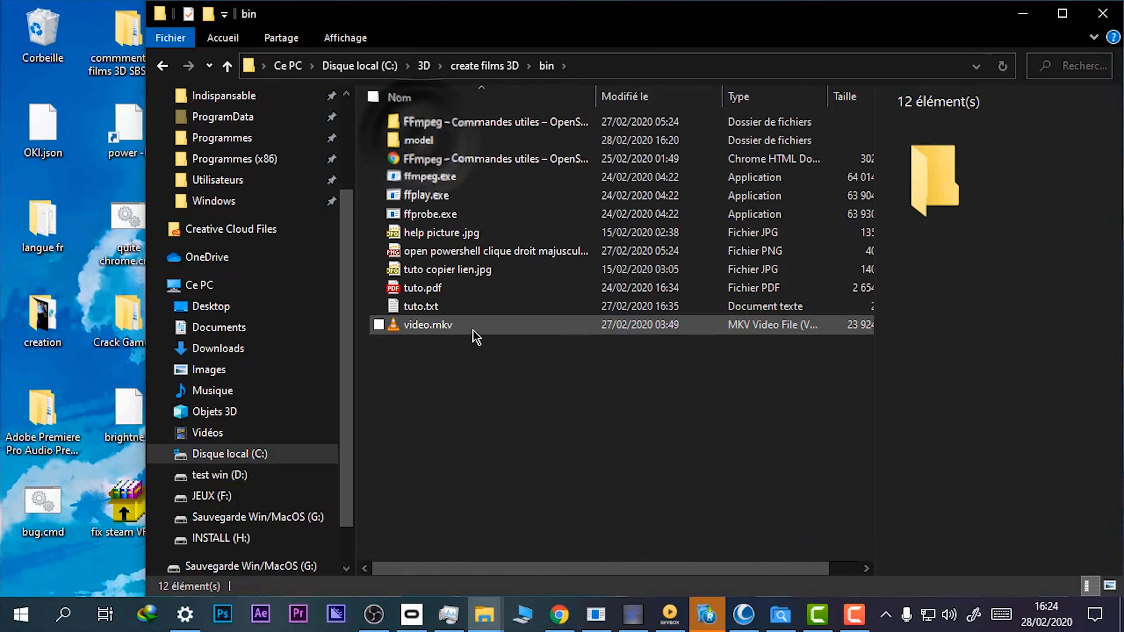
Play video.mkv in VLC from about 00:38 to preview it, and close the player.
{"action": "double_click", "coordinate": [451, 329]}
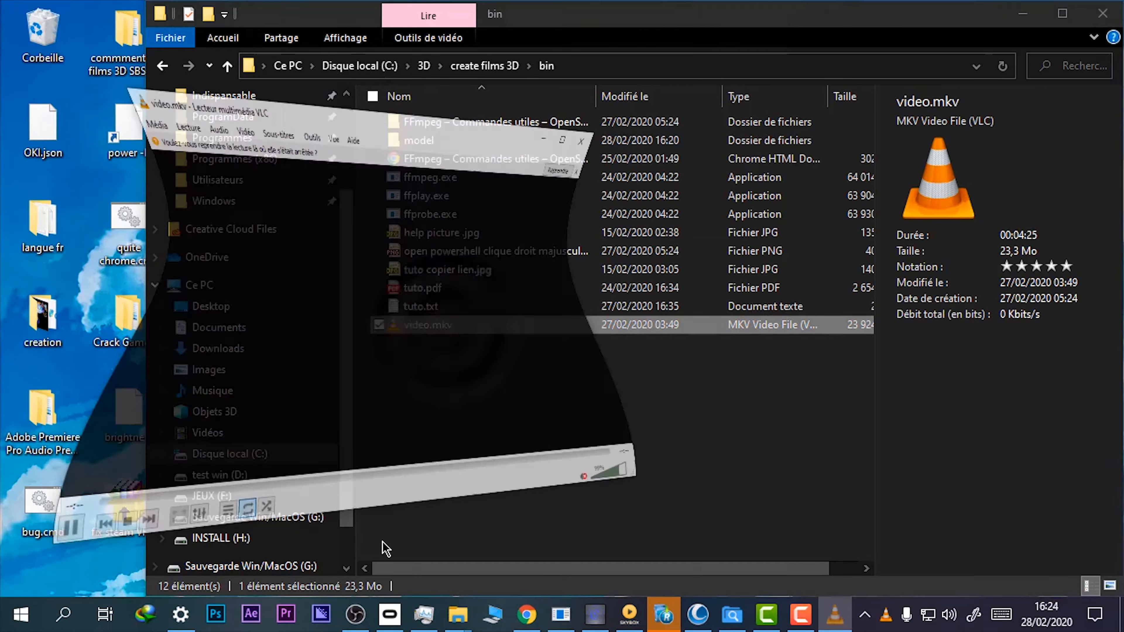
{"action": "left_click", "coordinate": [189, 577]}
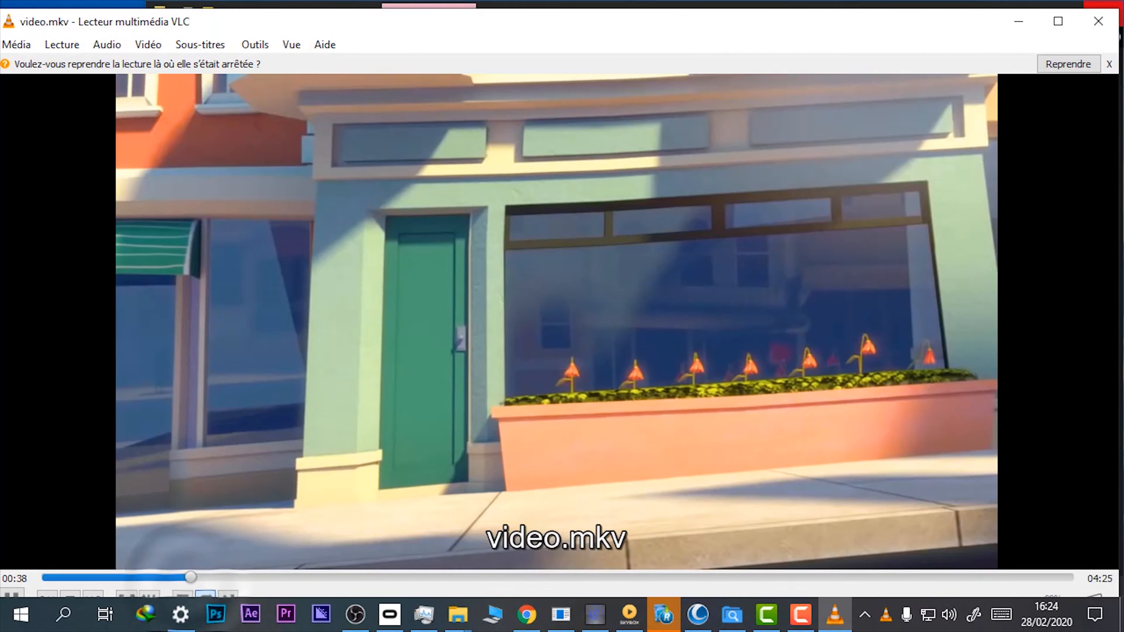
{"action": "left_click", "coordinate": [1107, 25]}
{"action": "left_click", "coordinate": [452, 408]}
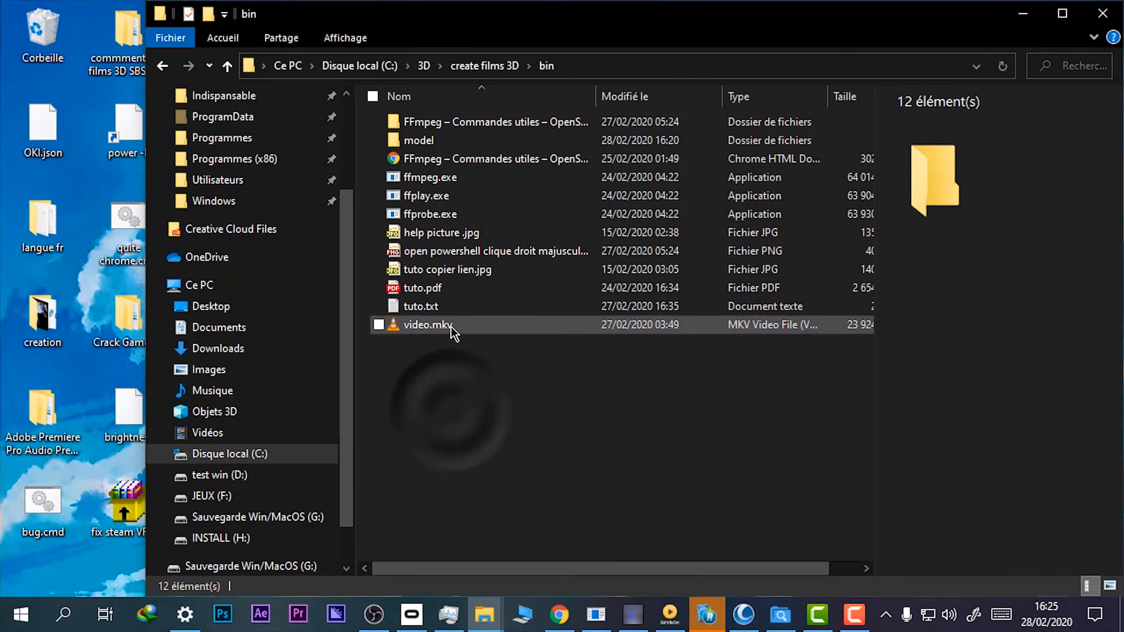
Open tuto.txt from the bin folder in Notepad++ and read through its ffmpeg encoding commands.
{"action": "right_click", "coordinate": [422, 312]}
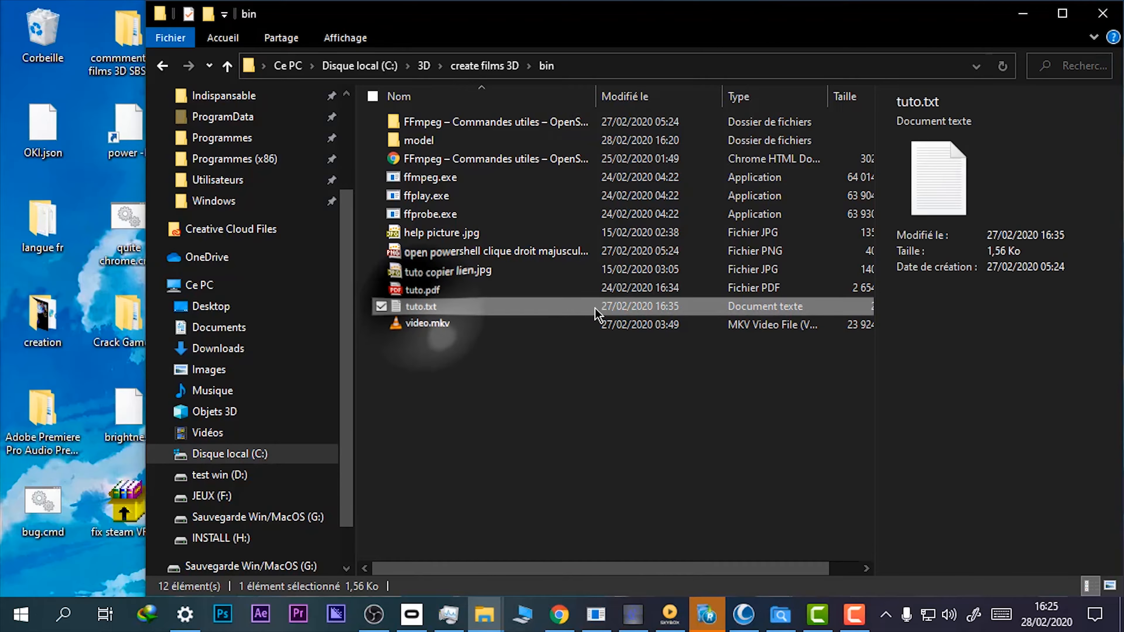
{"action": "left_click", "coordinate": [513, 169]}
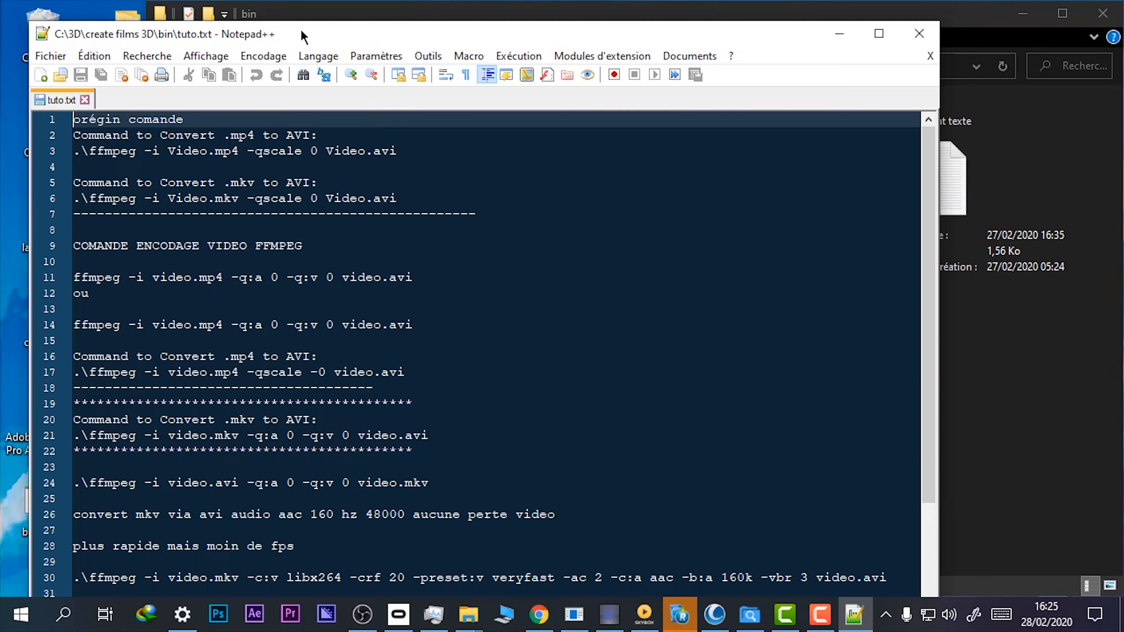
{"action": "left_click_drag", "start_coordinate": [301, 33], "coordinate": [297, 13]}
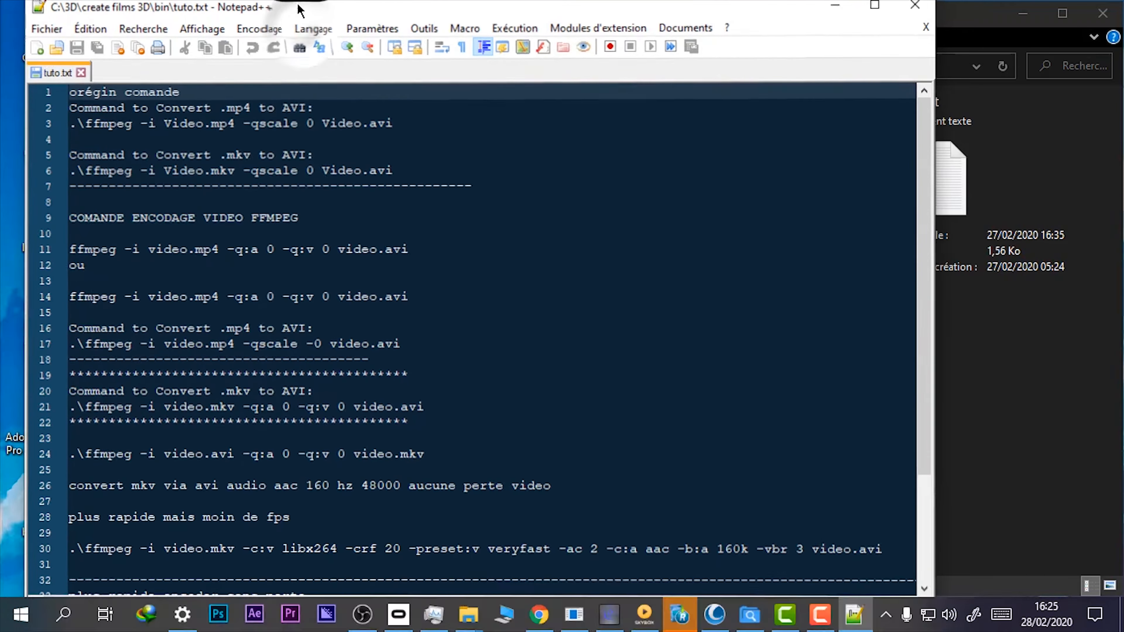
{"action": "left_click", "coordinate": [226, 416]}
{"action": "scroll", "coordinate": [197, 464], "scroll_direction": "down", "scroll_amount": 3}
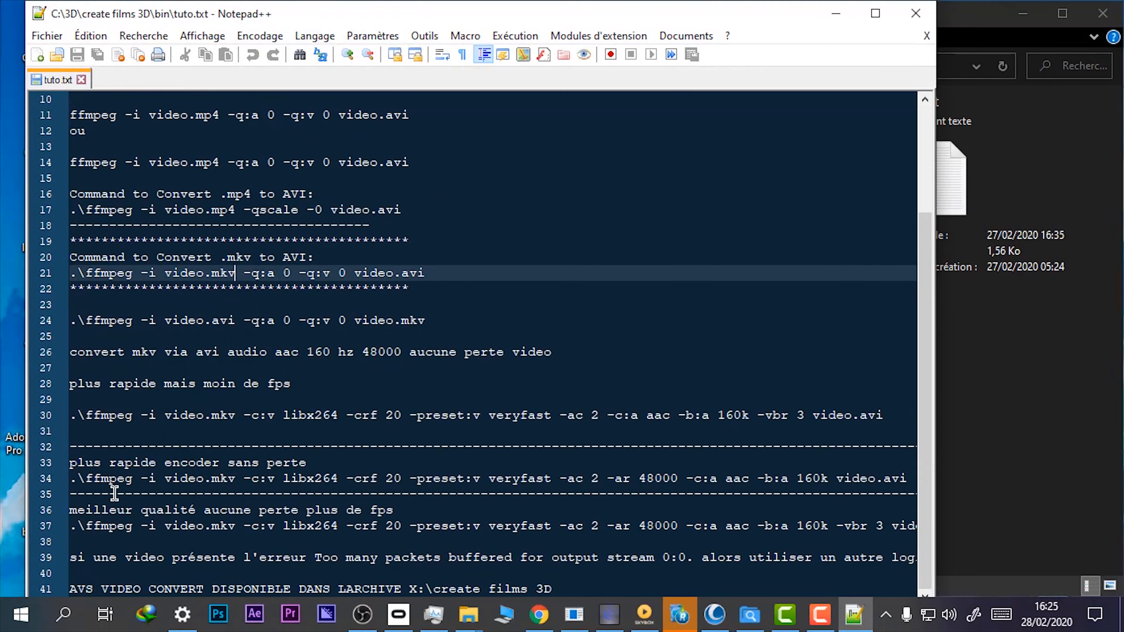
{"action": "scroll", "coordinate": [347, 359], "scroll_direction": "up", "scroll_amount": 3}
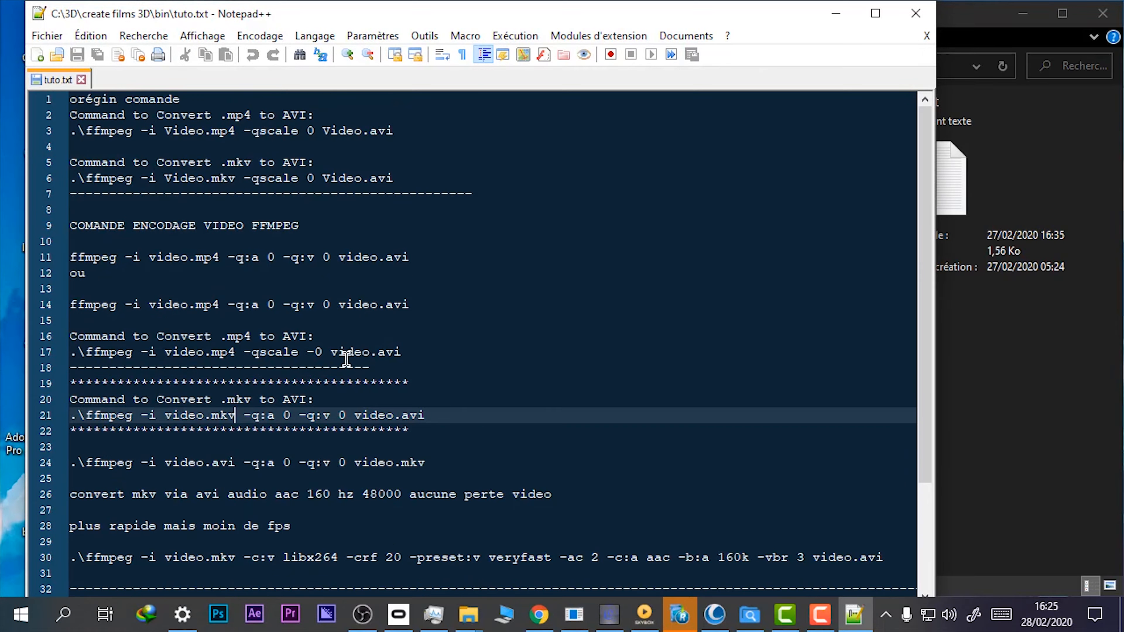
Examine the two .mkv to AVI commands on lines 21 and 6, highlighting each one.
{"action": "left_click", "coordinate": [460, 353]}
{"action": "left_click_drag", "start_coordinate": [452, 414], "coordinate": [45, 412]}
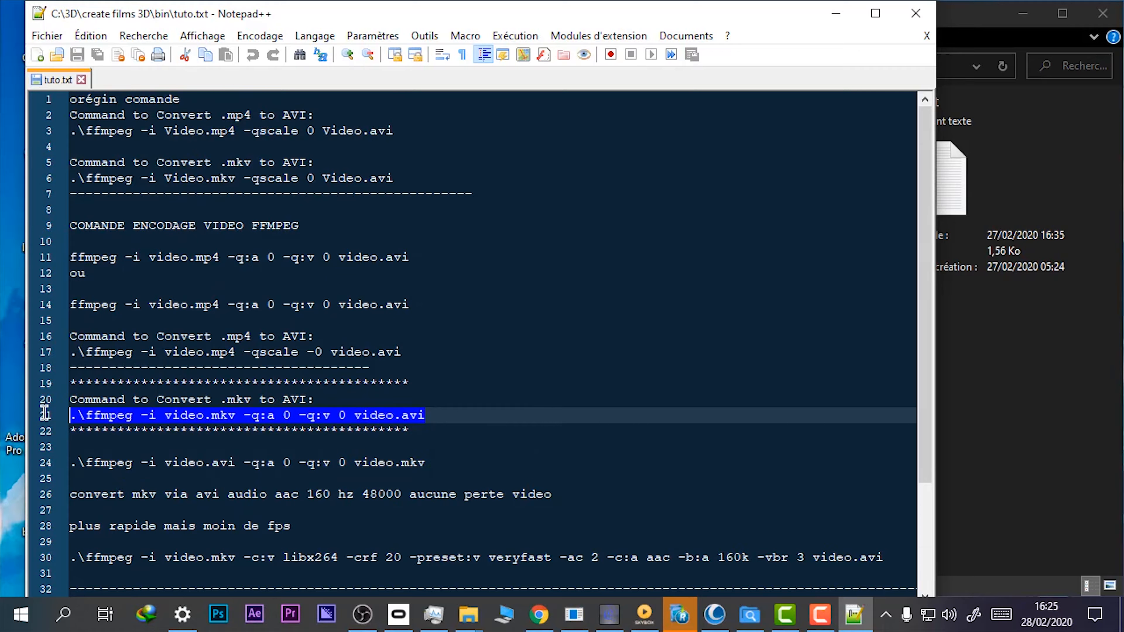
{"action": "left_click", "coordinate": [424, 179]}
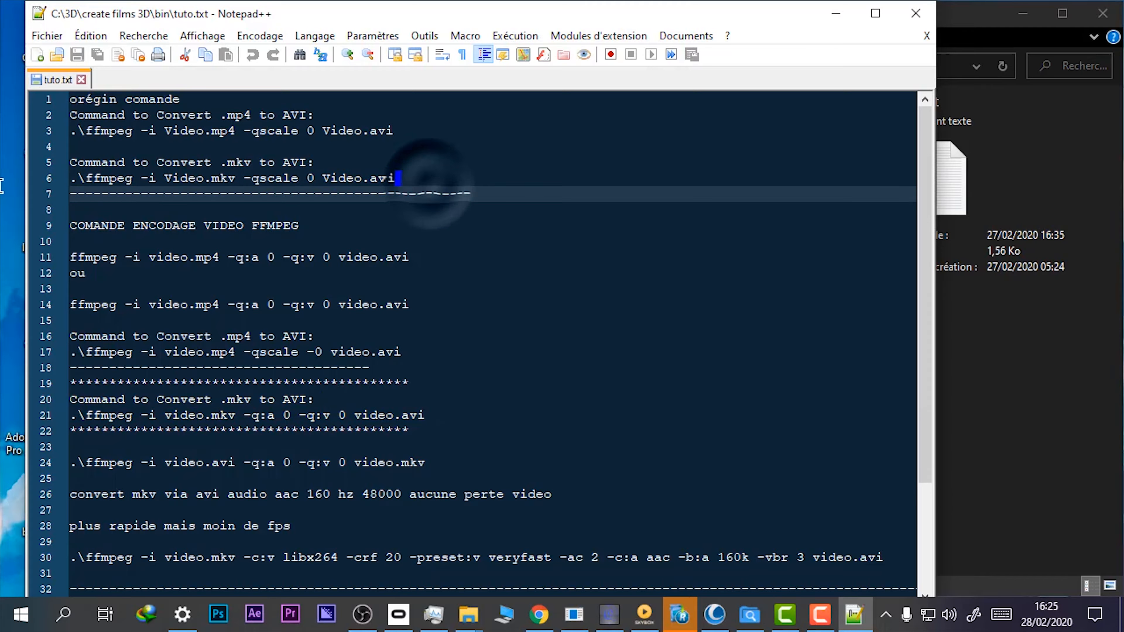
{"action": "left_click_drag", "start_coordinate": [424, 179], "coordinate": [3, 180]}
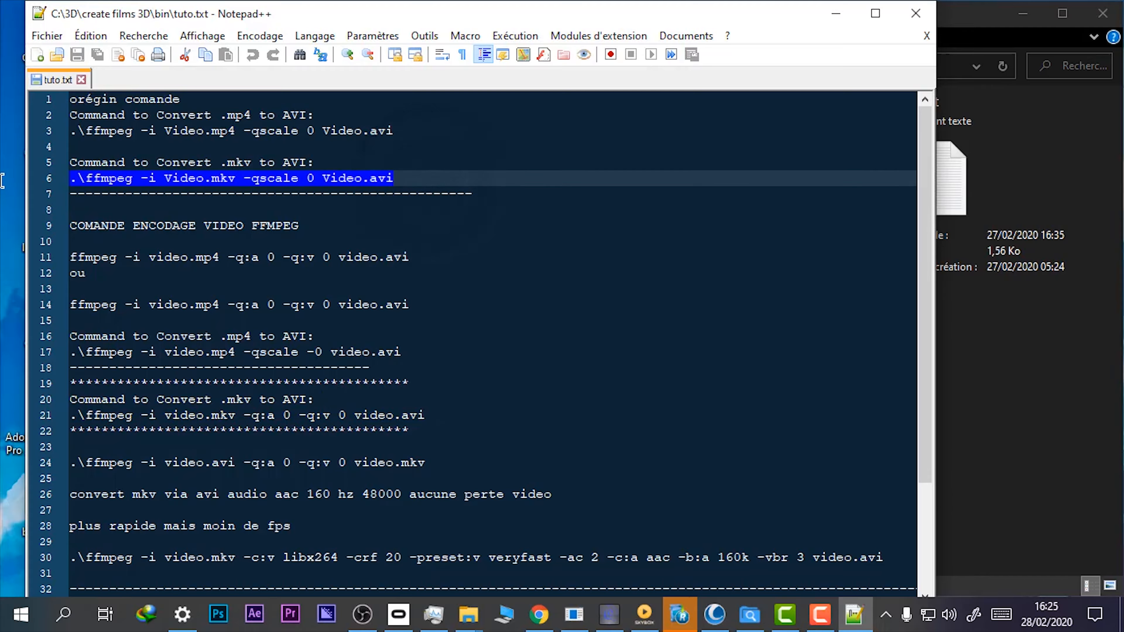
{"action": "left_click", "coordinate": [364, 402]}
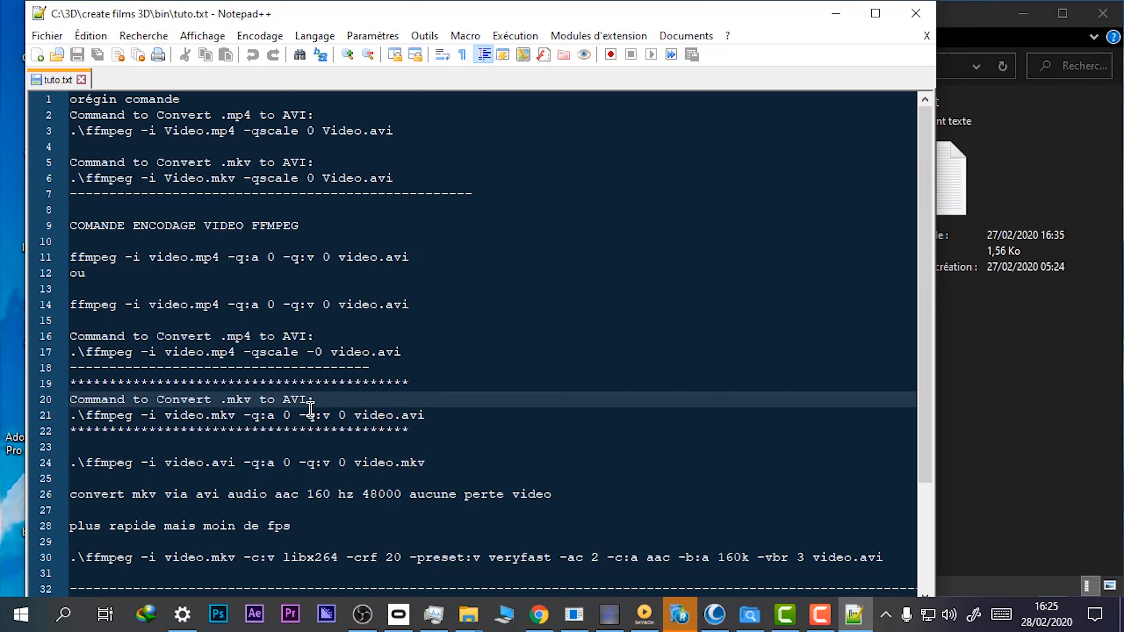
Examine the input and output file names and extensions in line 24's AVI to MKV command, and the AAC audio note below.
{"action": "scroll", "coordinate": [361, 470], "scroll_direction": "down", "scroll_amount": 2}
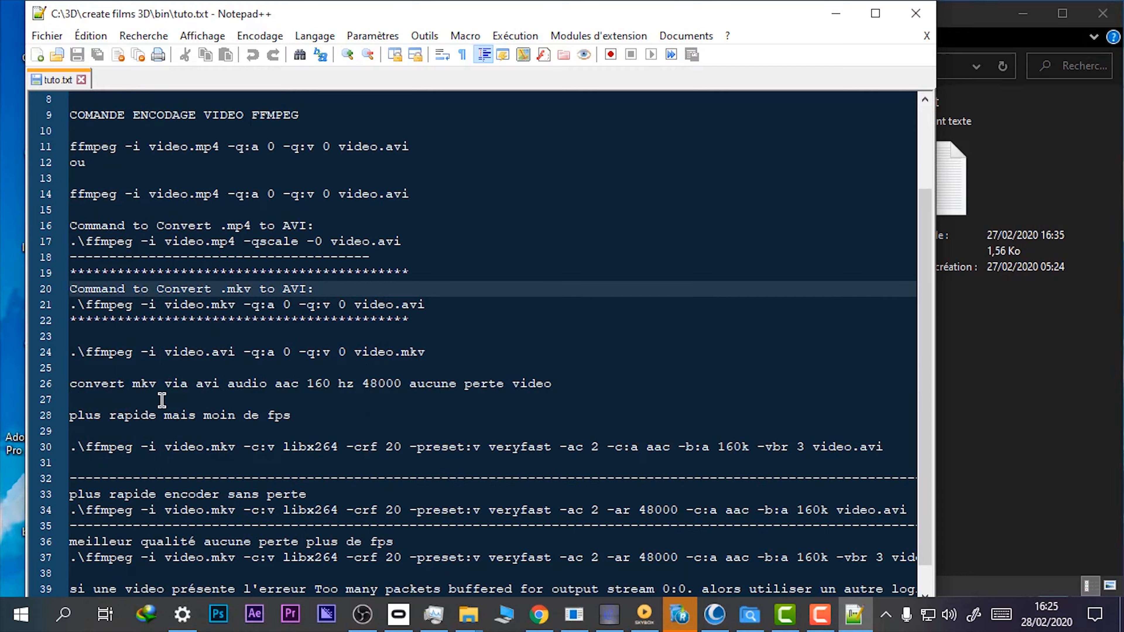
{"action": "left_click", "coordinate": [149, 354]}
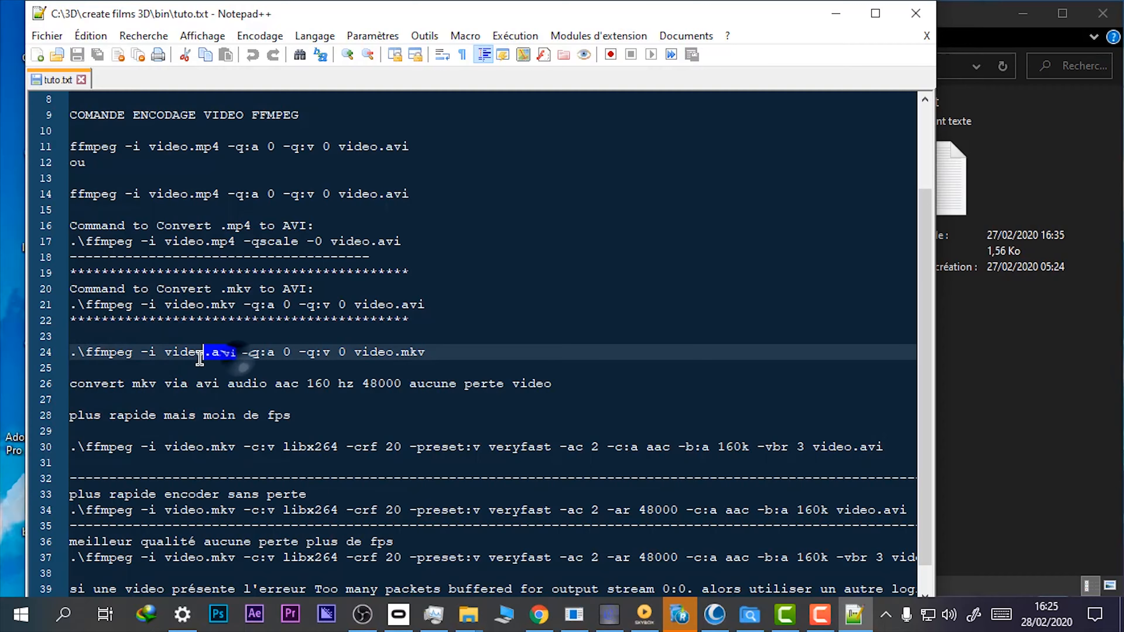
{"action": "left_click", "coordinate": [443, 350]}
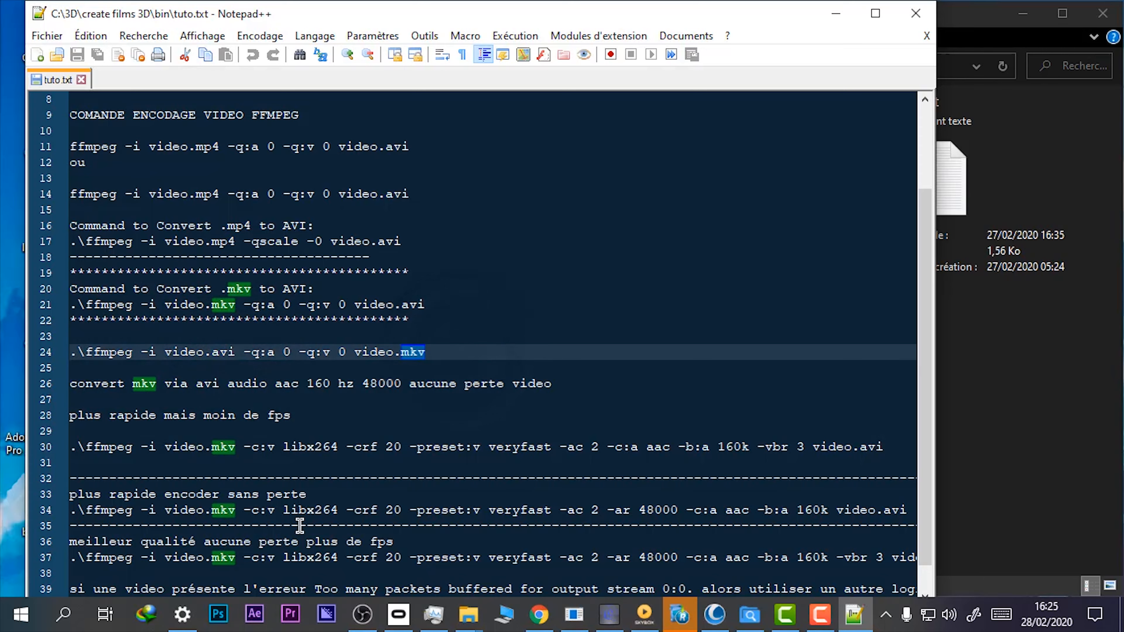
{"action": "left_click_drag", "start_coordinate": [157, 351], "coordinate": [166, 351]}
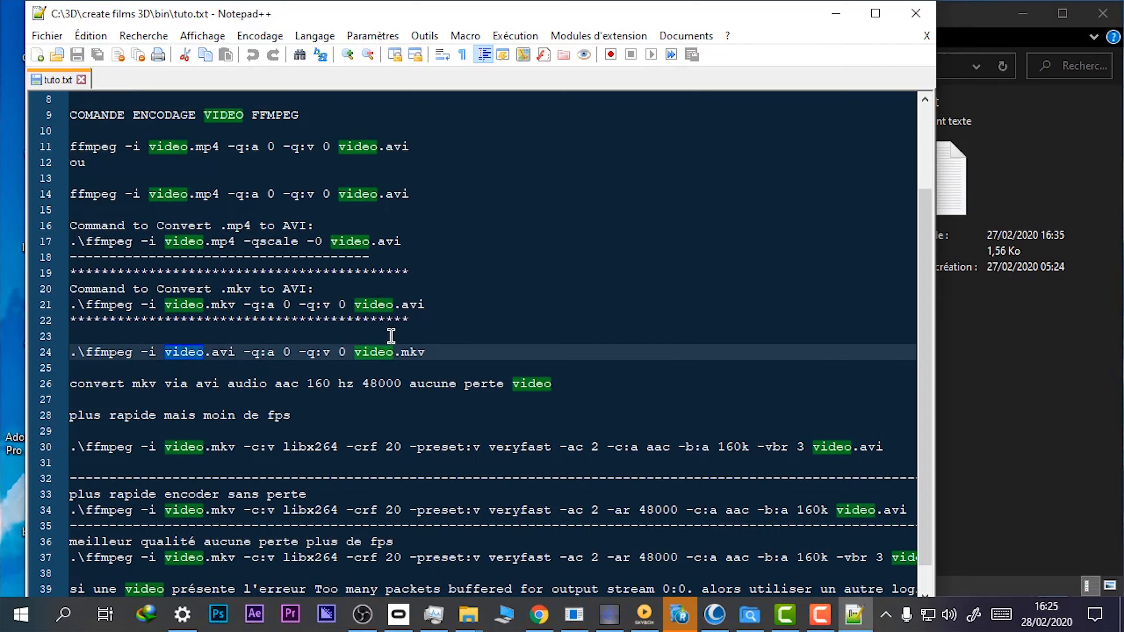
{"action": "left_click", "coordinate": [383, 352]}
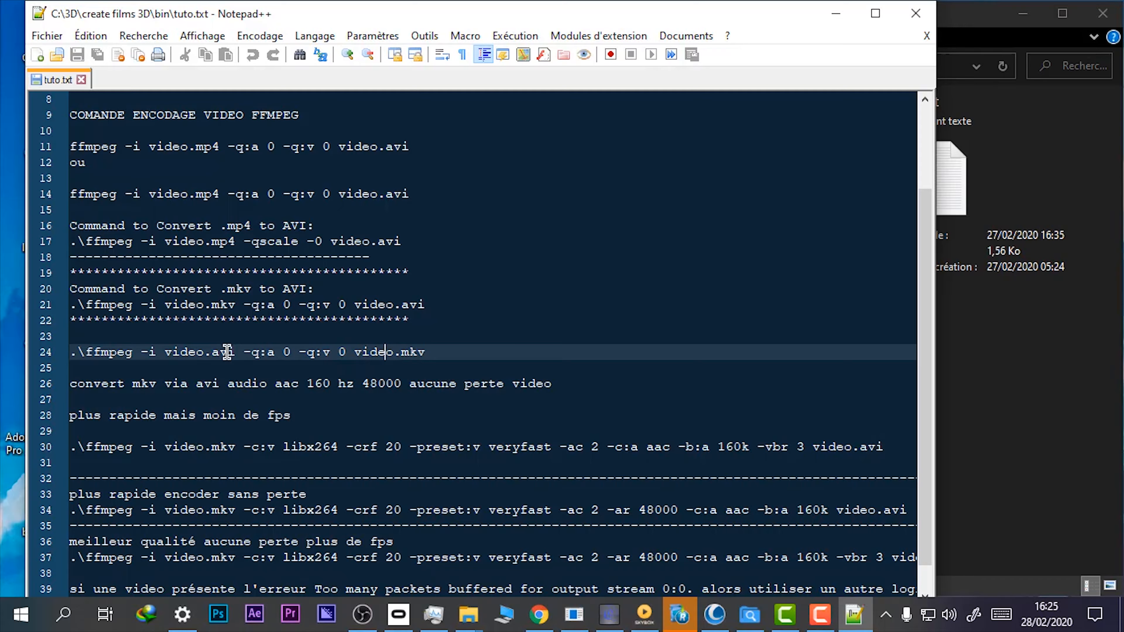
{"action": "left_click_drag", "start_coordinate": [205, 352], "coordinate": [160, 354]}
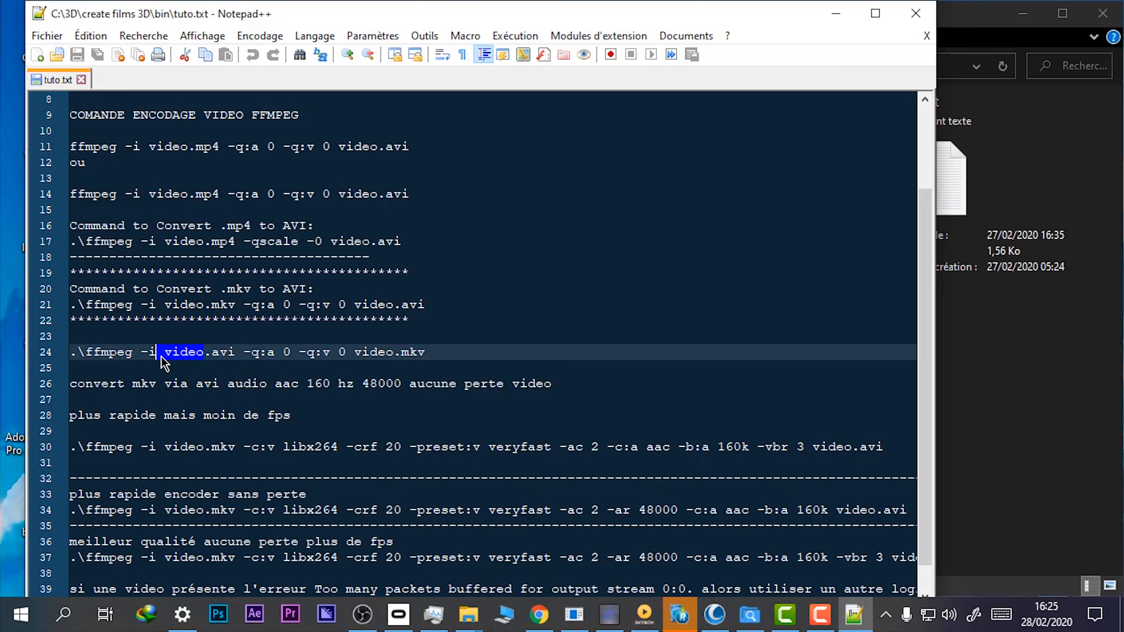
{"action": "left_click", "coordinate": [119, 385]}
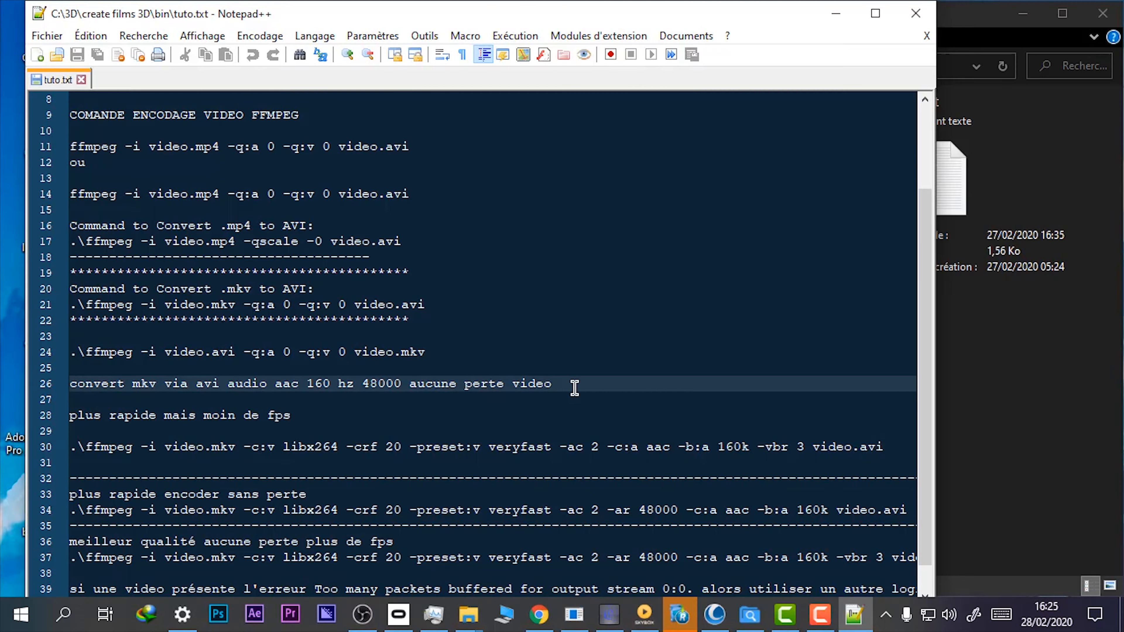
Compare the libx264 commands on lines 30, 34 and 37 for speed and quality, and close Notepad++.
{"action": "left_click", "coordinate": [256, 408]}
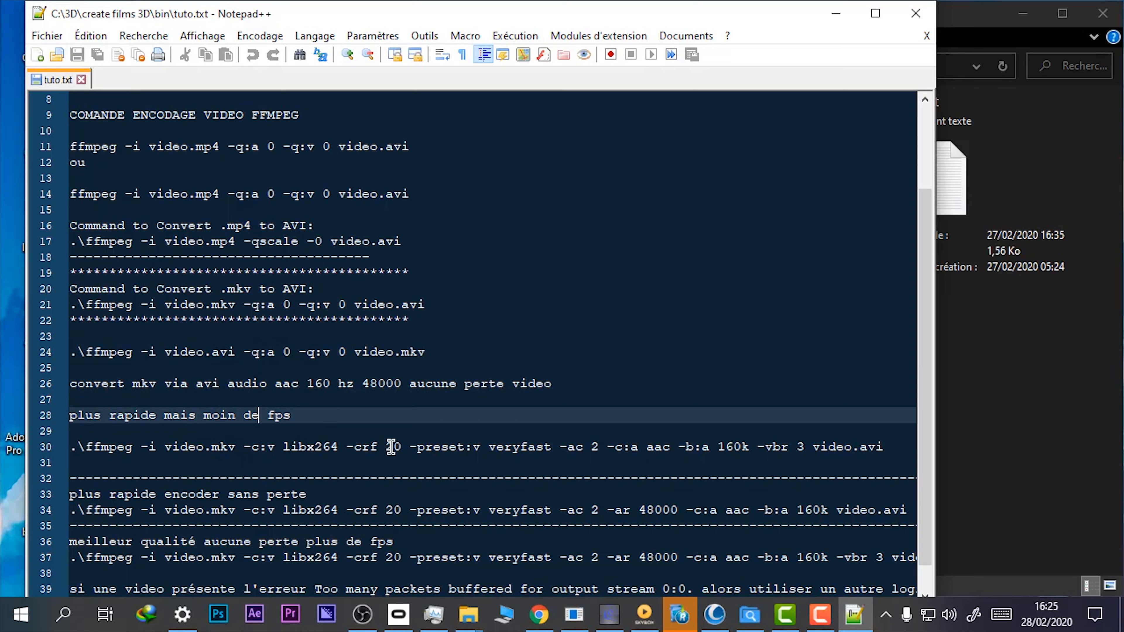
{"action": "left_click", "coordinate": [44, 449]}
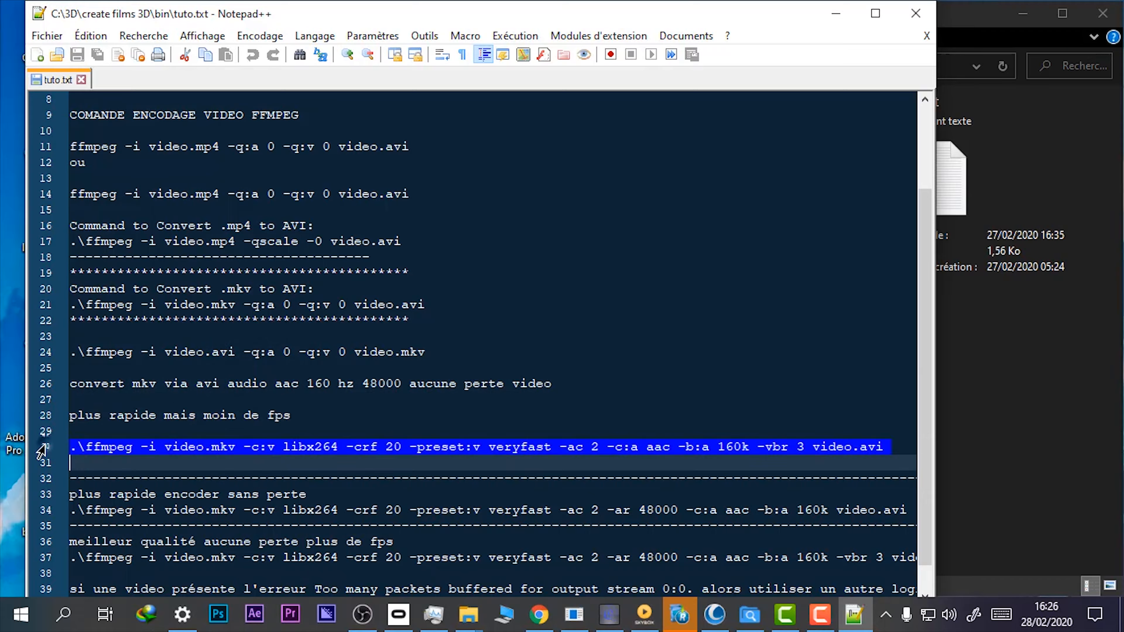
{"action": "left_click", "coordinate": [46, 513]}
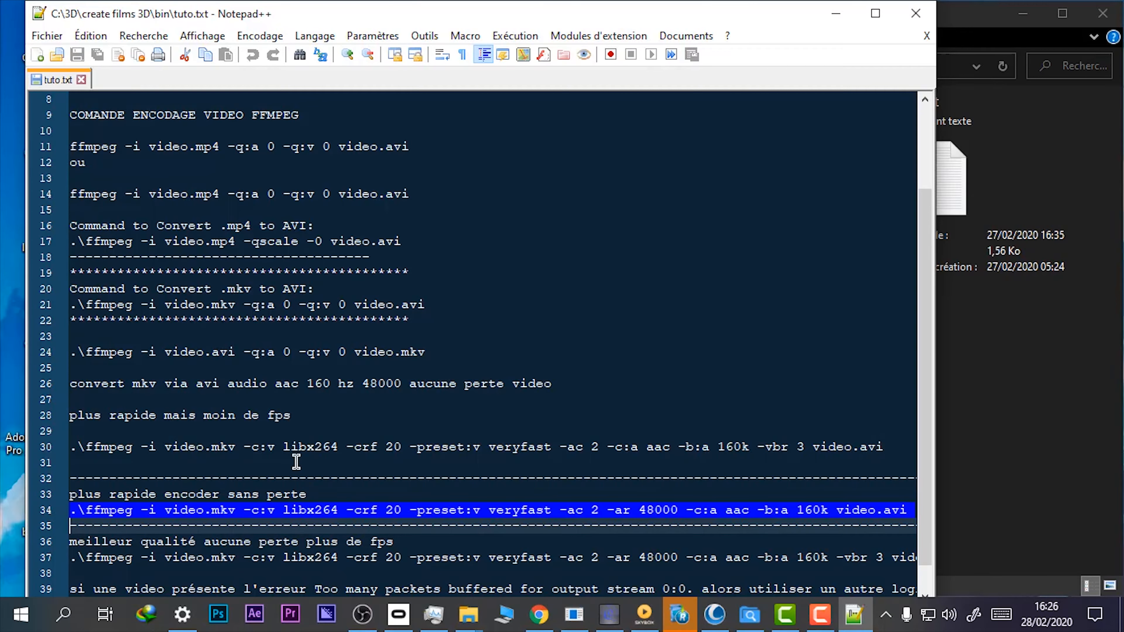
{"action": "scroll", "coordinate": [268, 467], "scroll_direction": "down", "scroll_amount": 1}
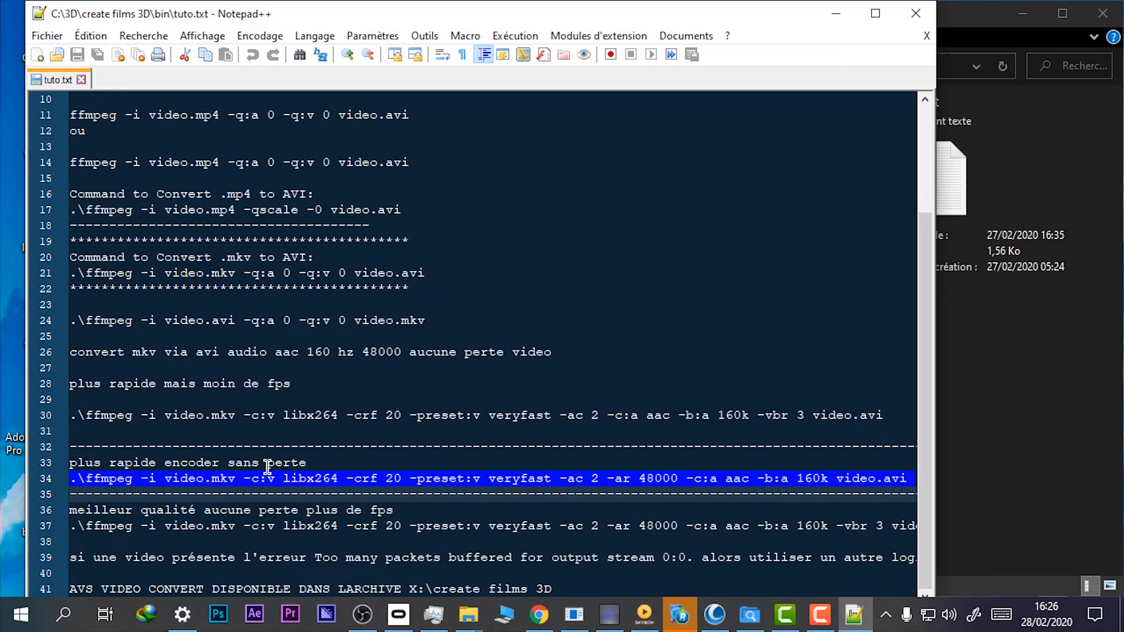
{"action": "left_click", "coordinate": [44, 527]}
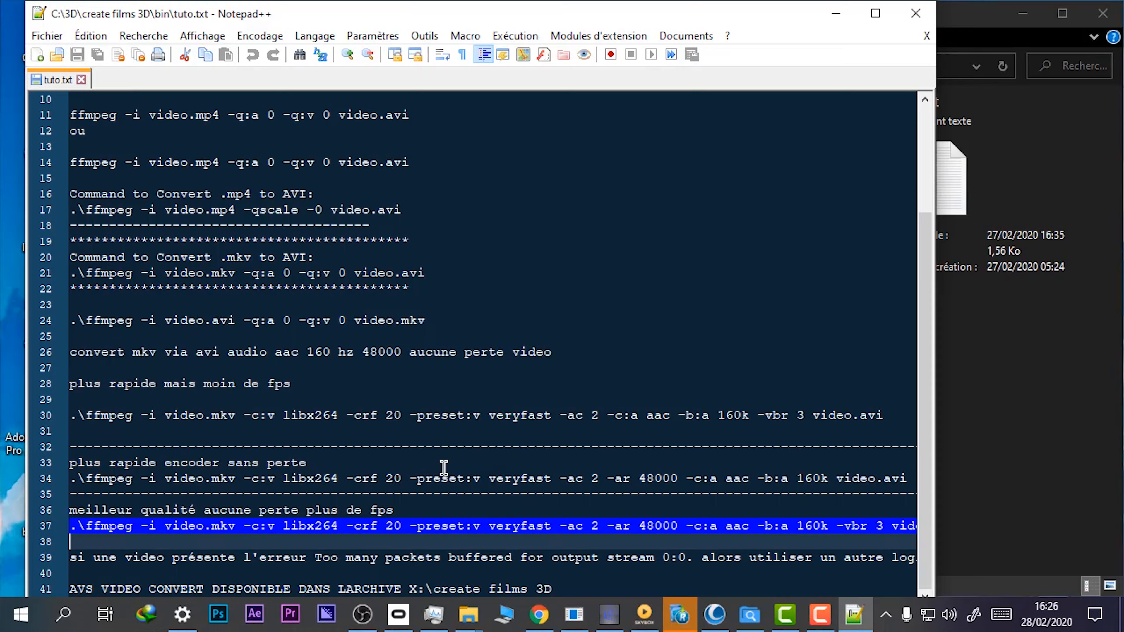
{"action": "left_click", "coordinate": [486, 380]}
{"action": "scroll", "coordinate": [744, 152], "scroll_direction": "up", "scroll_amount": 3}
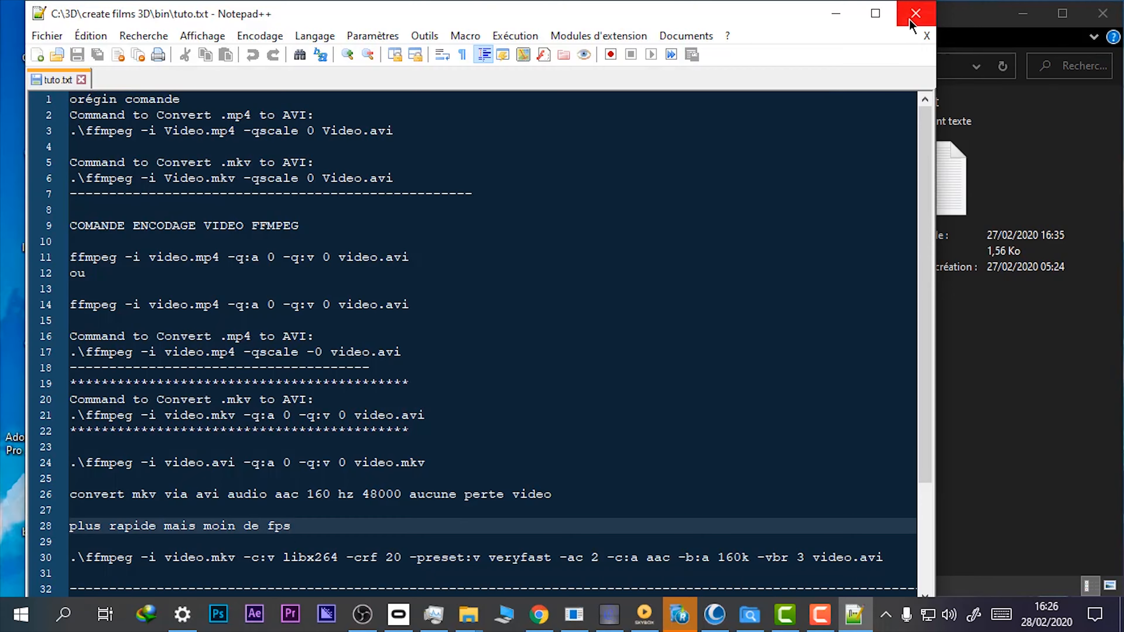
{"action": "left_click", "coordinate": [912, 18]}
Reopen tuto.txt in Notepad++, copy the full best-quality ffmpeg command on line 37, and minimize the editor.
{"action": "right_click", "coordinate": [418, 306]}
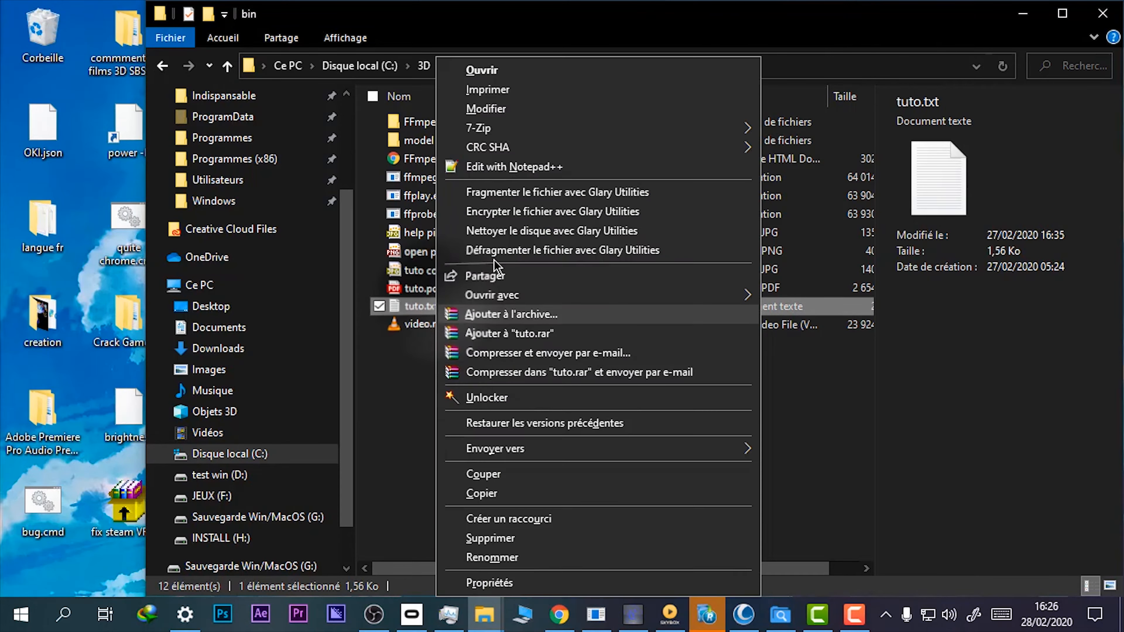
{"action": "left_click", "coordinate": [540, 167]}
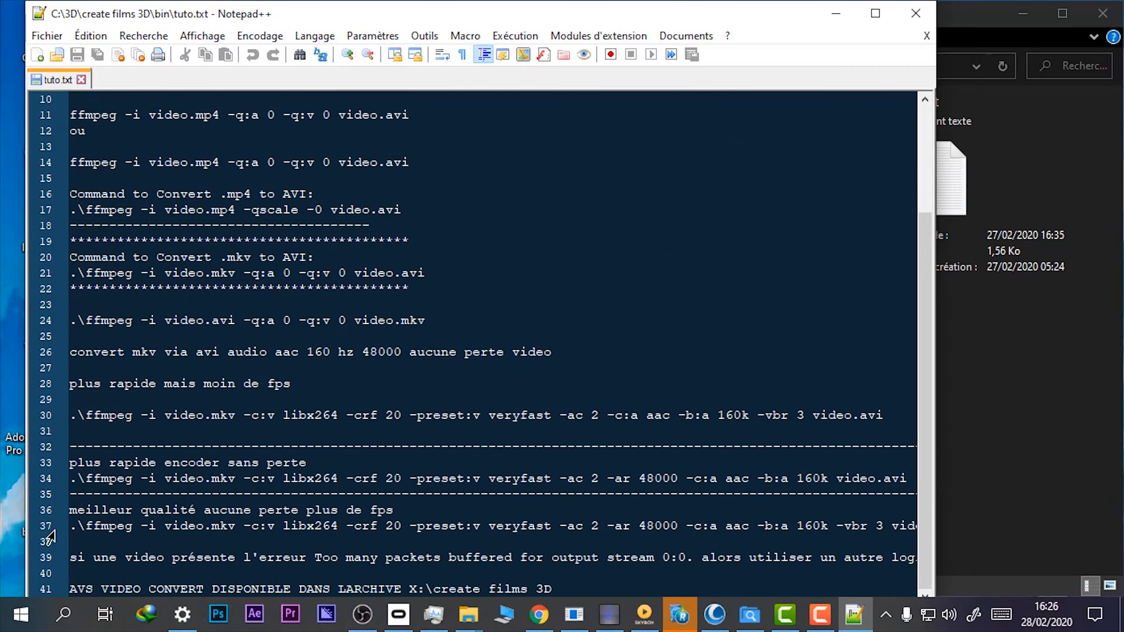
{"action": "left_click", "coordinate": [47, 526]}
{"action": "right_click", "coordinate": [150, 528]}
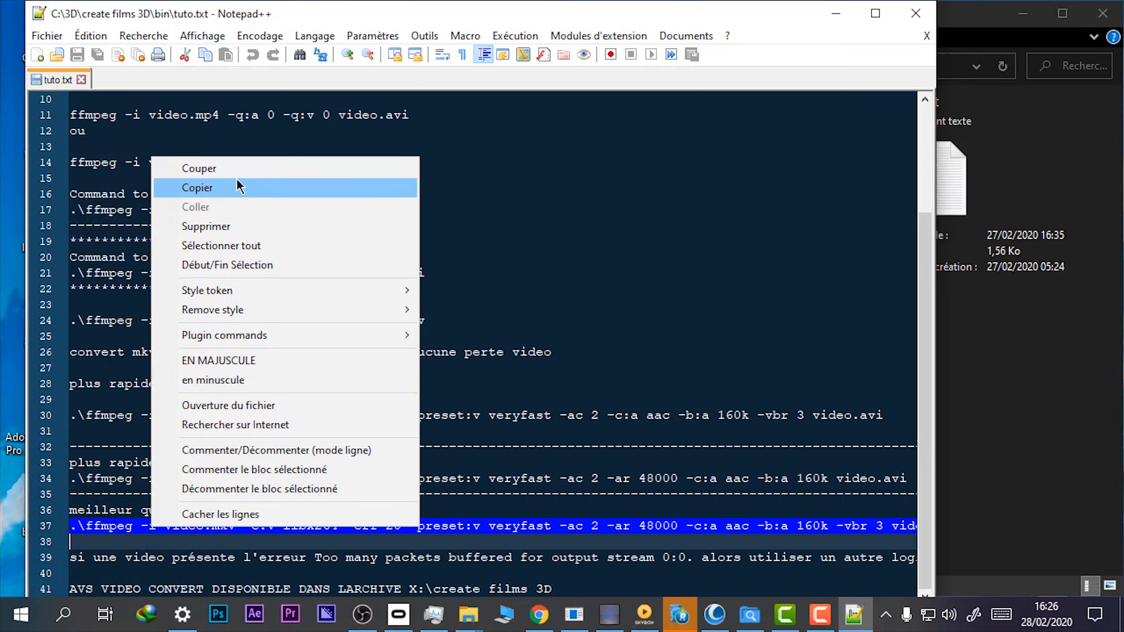
{"action": "left_click", "coordinate": [239, 185]}
{"action": "left_click", "coordinate": [840, 15]}
View help picture .jpg and the picture showing how to open PowerShell in the bin folder, and close the image viewer.
{"action": "left_click", "coordinate": [547, 423]}
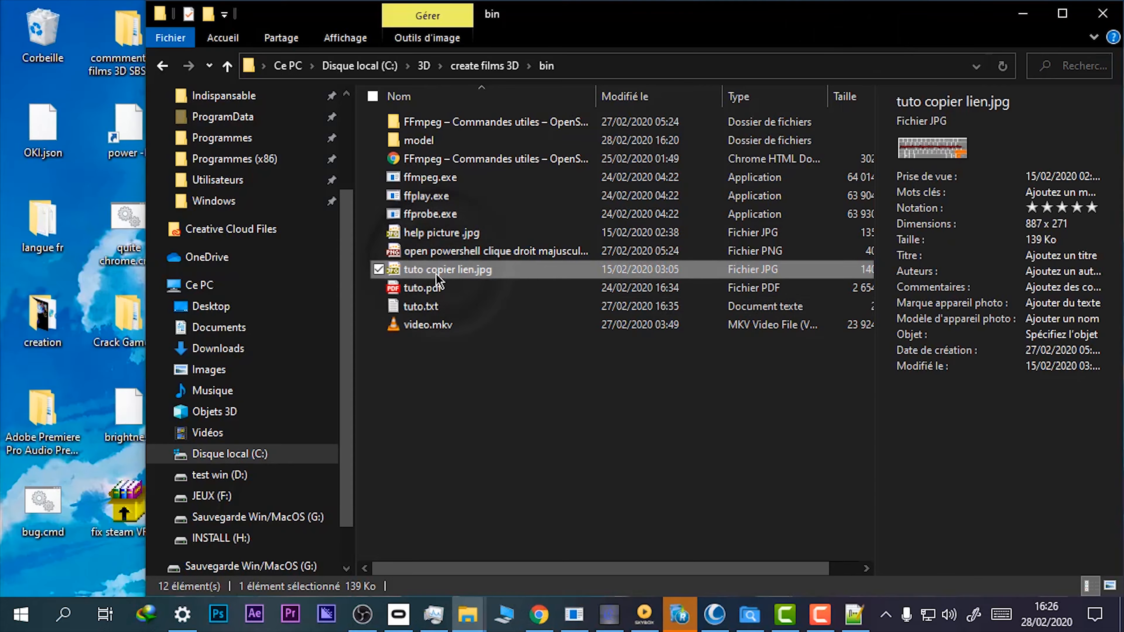
{"action": "double_click", "coordinate": [472, 233]}
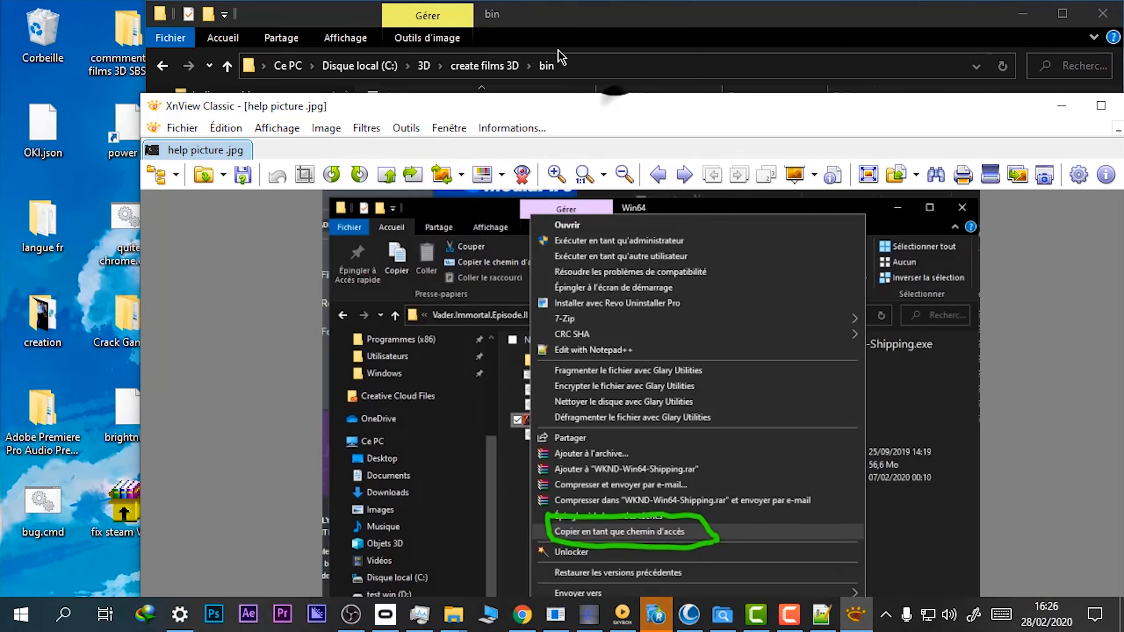
{"action": "left_click_drag", "start_coordinate": [615, 102], "coordinate": [516, 19]}
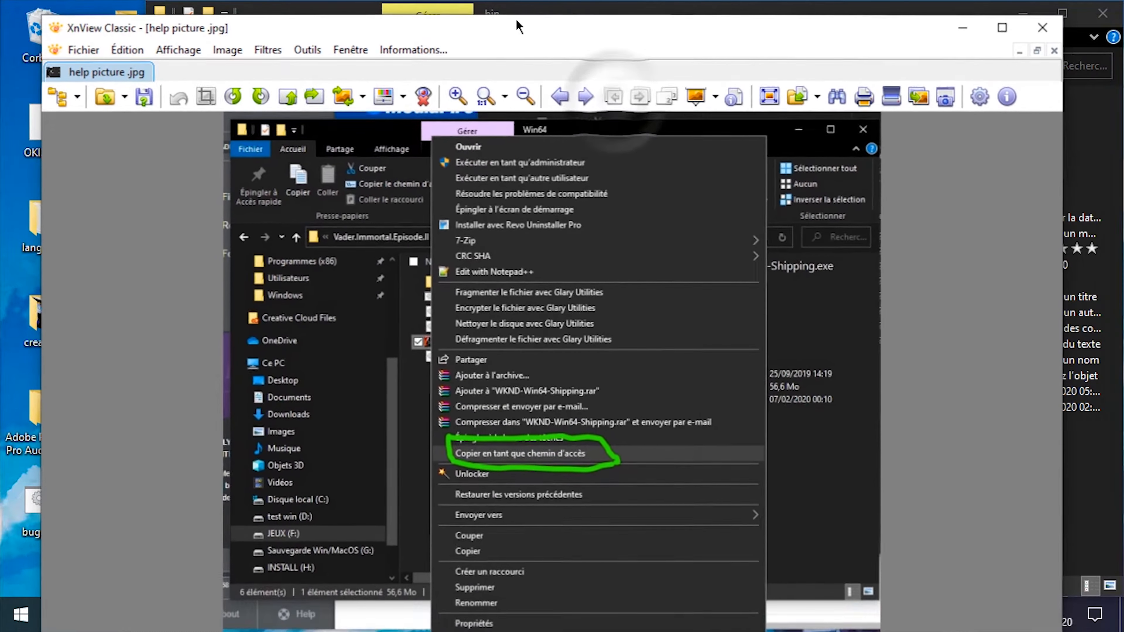
{"action": "left_click", "coordinate": [584, 92]}
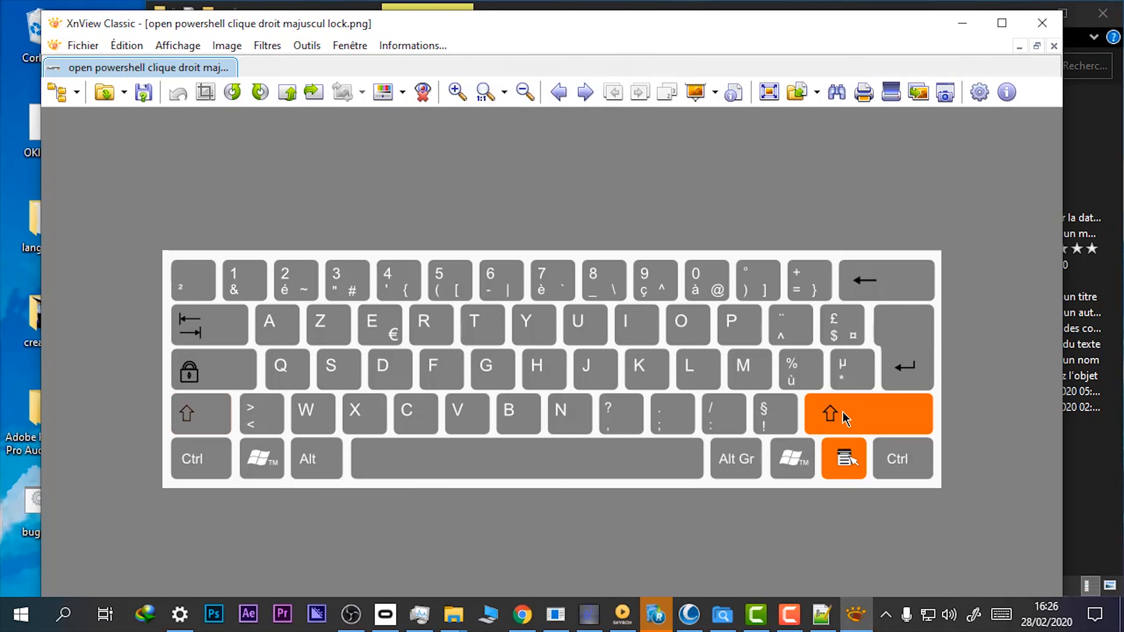
{"action": "left_click", "coordinate": [1037, 22]}
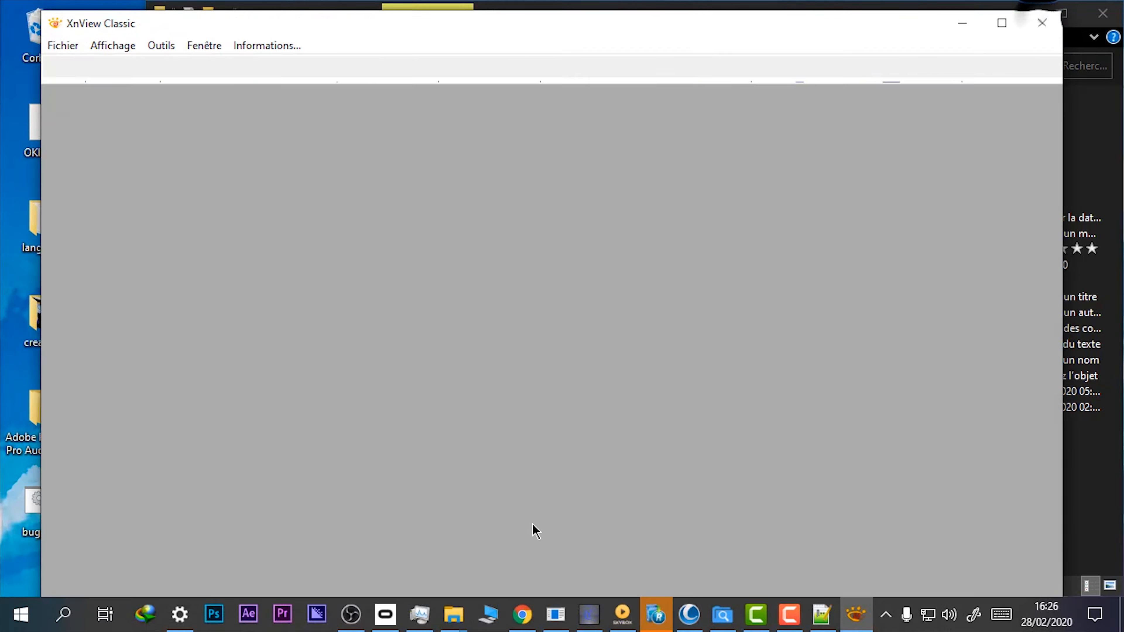
Open PowerShell in the bin folder and run the copied ffmpeg command to convert video.mkv to video.avi.
{"action": "right_click", "coordinate": [524, 430], "text": "shift"}
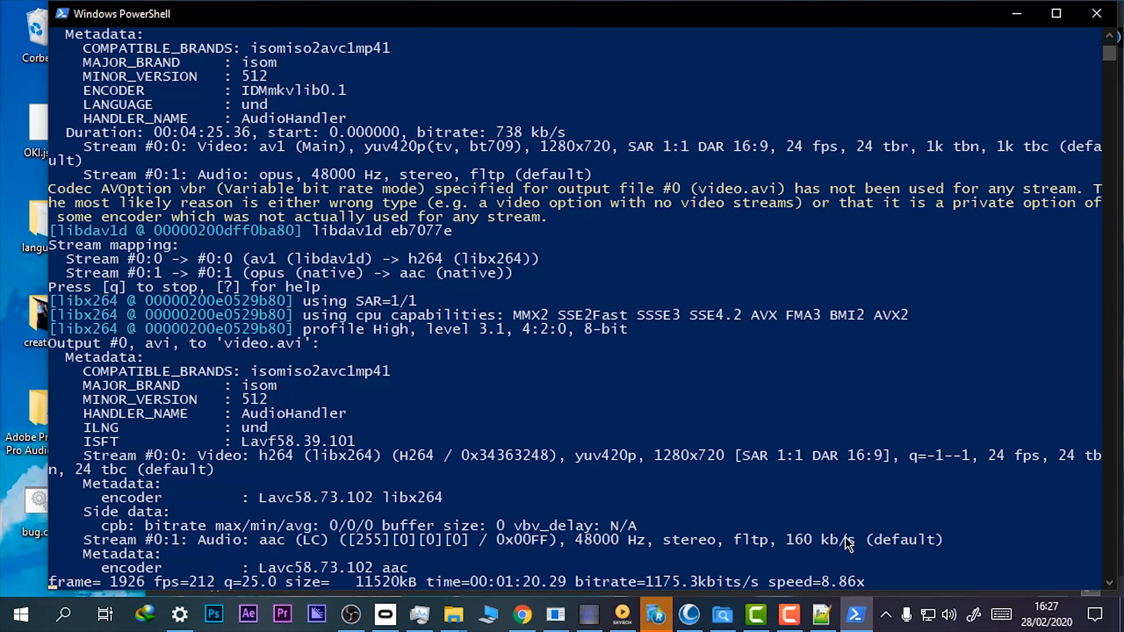
Review the best-quality note on line 36 and the faster lossless command on line 34 of tuto.txt in Notepad++.
{"action": "left_click", "coordinate": [827, 626]}
{"action": "left_click", "coordinate": [144, 510]}
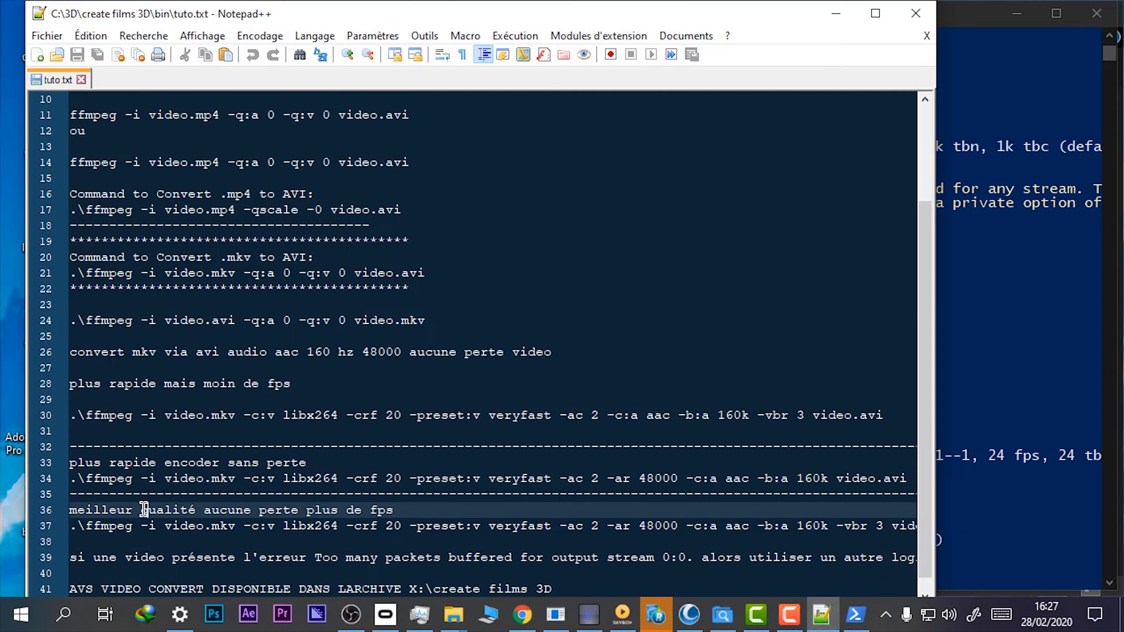
{"action": "left_click_drag", "start_coordinate": [42, 487], "coordinate": [44, 463]}
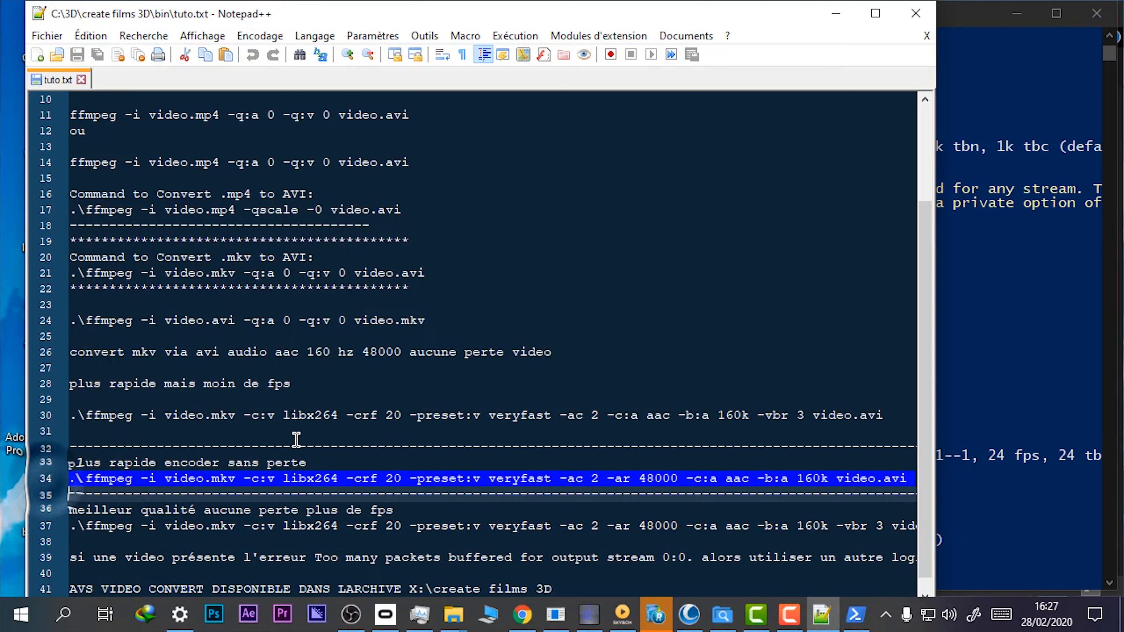
{"action": "left_click", "coordinate": [338, 445]}
{"action": "left_click", "coordinate": [835, 17]}
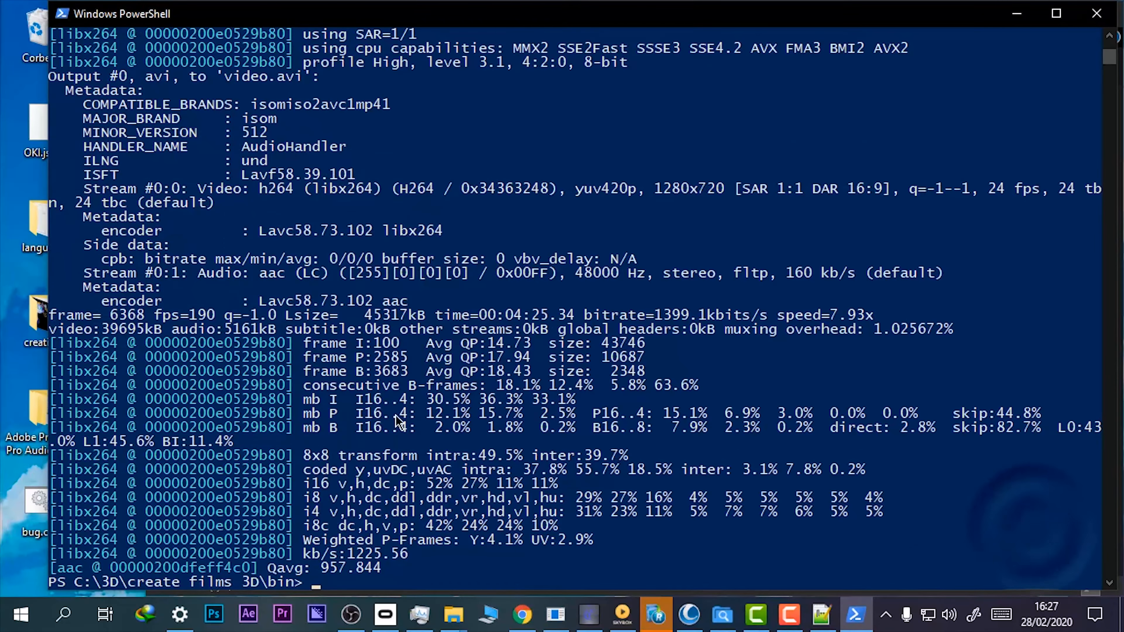
Play the converted video.avi from the bin folder in VLC, skip to 00:45 to check it, and close the player.
{"action": "left_click", "coordinate": [1029, 17]}
{"action": "left_click", "coordinate": [428, 325]}
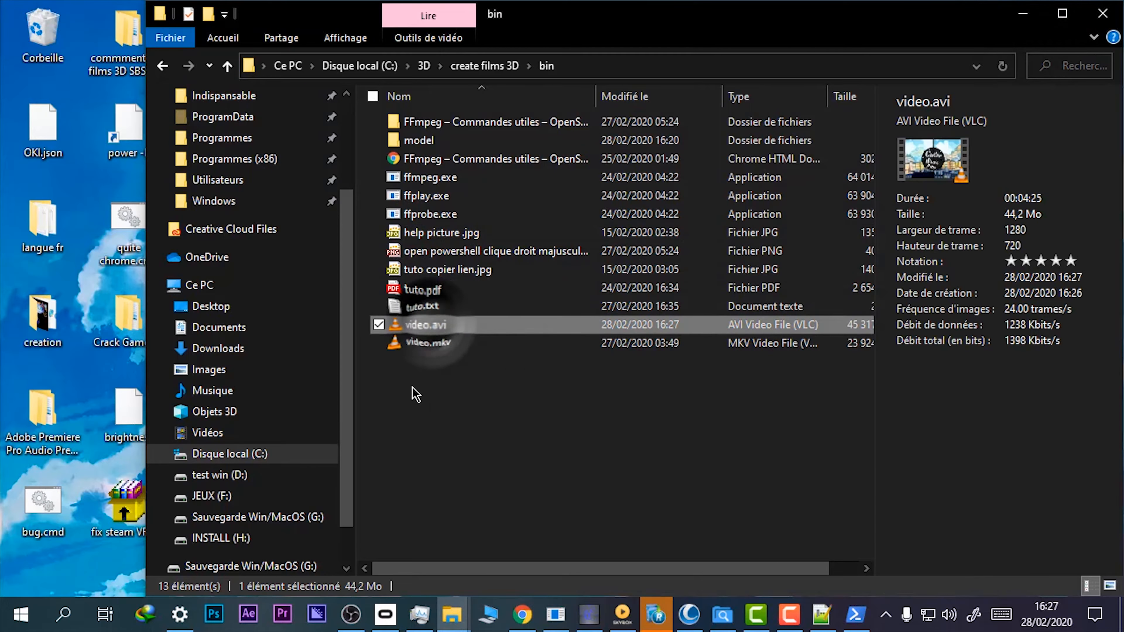
{"action": "key", "text": "Return"}
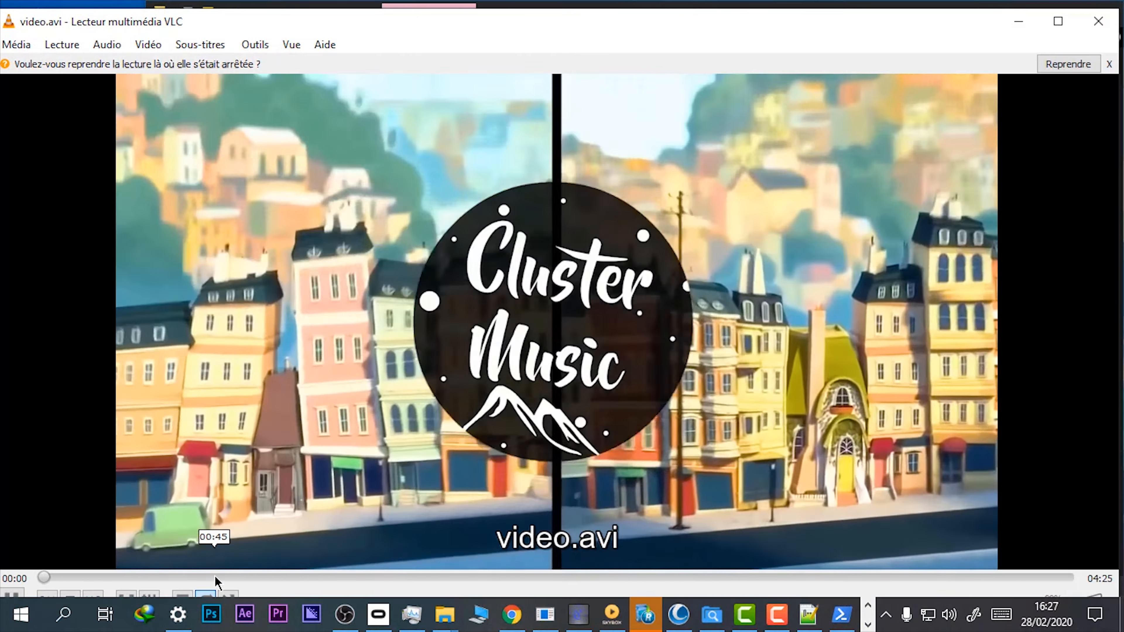
{"action": "left_click", "coordinate": [215, 576]}
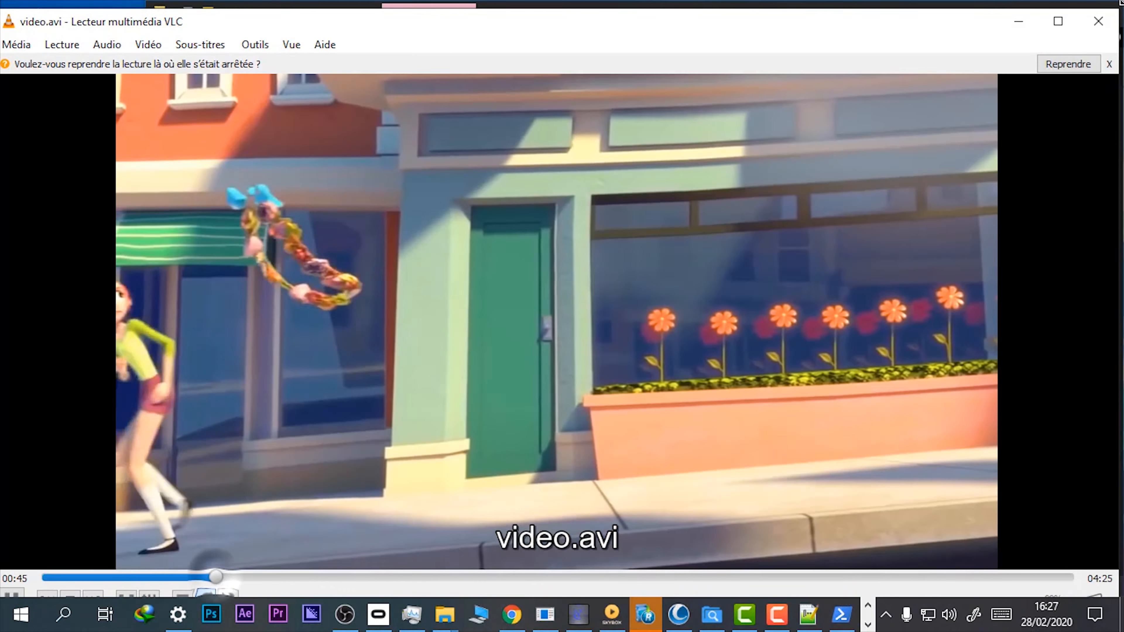
{"action": "key", "text": "ctrl+q"}
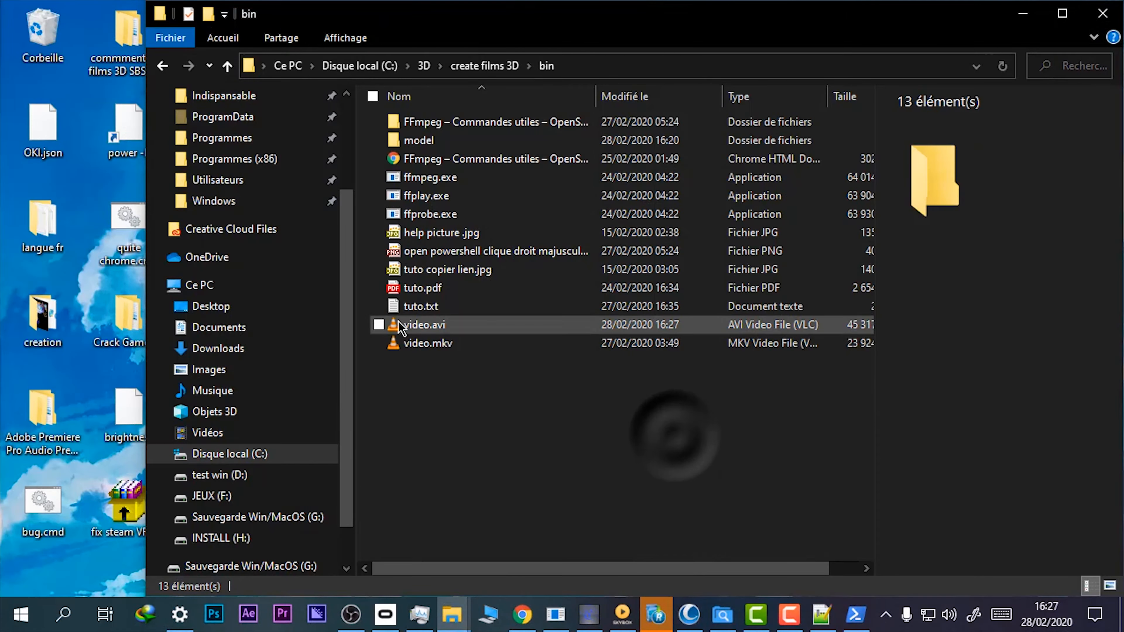
Move video.avi from the bin folder into create films 3D and display that folder in the detailed list layout.
{"action": "right_click", "coordinate": [400, 326]}
{"action": "left_click", "coordinate": [491, 514]}
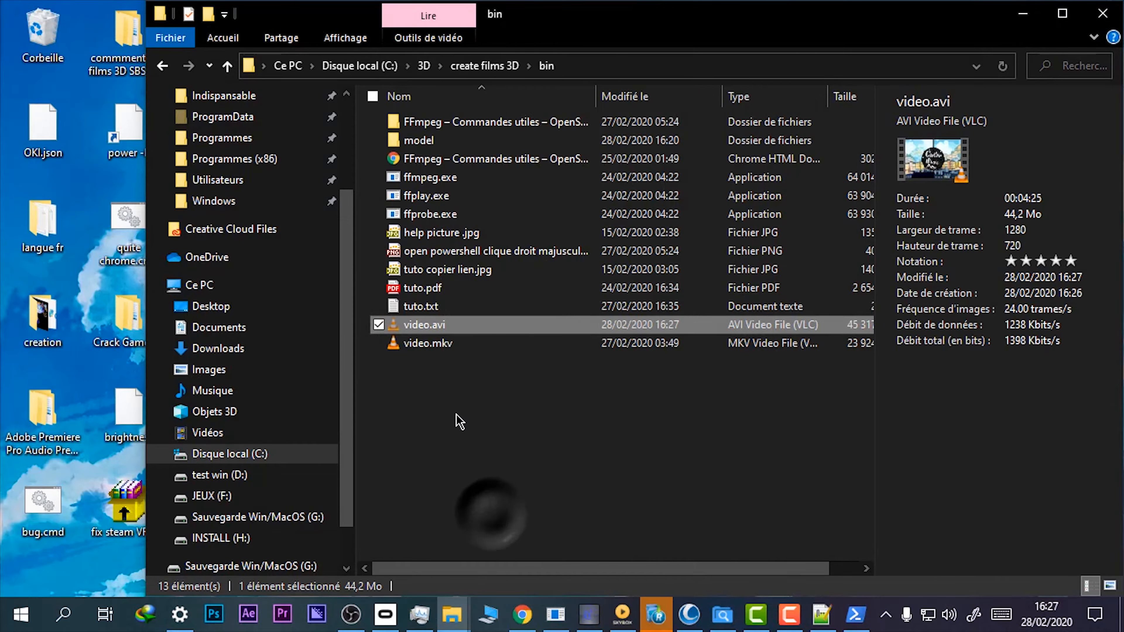
{"action": "key", "text": "BackSpace"}
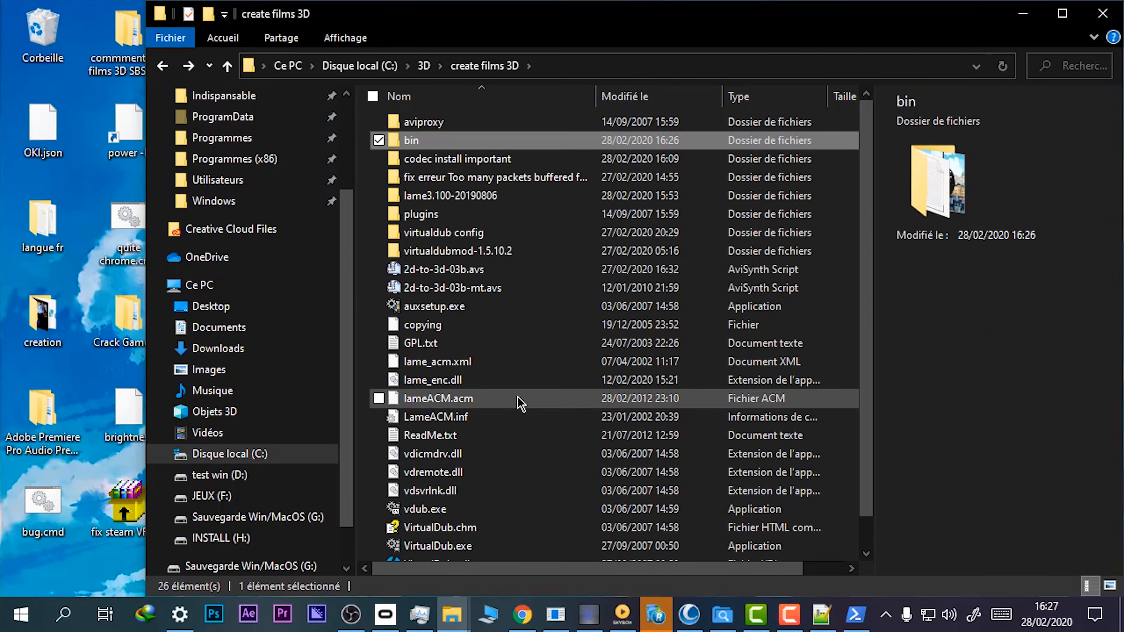
{"action": "key", "text": "ctrl+shift+6"}
{"action": "key", "text": "ctrl+v"}
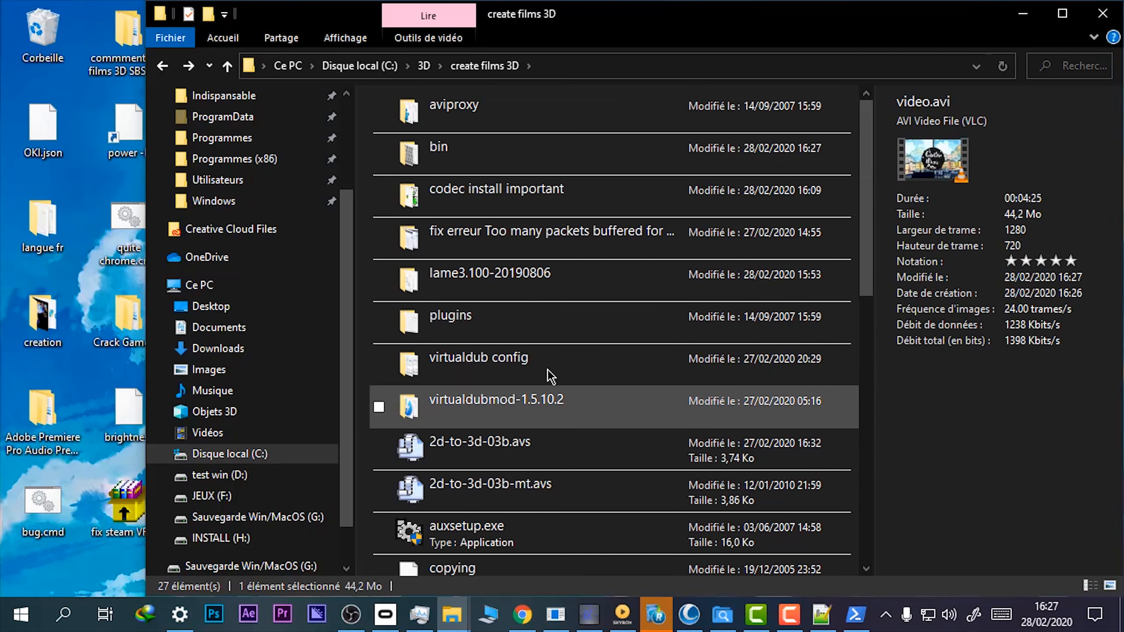
{"action": "left_click", "coordinate": [356, 44]}
{"action": "left_click", "coordinate": [399, 80]}
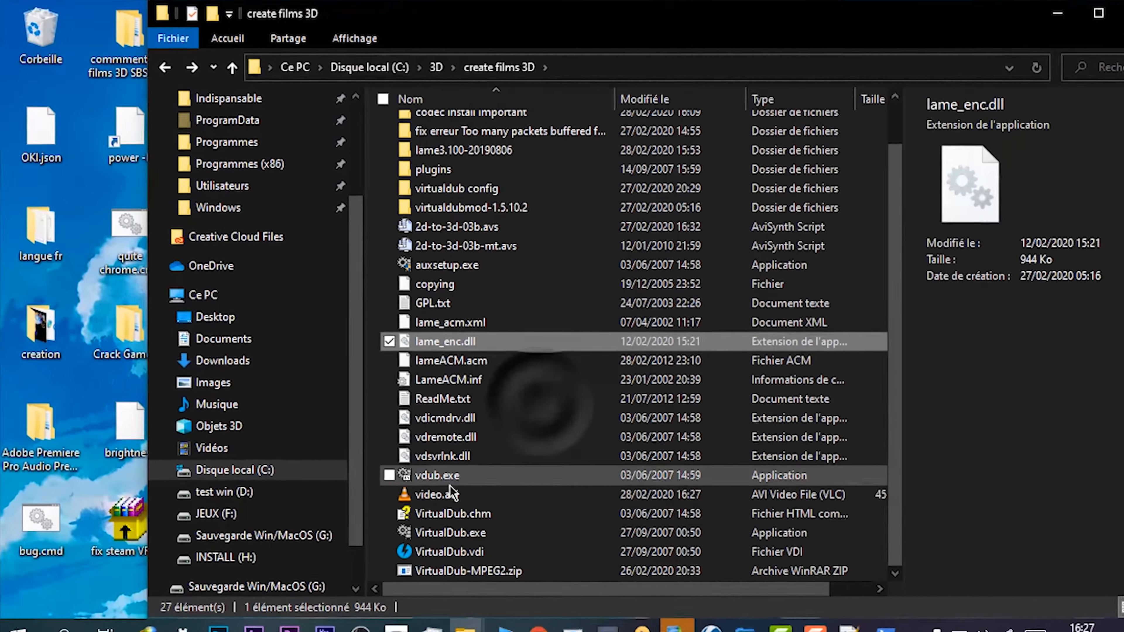
{"action": "left_click", "coordinate": [449, 487]}
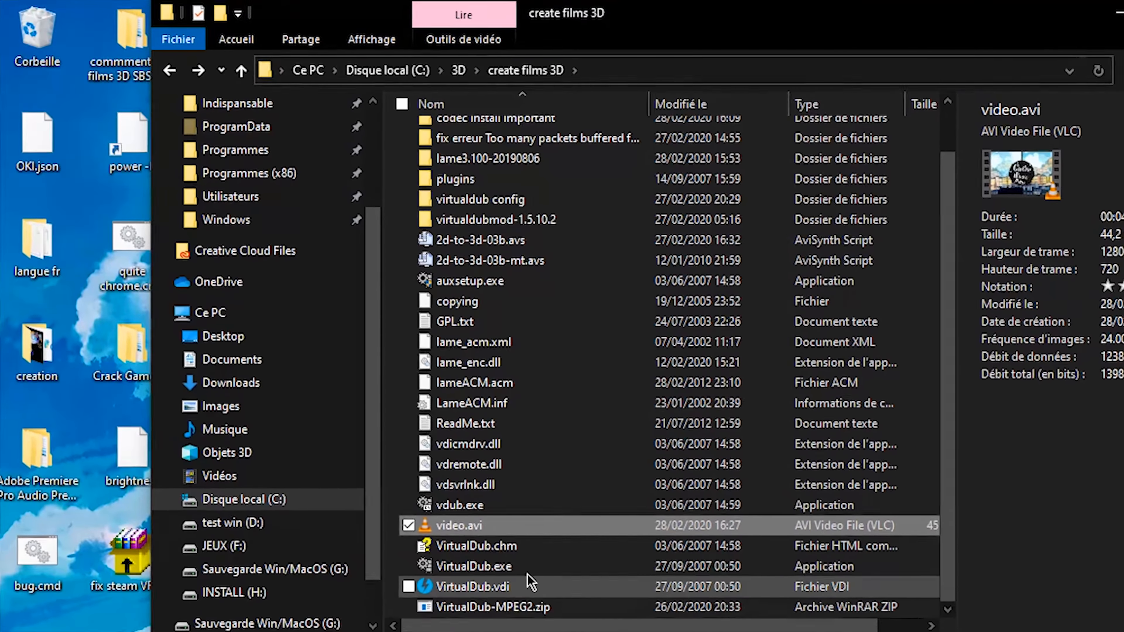
Launch VirtualDub.exe from the create films 3D folder and open the 2d-to-3d-03b.avs script in it.
{"action": "double_click", "coordinate": [487, 566]}
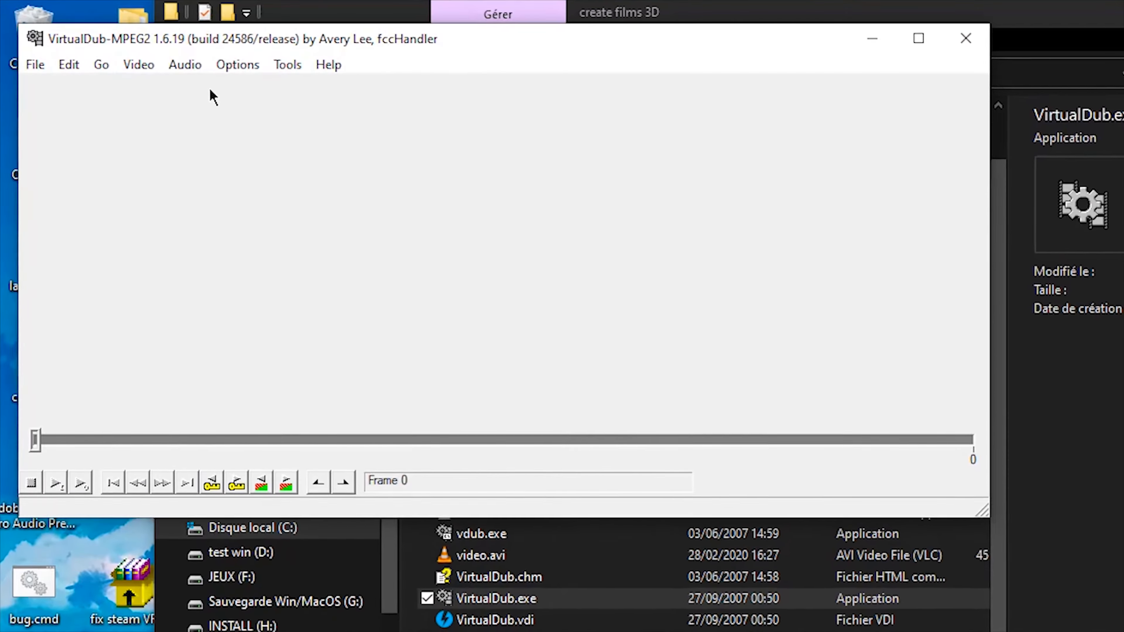
{"action": "left_click", "coordinate": [35, 65]}
{"action": "left_click", "coordinate": [53, 90]}
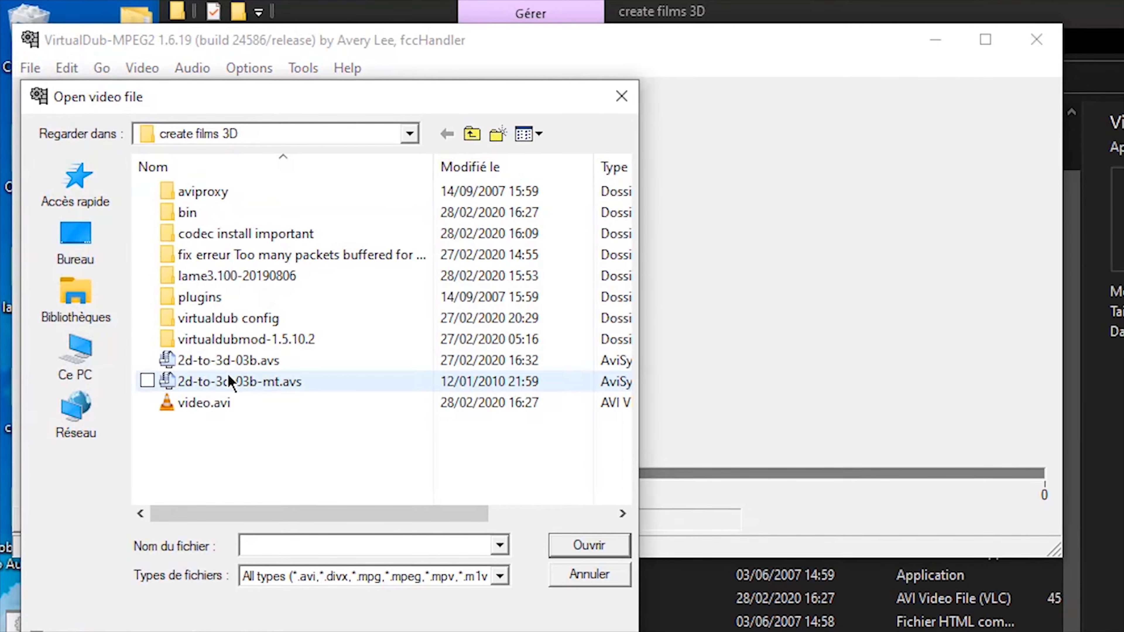
{"action": "left_click_drag", "start_coordinate": [199, 363], "coordinate": [230, 376]}
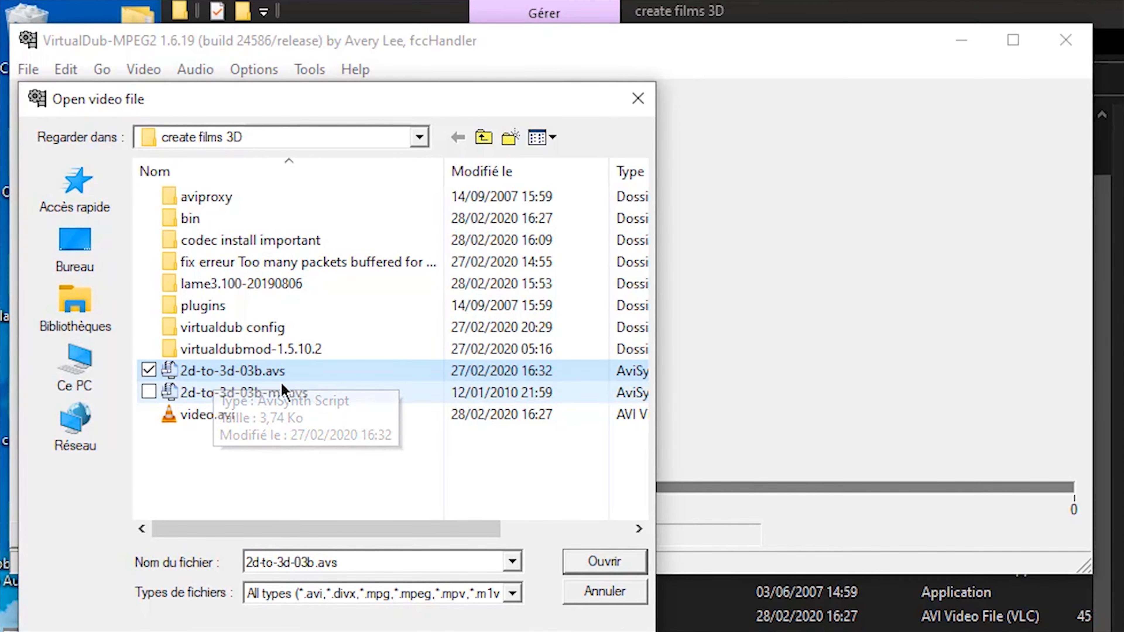
{"action": "double_click", "coordinate": [305, 378]}
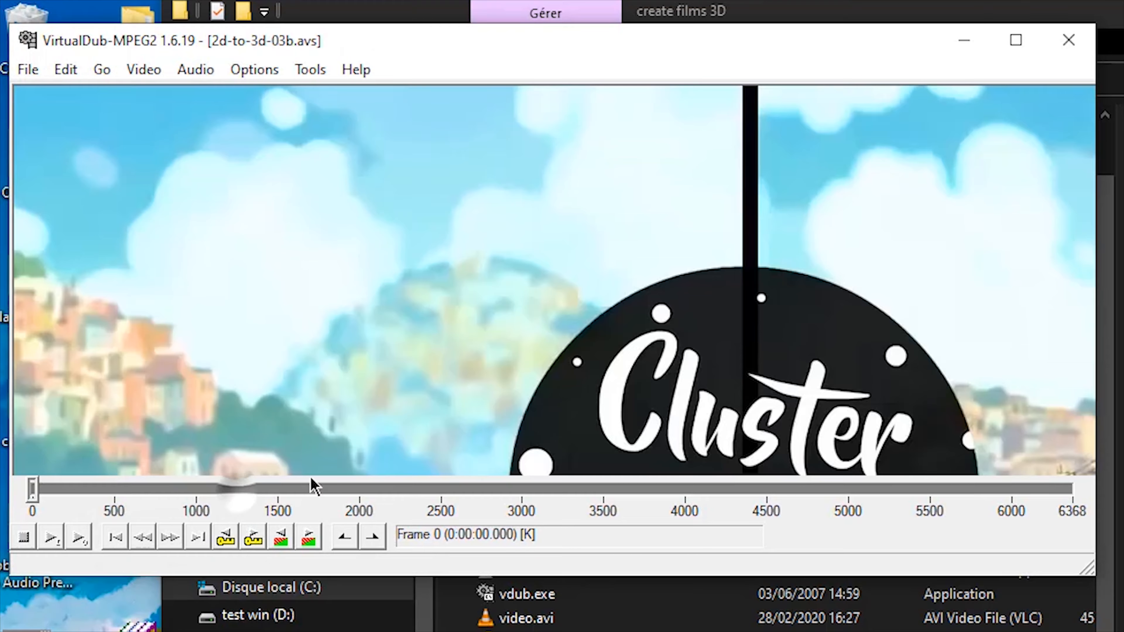
Go to frame 1248 and adjust the preview zoom to check the side-by-side 3D picture.
{"action": "left_click", "coordinate": [236, 488]}
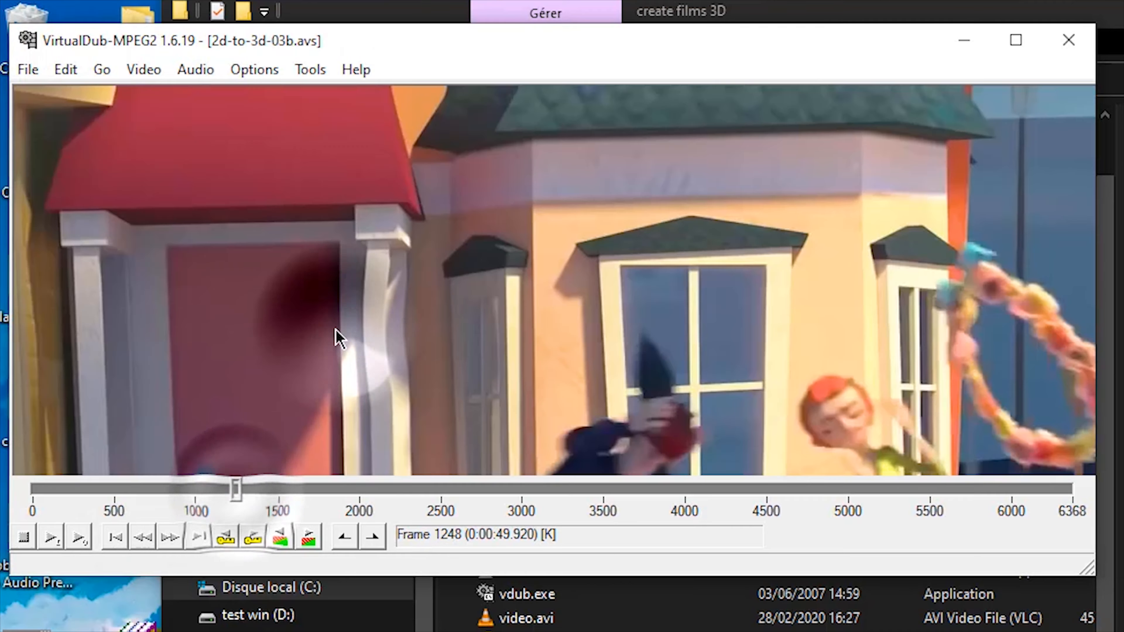
{"action": "right_click", "coordinate": [338, 334]}
{"action": "left_click", "coordinate": [400, 398]}
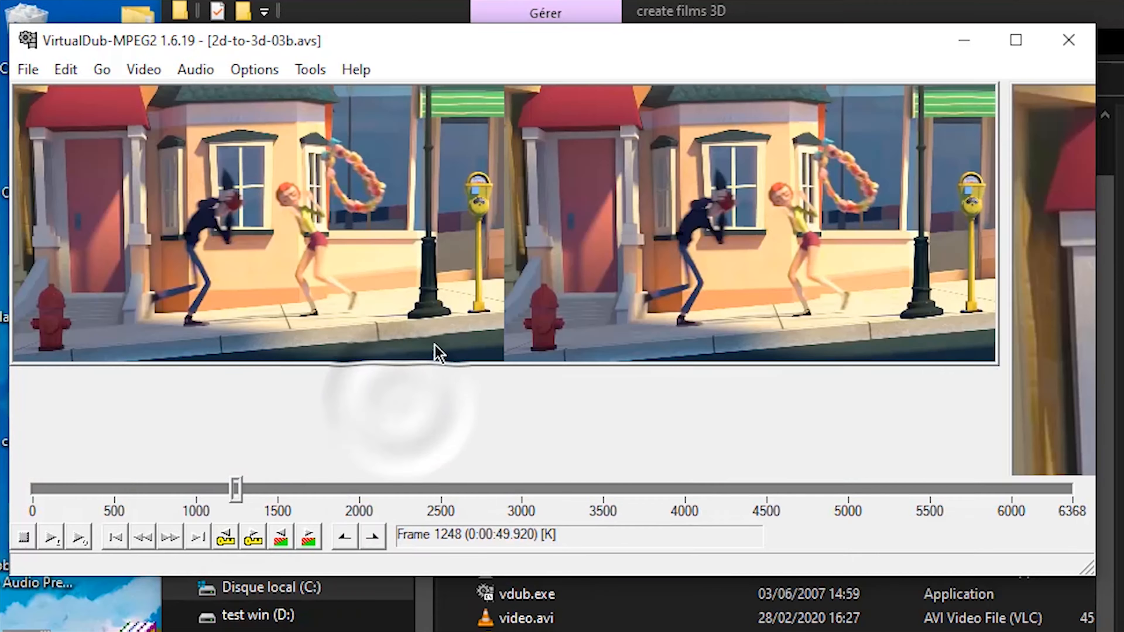
{"action": "right_click", "coordinate": [469, 362]}
{"action": "left_click", "coordinate": [513, 404]}
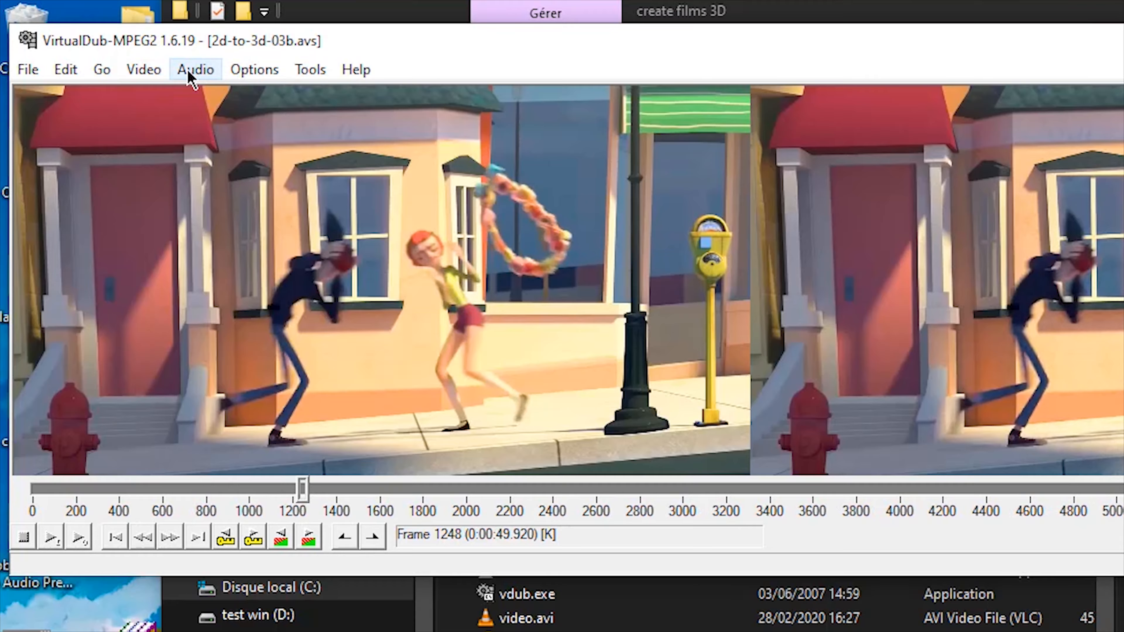
Choose Xvid MPEG-4 Codec as the video compression and open its configuration.
{"action": "left_click", "coordinate": [156, 72]}
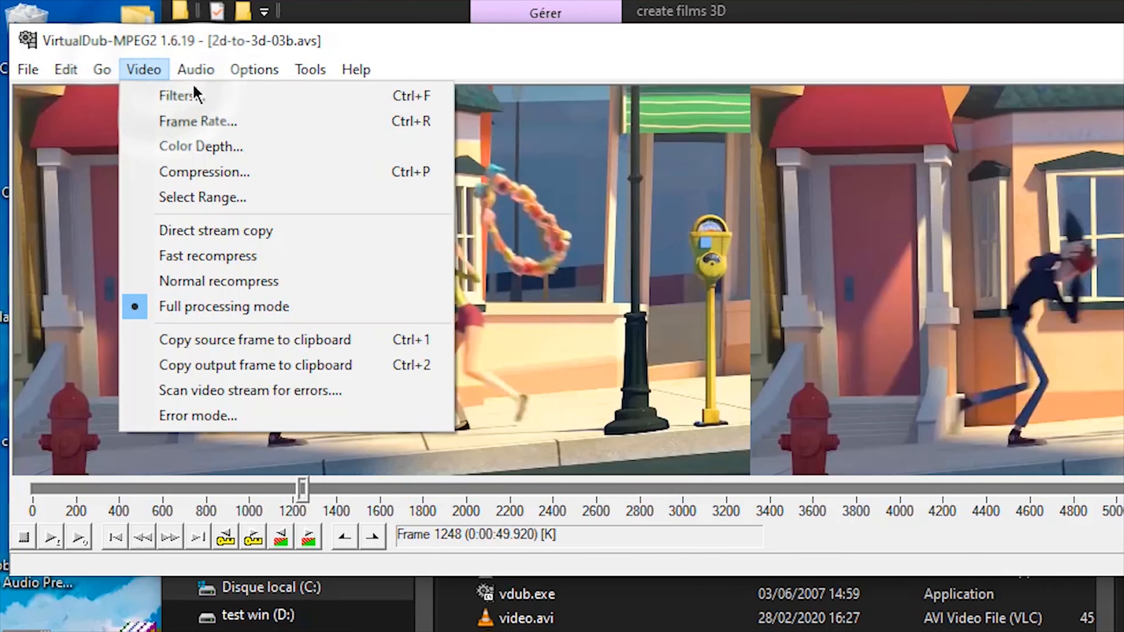
{"action": "left_click", "coordinate": [176, 171]}
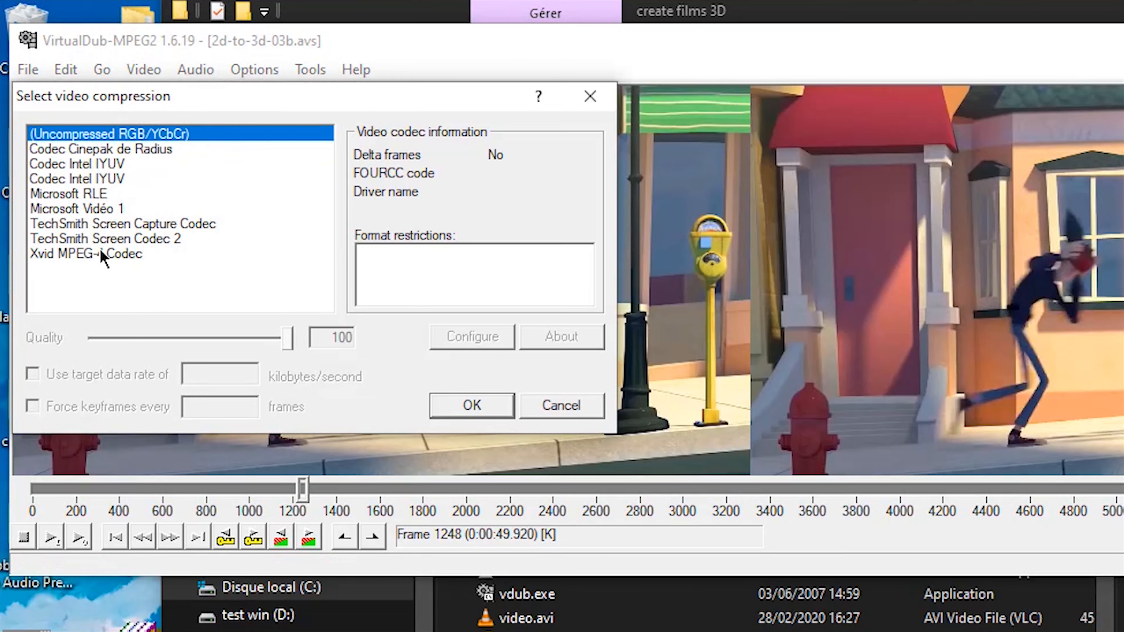
{"action": "left_click", "coordinate": [101, 255]}
{"action": "left_click", "coordinate": [478, 336]}
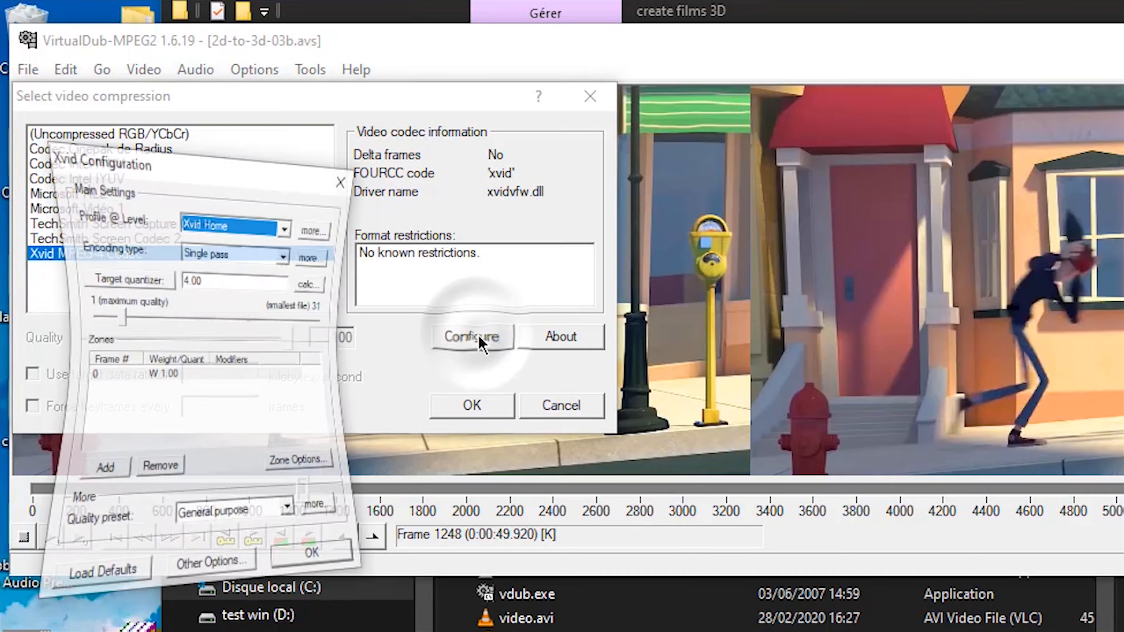
Set the Xvid profile level to MPEG4 SP @ L5.
{"action": "left_click", "coordinate": [253, 190]}
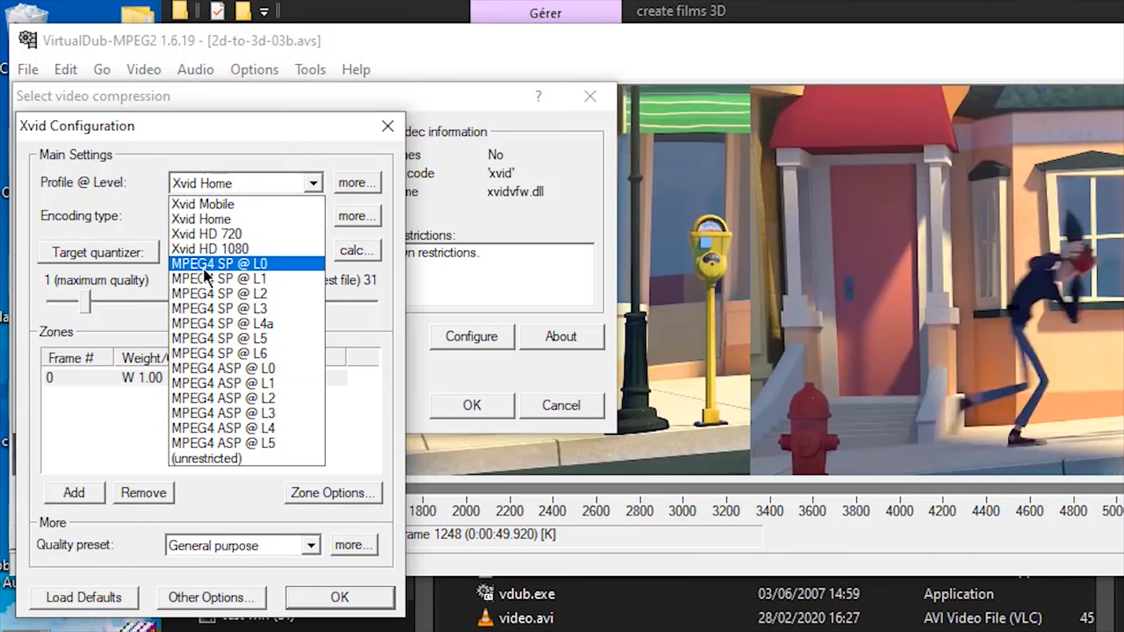
{"action": "left_click", "coordinate": [249, 250]}
{"action": "left_click", "coordinate": [283, 184]}
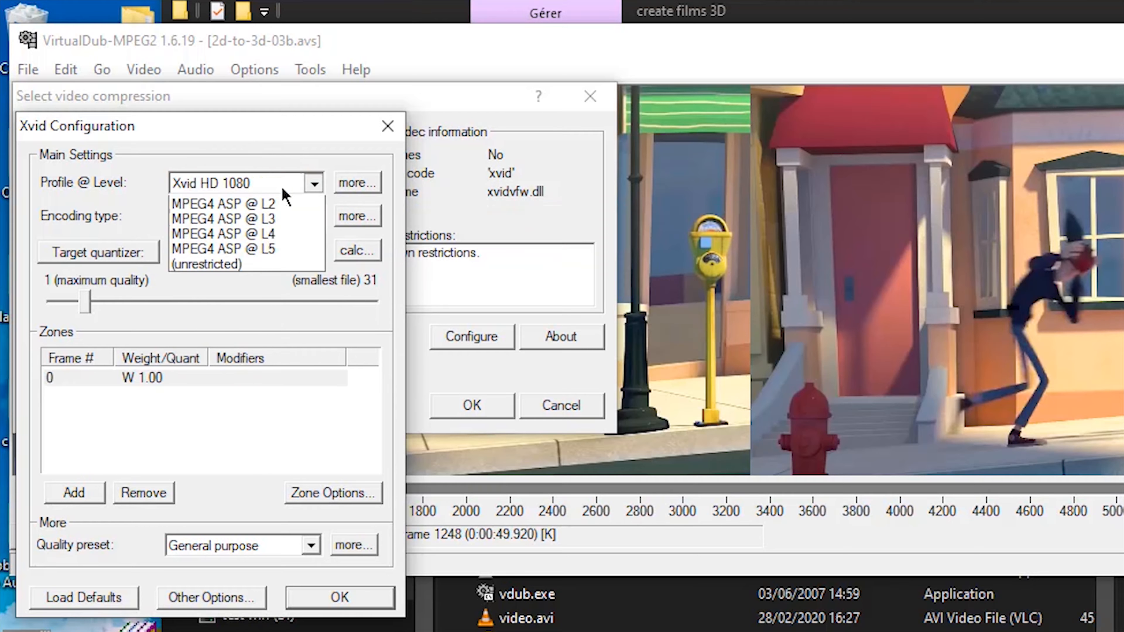
{"action": "left_click", "coordinate": [248, 344]}
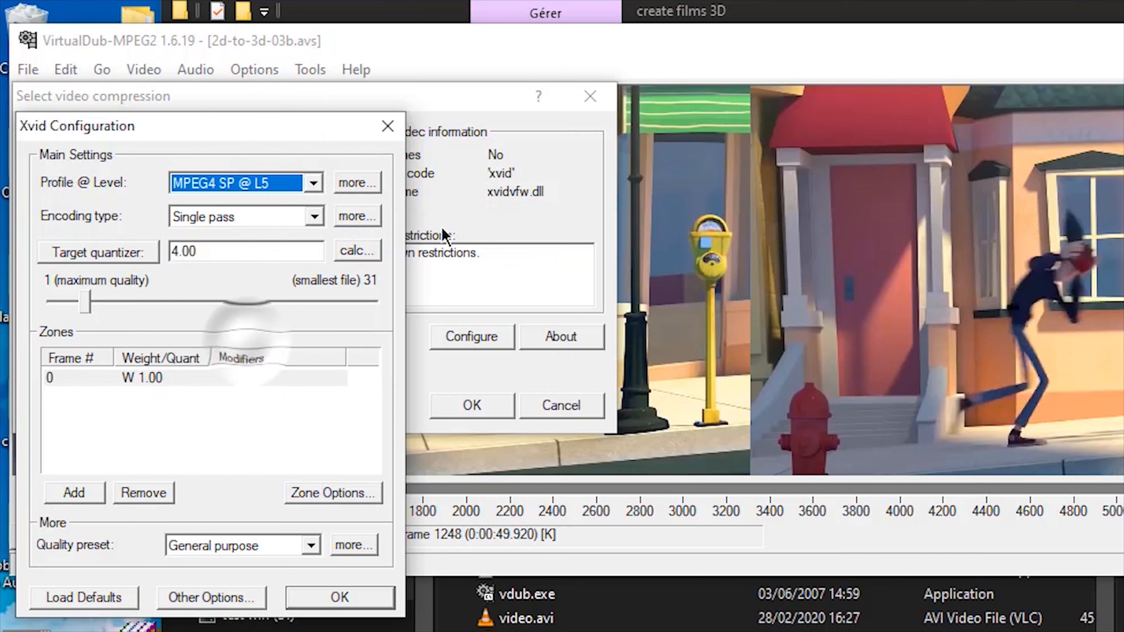
Set the Xvid encoding type to Twopass - 1st pass and turn off Discard first pass.
{"action": "left_click", "coordinate": [279, 217]}
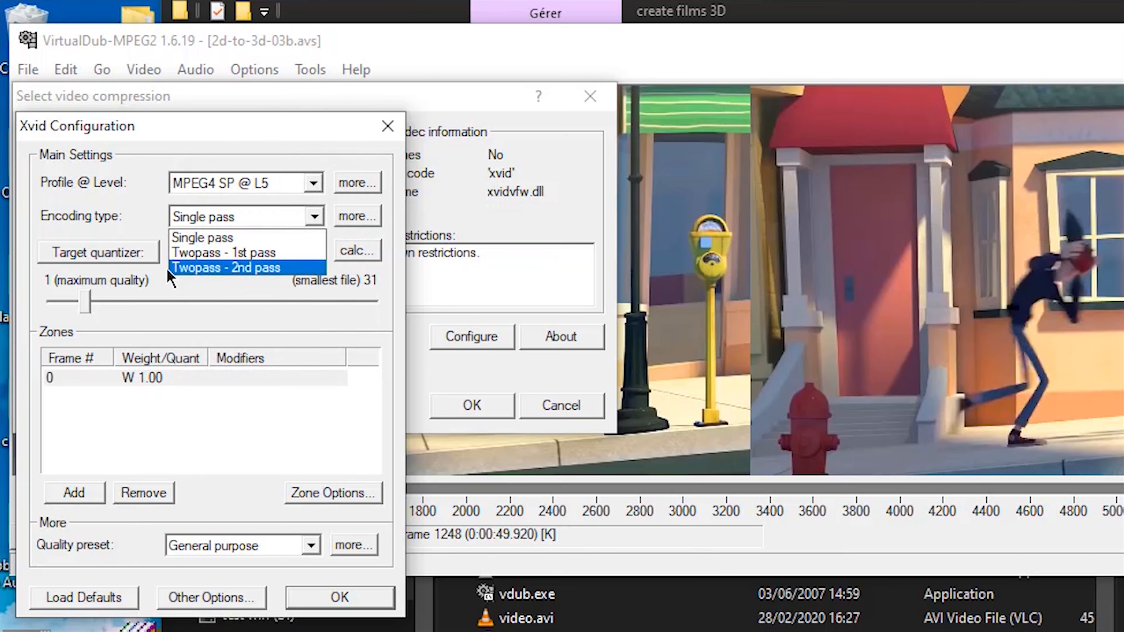
{"action": "left_click", "coordinate": [259, 253]}
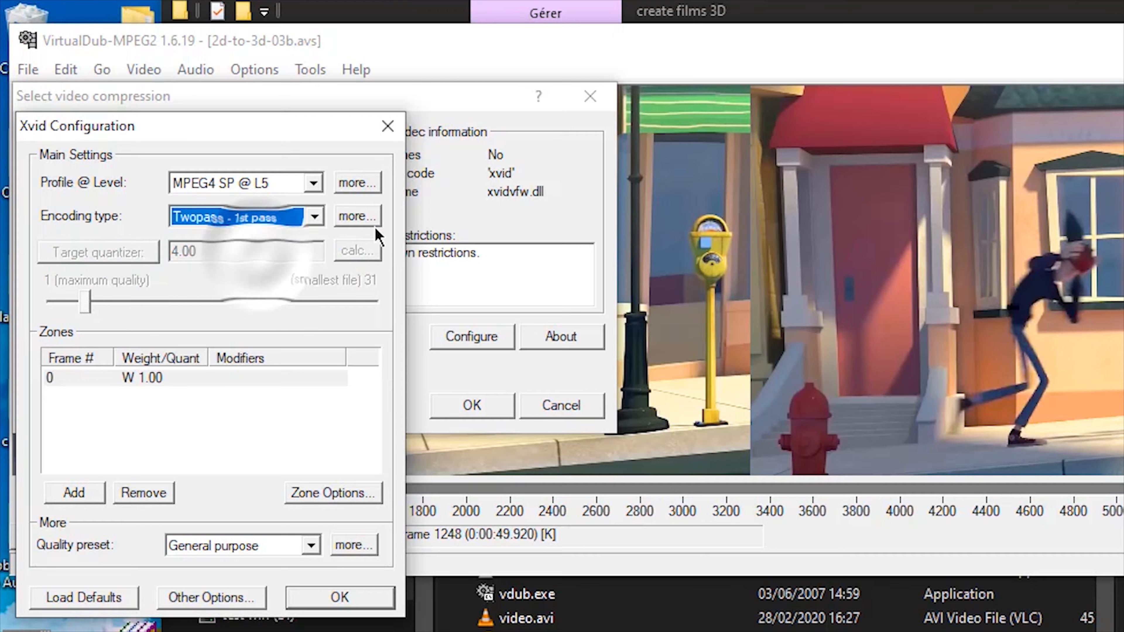
{"action": "left_click", "coordinate": [367, 216]}
{"action": "left_click", "coordinate": [314, 278]}
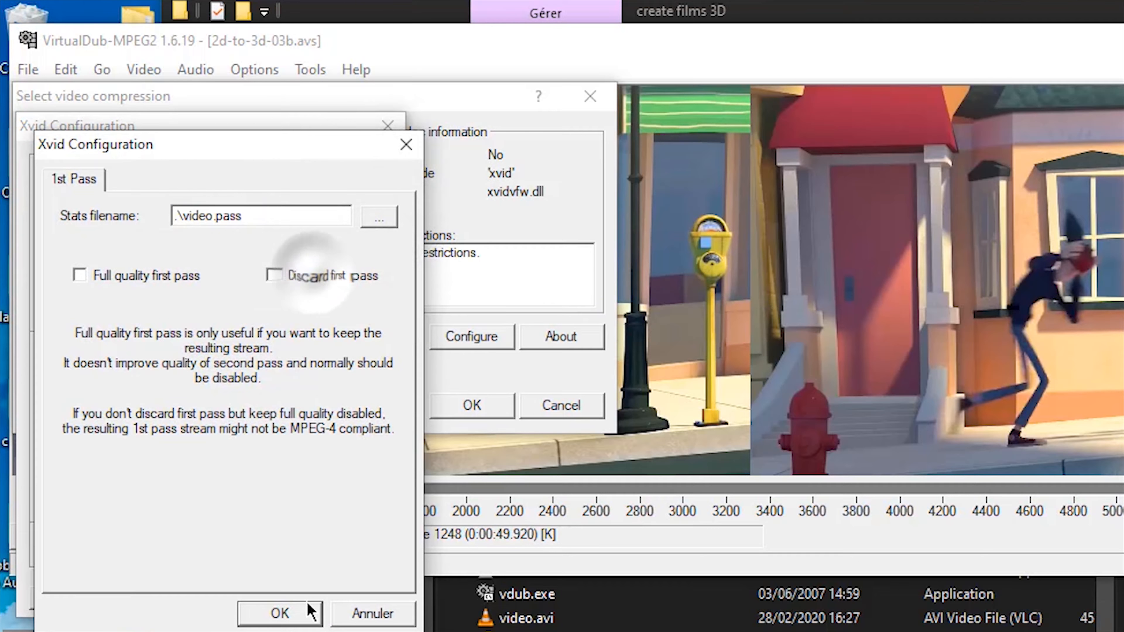
{"action": "left_click", "coordinate": [280, 614]}
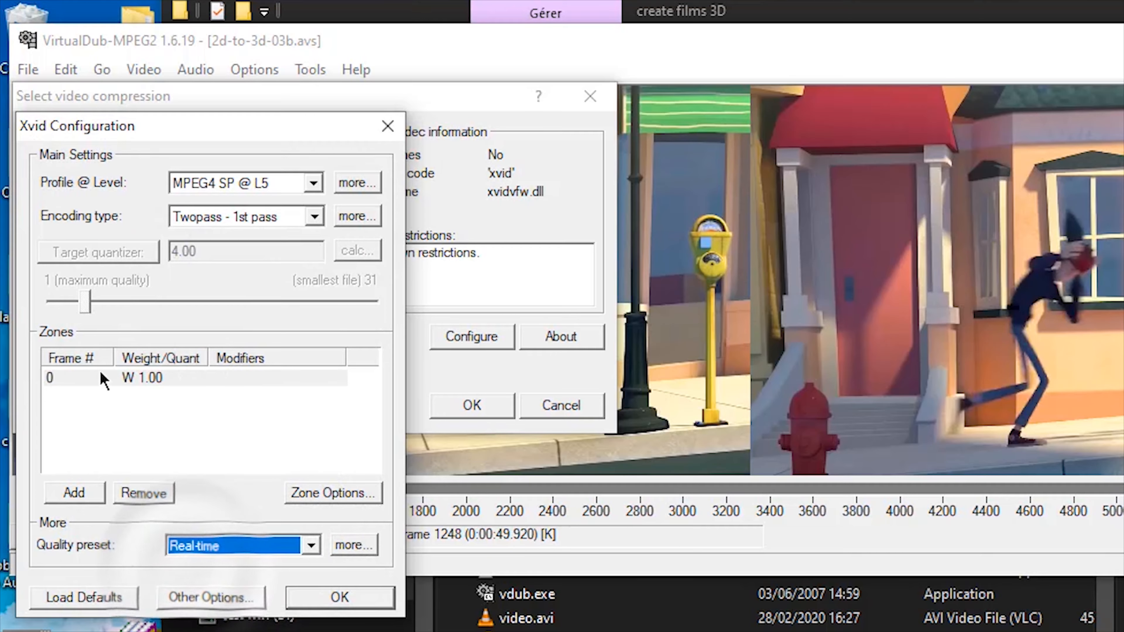
Use the Real-time quality preset for Xvid and accept the video compression settings.
{"action": "left_click", "coordinate": [341, 597]}
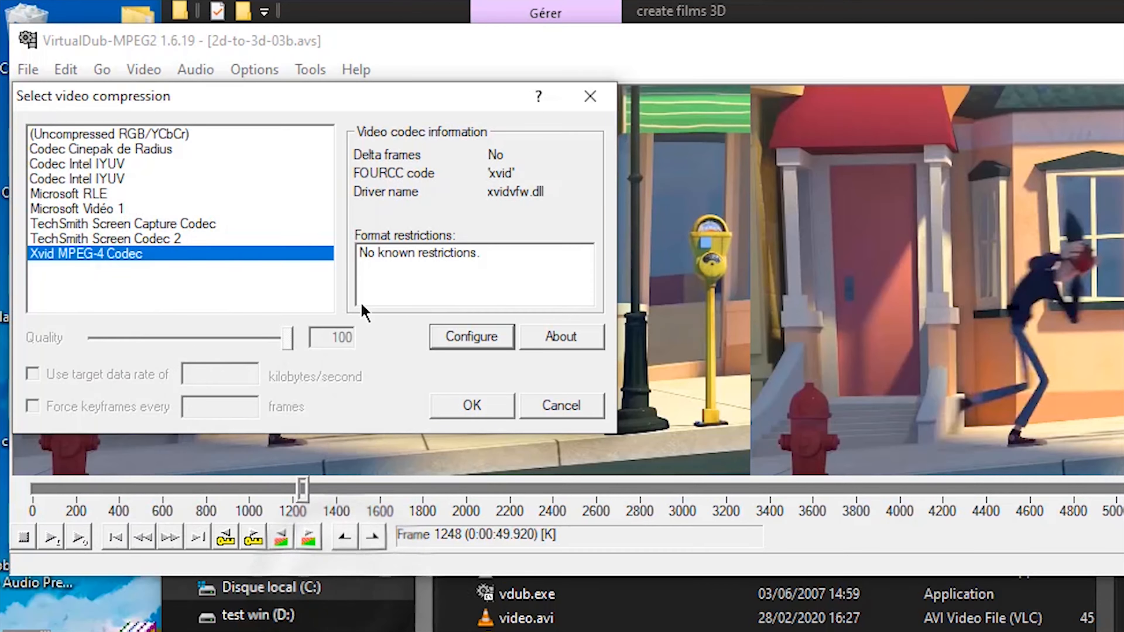
{"action": "left_click", "coordinate": [490, 410]}
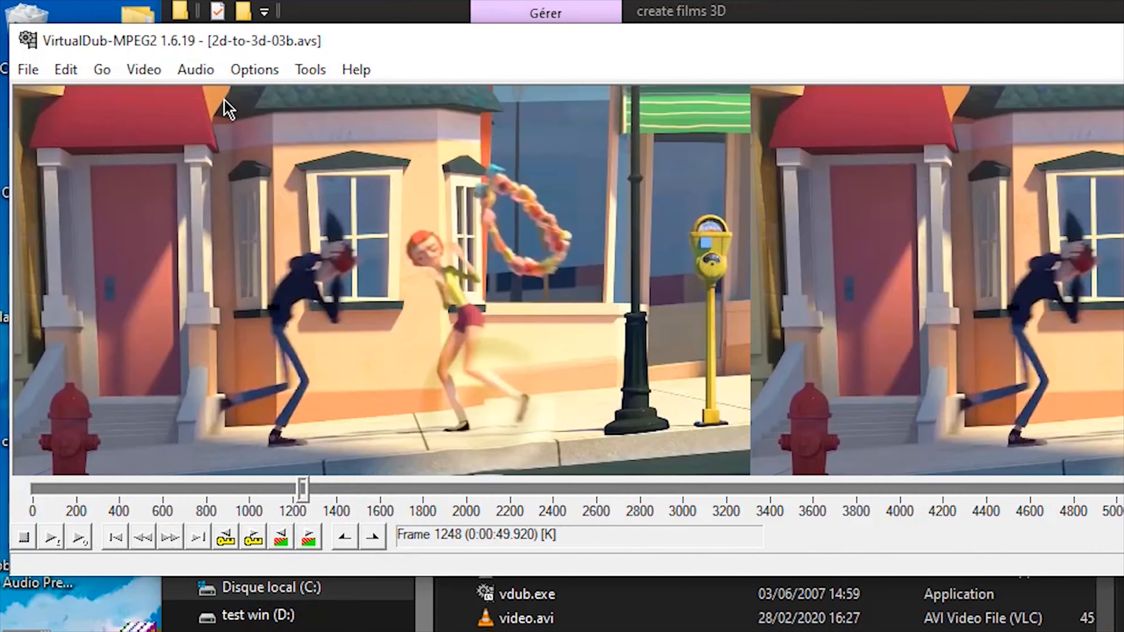
Set the audio to Full processing mode.
{"action": "left_click", "coordinate": [186, 71]}
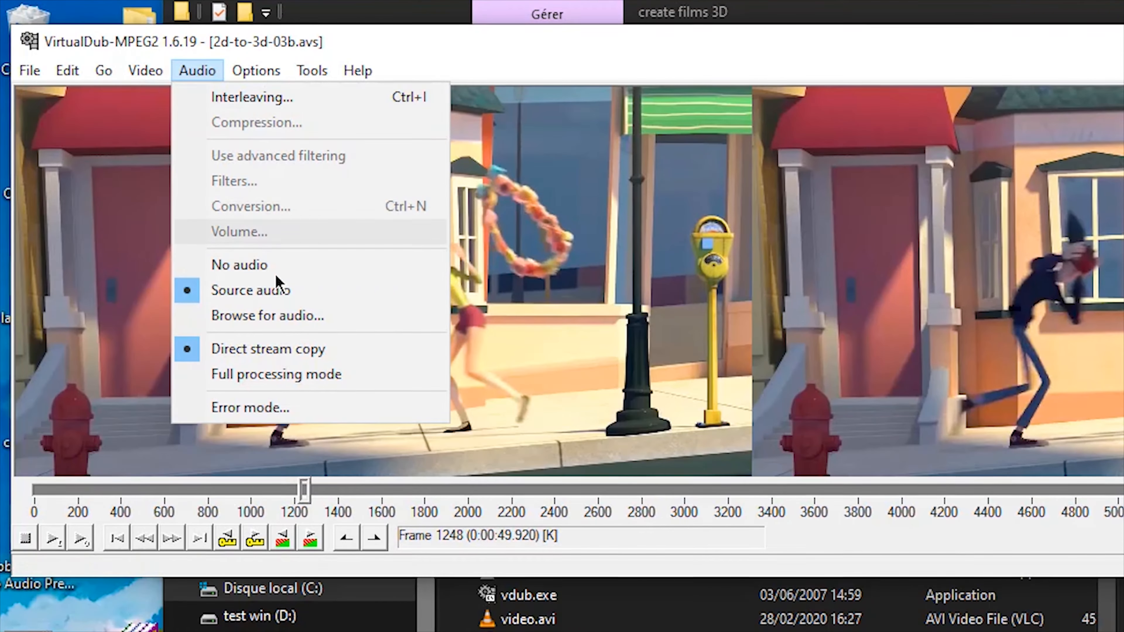
{"action": "left_click", "coordinate": [246, 377]}
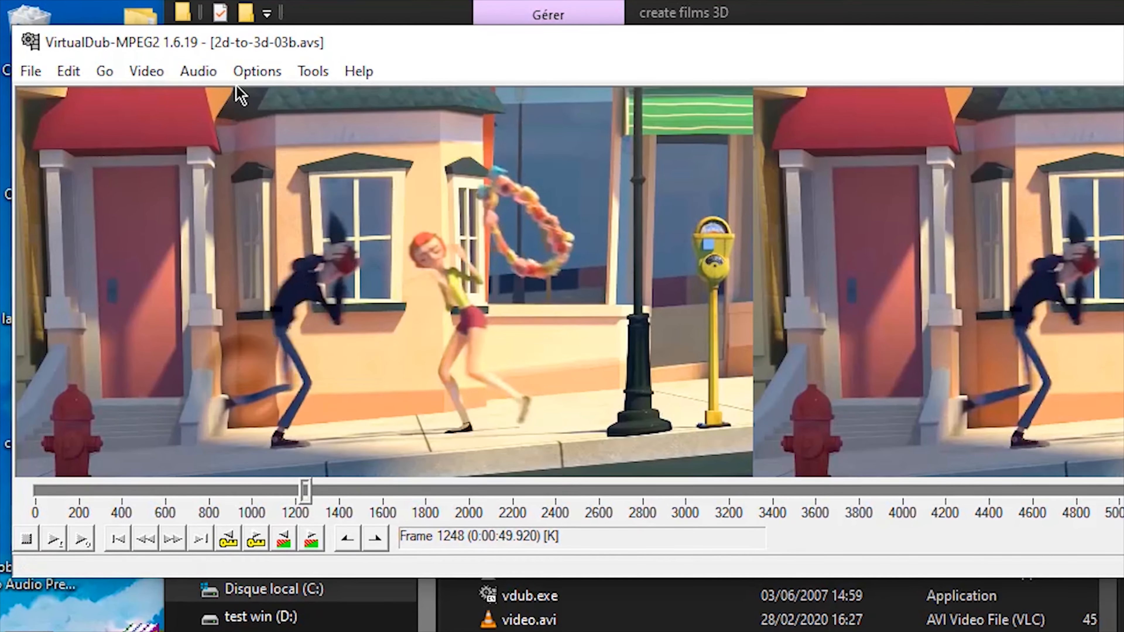
Examine the Lame MP3 and MPEG Layer-3 formats available for audio compression without applying one.
{"action": "left_click", "coordinate": [198, 71]}
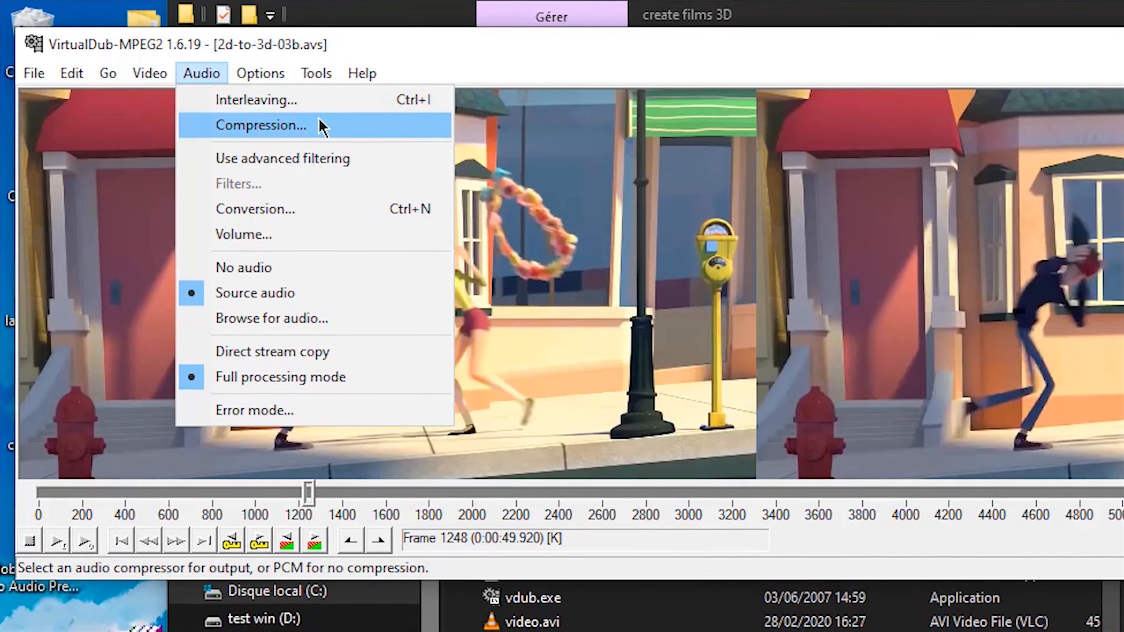
{"action": "left_click", "coordinate": [319, 128]}
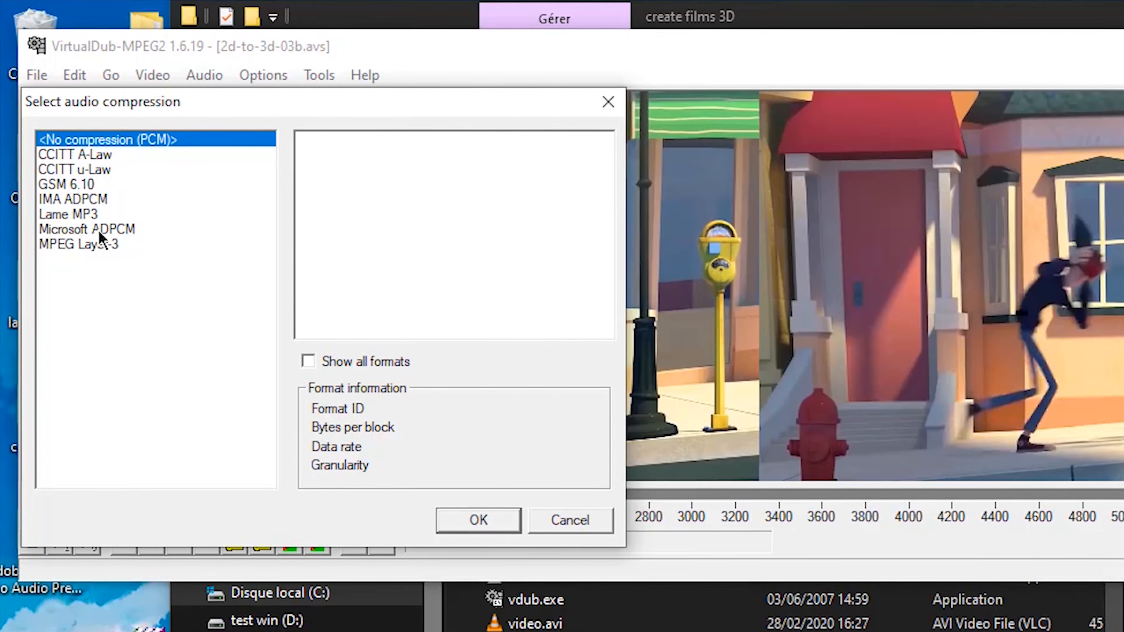
{"action": "left_click", "coordinate": [84, 215]}
{"action": "left_click", "coordinate": [107, 245]}
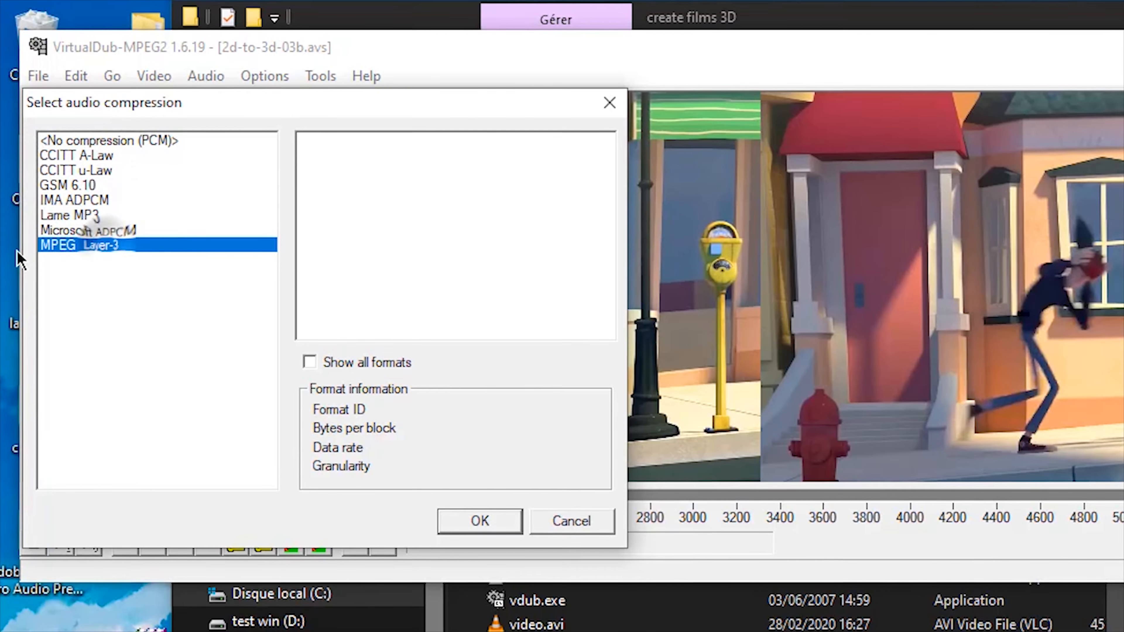
{"action": "left_click", "coordinate": [87, 216]}
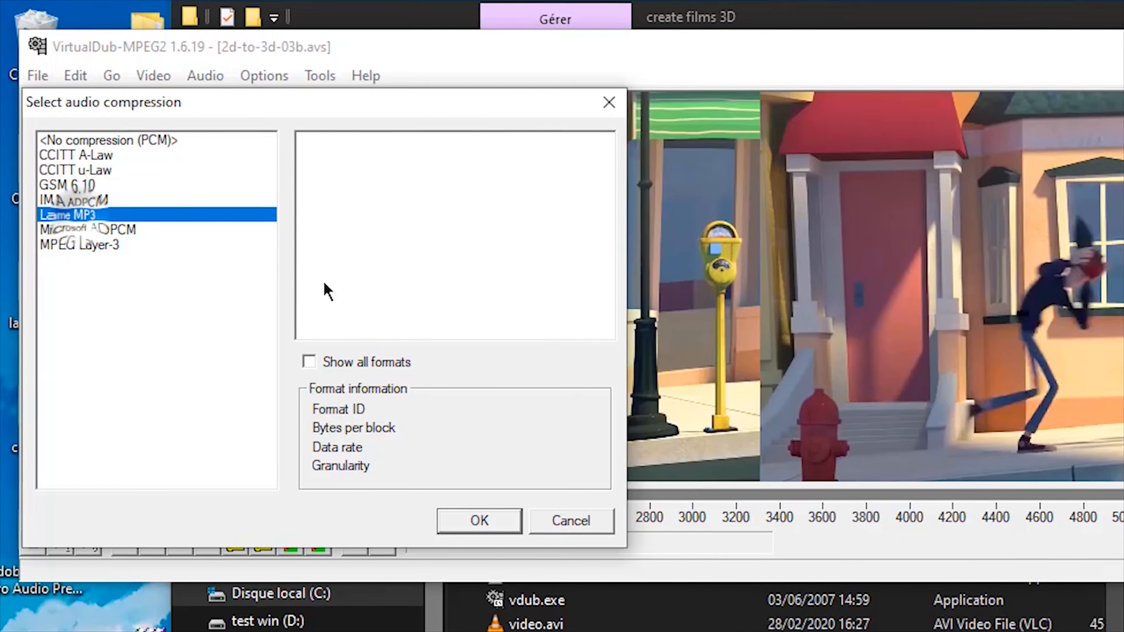
{"action": "left_click", "coordinate": [307, 362]}
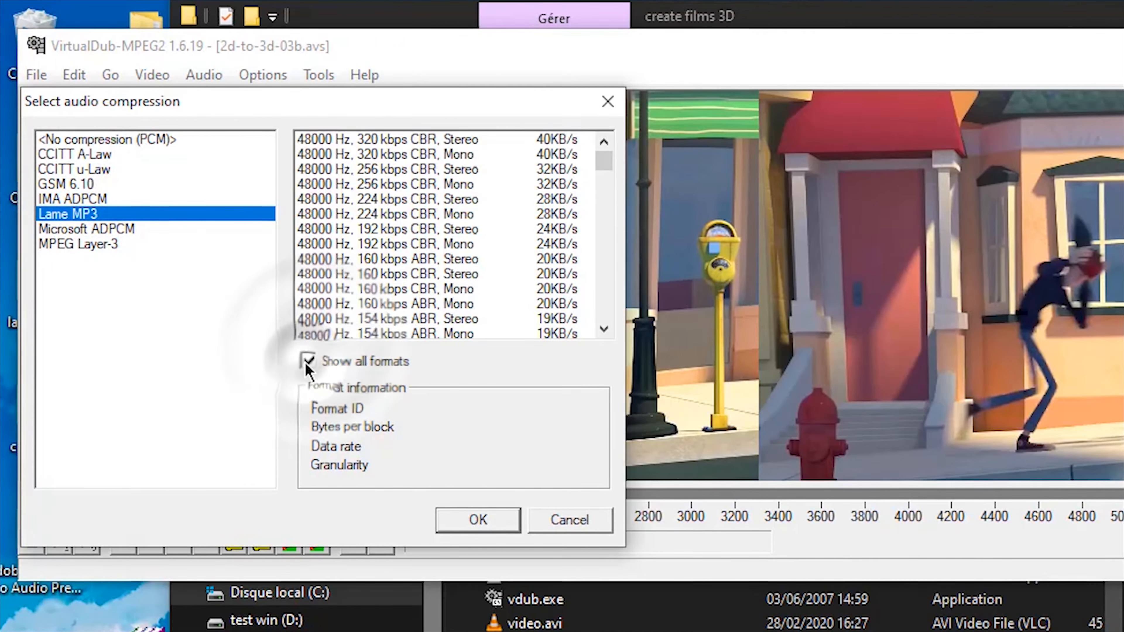
{"action": "left_click", "coordinate": [307, 360]}
{"action": "left_click", "coordinate": [82, 244]}
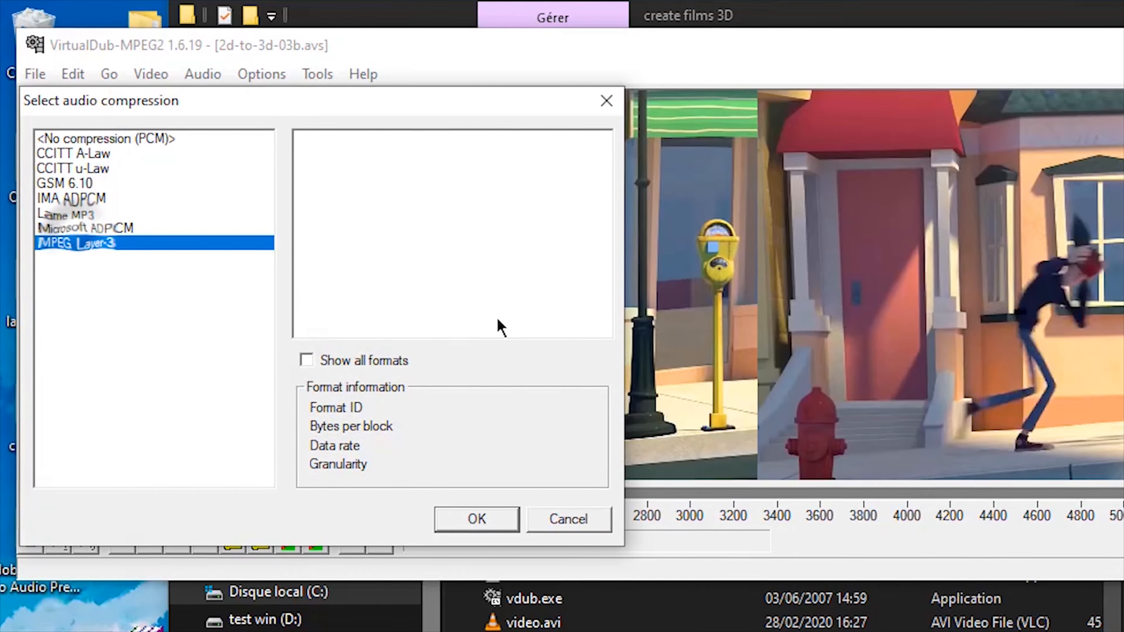
{"action": "left_click", "coordinate": [553, 526]}
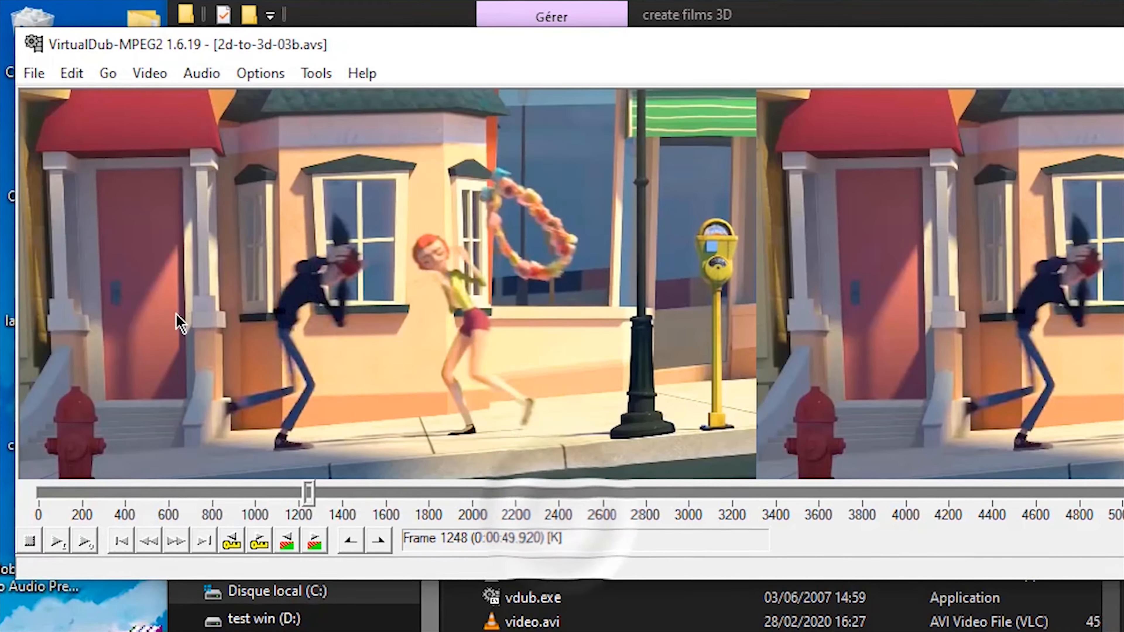
Save the 3D film as an AVI file named tuto in the 3D folder on the C: drive.
{"action": "left_click", "coordinate": [34, 73]}
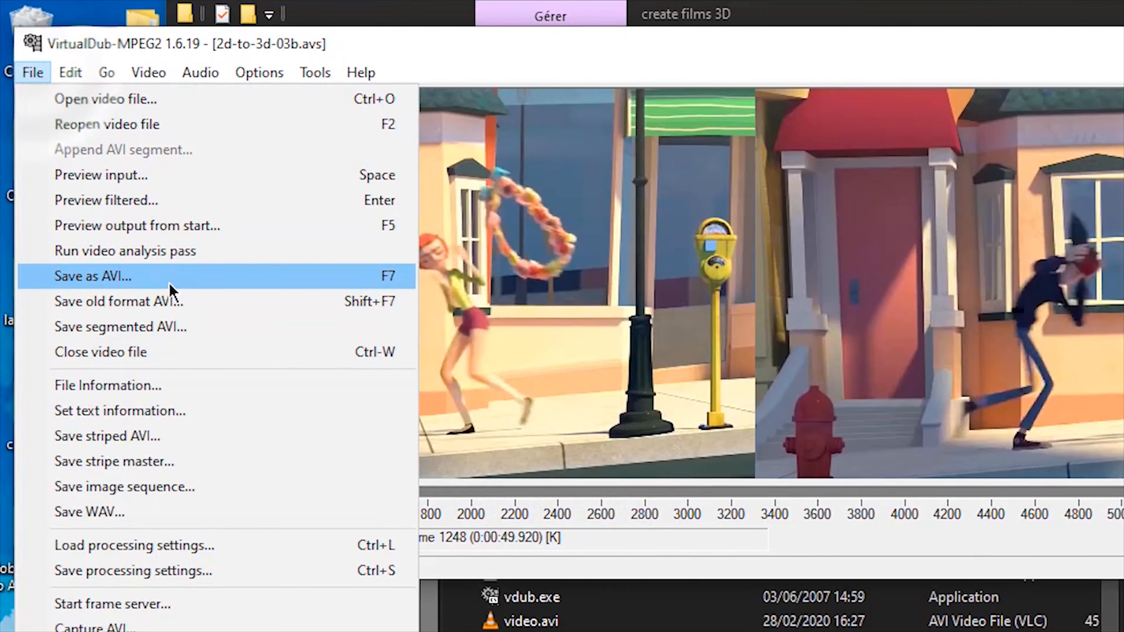
{"action": "left_click", "coordinate": [146, 276]}
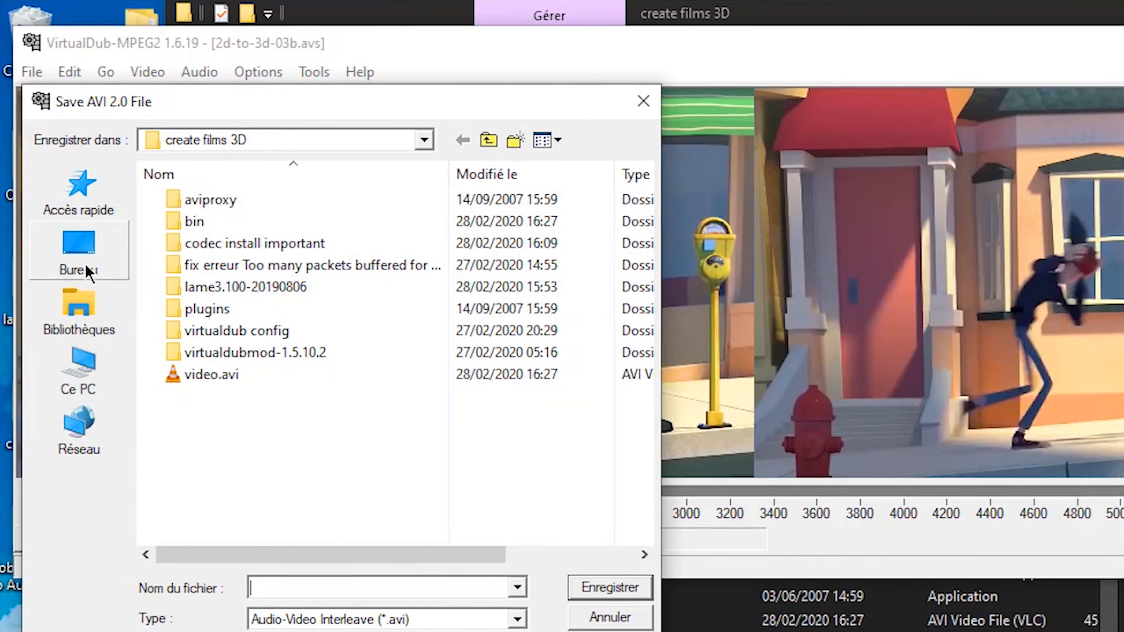
{"action": "left_click", "coordinate": [106, 373]}
{"action": "scroll", "coordinate": [354, 478], "scroll_direction": "down", "scroll_amount": 5}
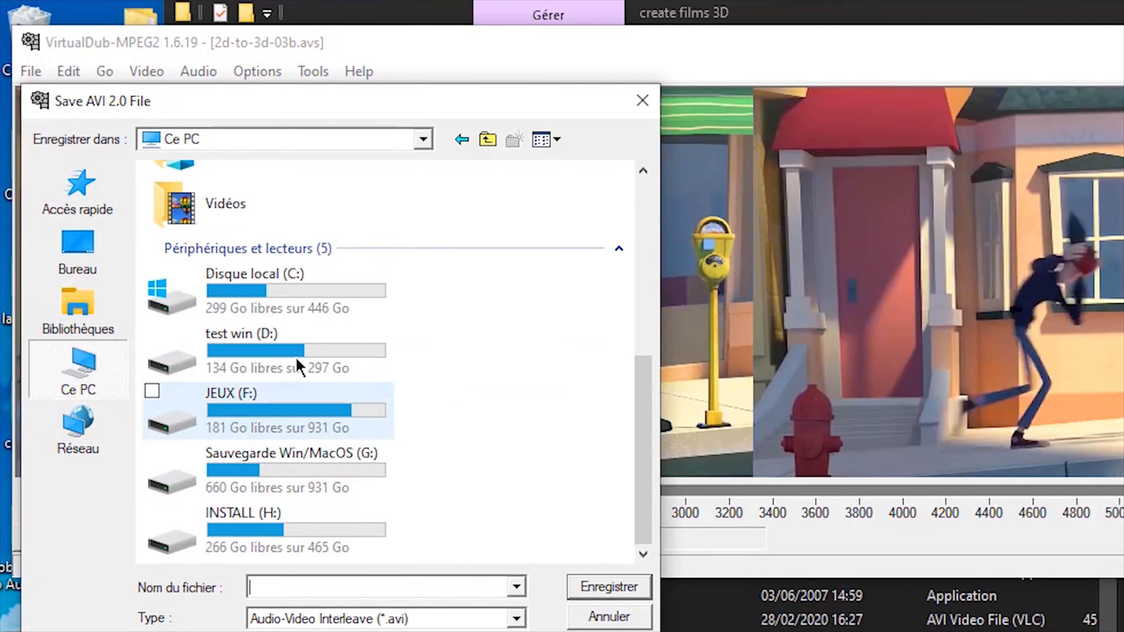
{"action": "double_click", "coordinate": [330, 312]}
{"action": "double_click", "coordinate": [194, 193]}
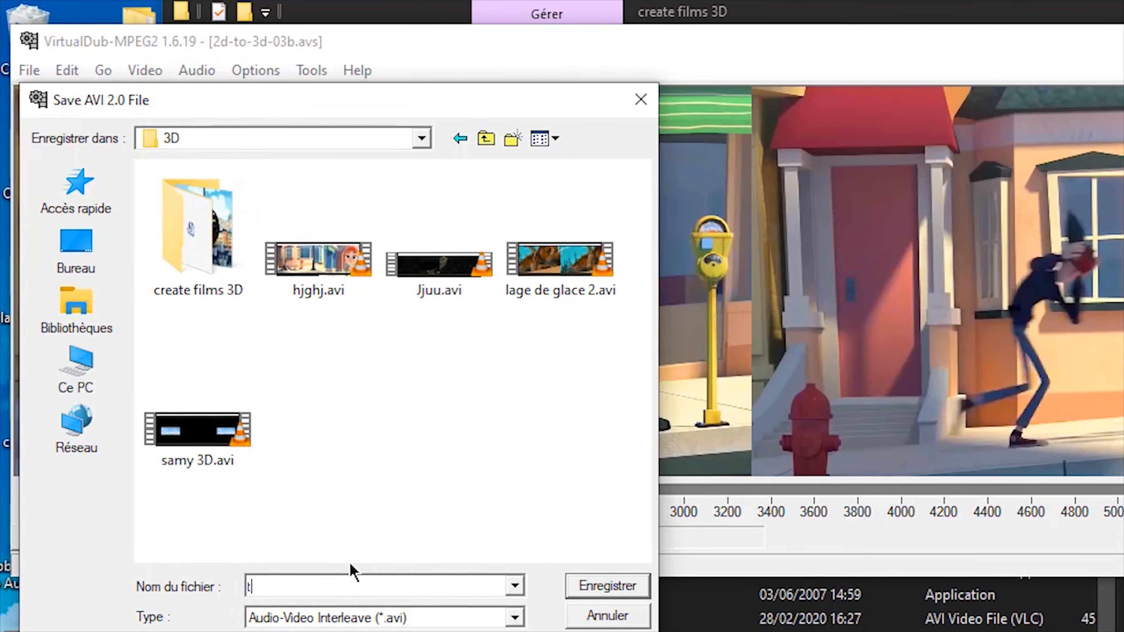
{"action": "key", "text": "Return"}
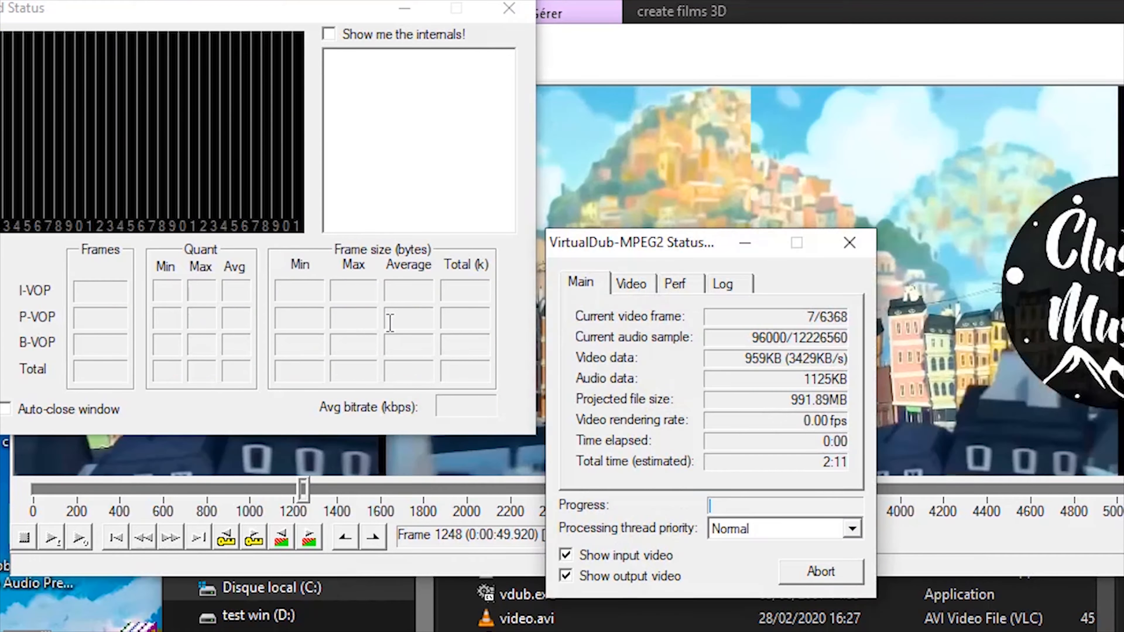
Set the processing thread priority to Highest and clear the Xvid and encoding status windows away from the video preview.
{"action": "left_click", "coordinate": [748, 529]}
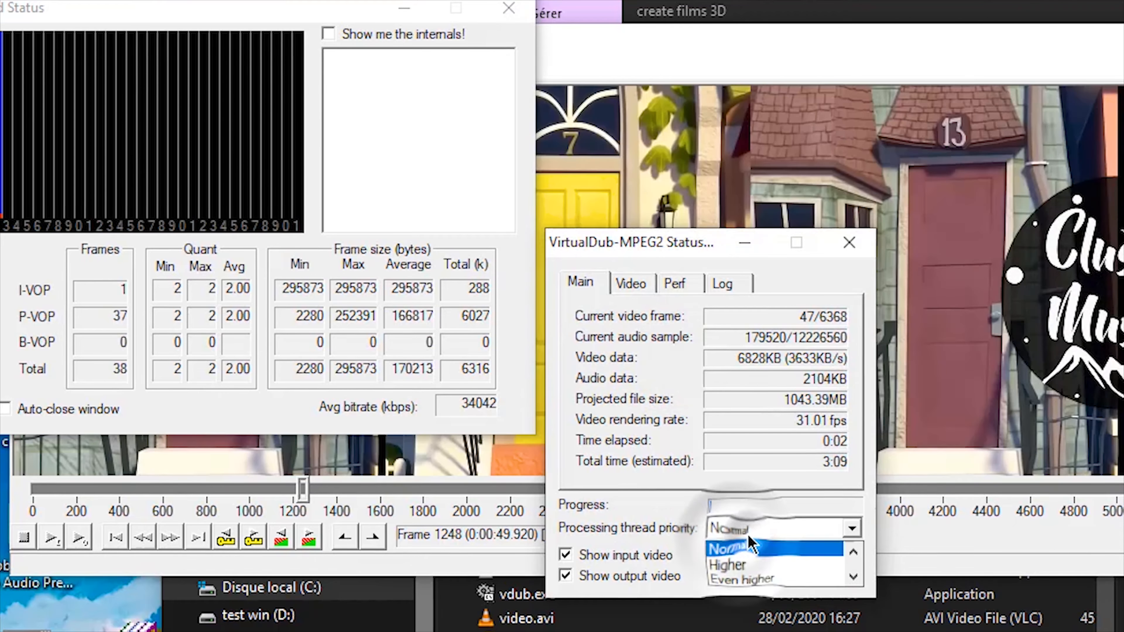
{"action": "scroll", "coordinate": [761, 579], "scroll_direction": "down", "scroll_amount": 1}
{"action": "left_click", "coordinate": [752, 580]}
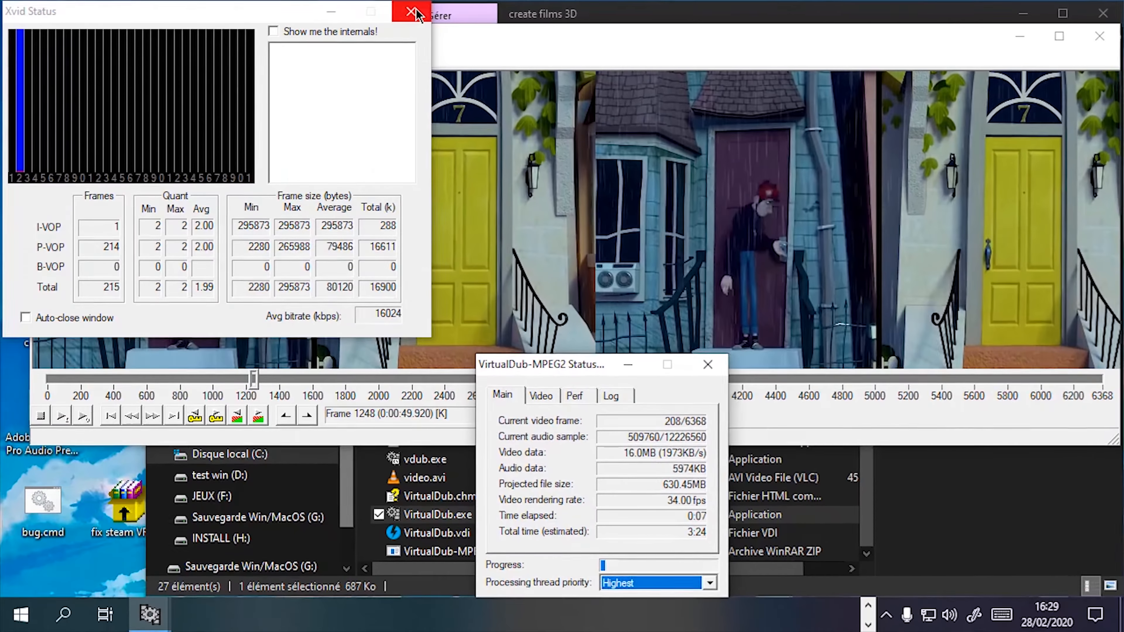
{"action": "left_click", "coordinate": [421, 11]}
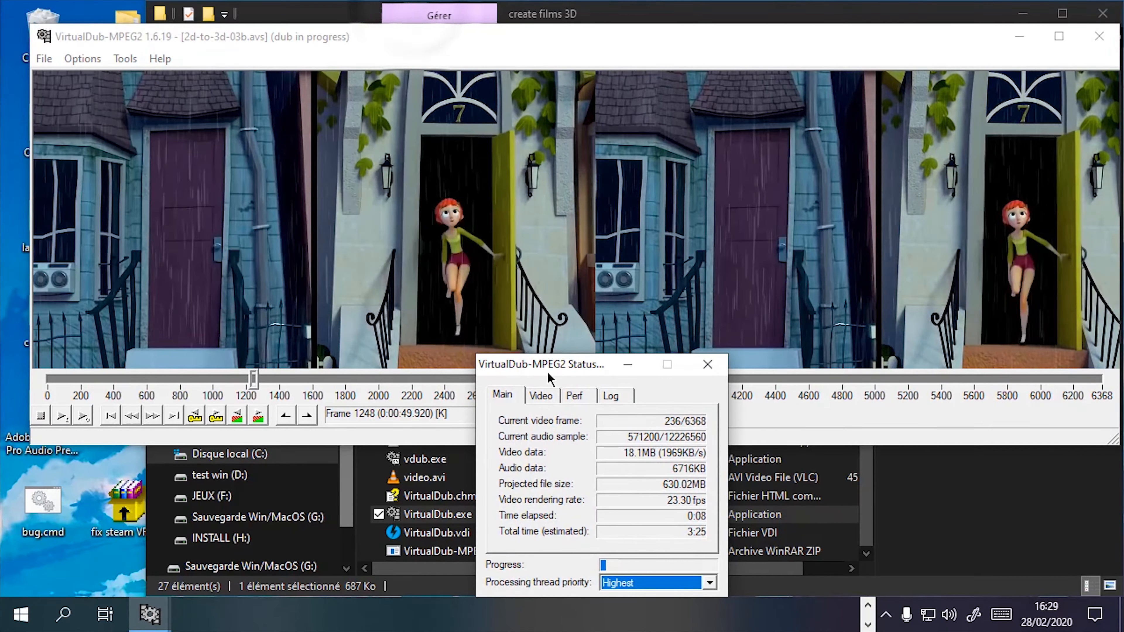
{"action": "left_click_drag", "start_coordinate": [507, 376], "coordinate": [49, 406]}
Examine the side-by-side 3D picture at several preview zoom levels while the film encodes.
{"action": "right_click", "coordinate": [343, 171]}
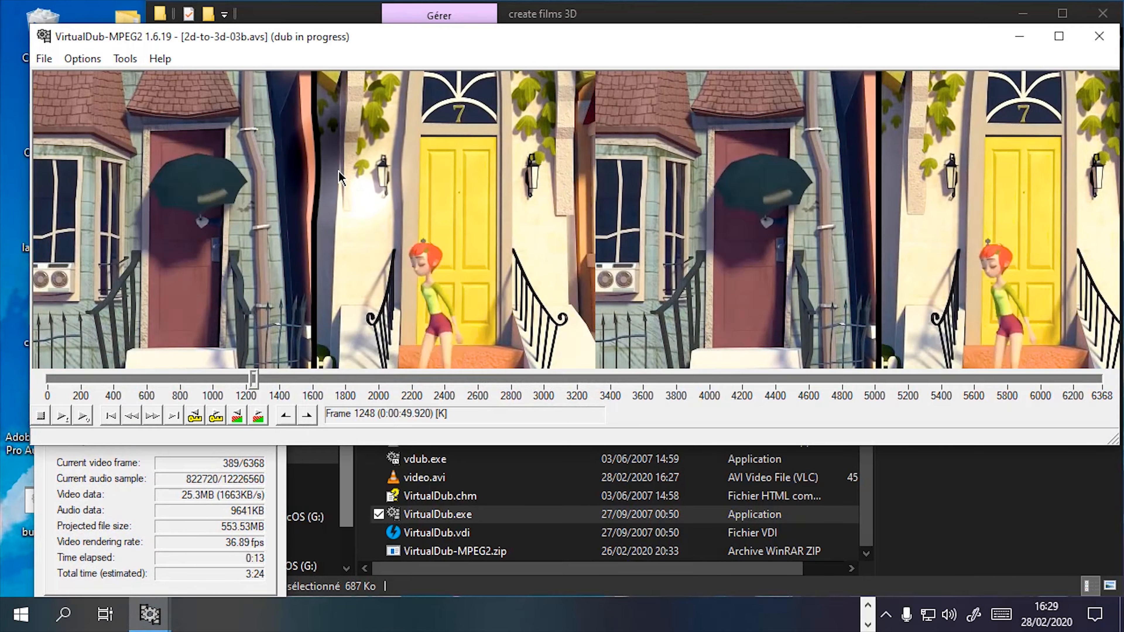
{"action": "left_click", "coordinate": [390, 220]}
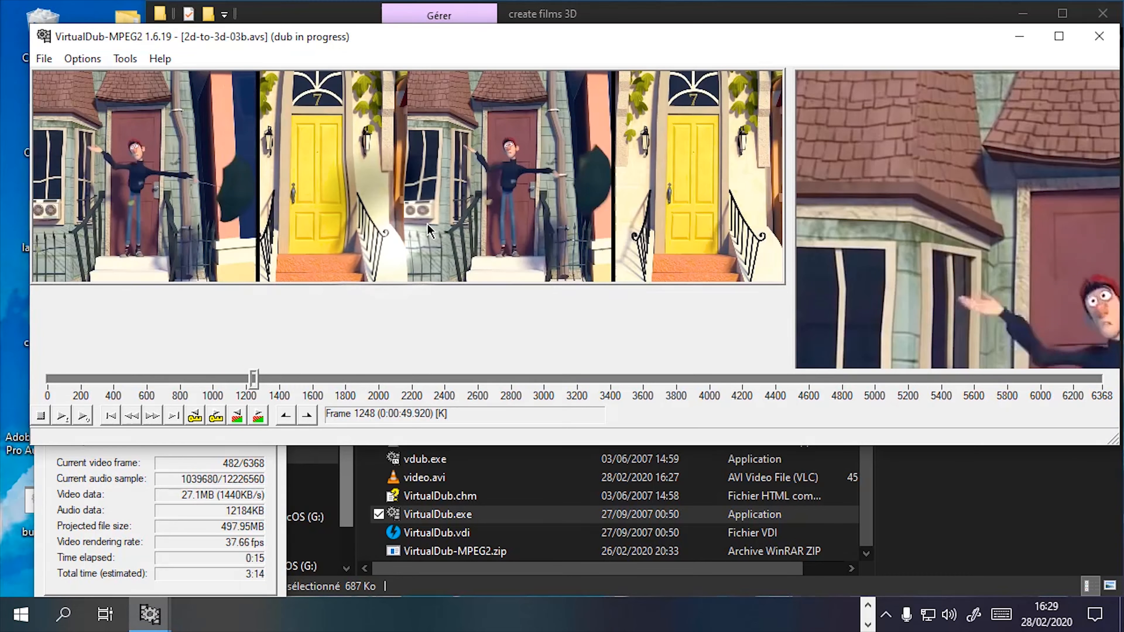
{"action": "right_click", "coordinate": [385, 212]}
{"action": "left_click", "coordinate": [440, 246]}
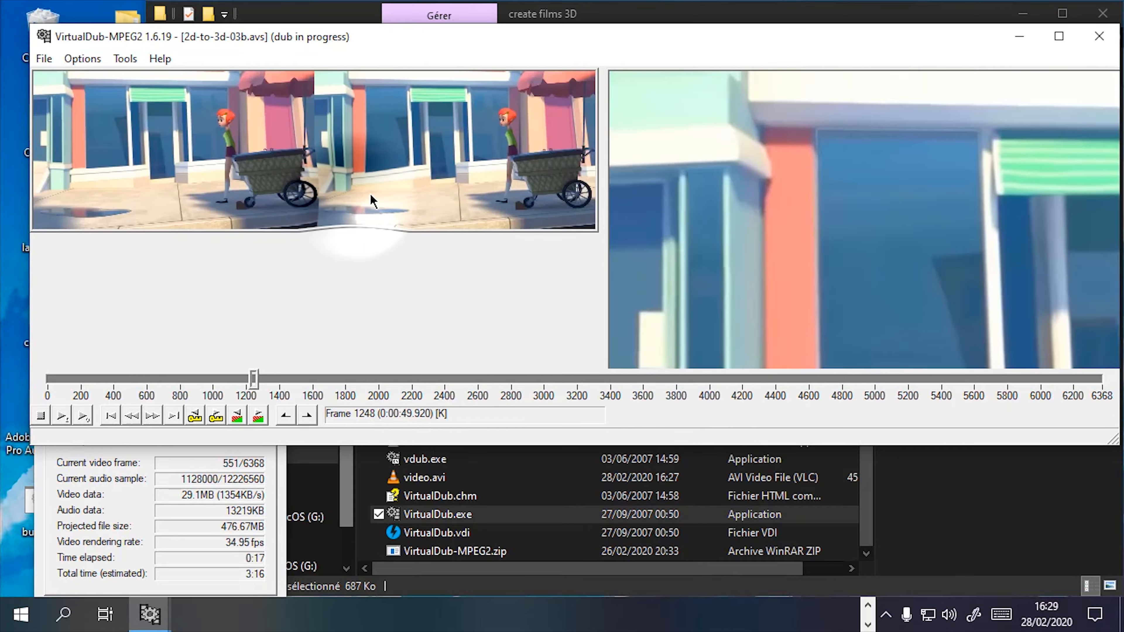
{"action": "right_click", "coordinate": [356, 197]}
{"action": "left_click", "coordinate": [422, 281]}
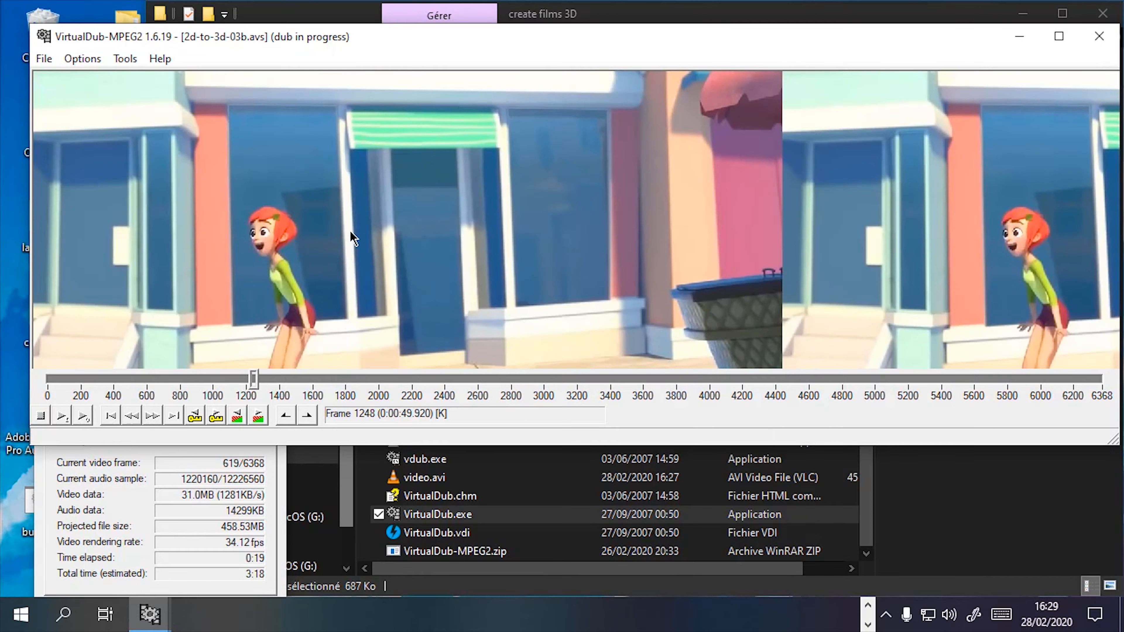
{"action": "right_click", "coordinate": [350, 231]}
{"action": "left_click", "coordinate": [407, 298]}
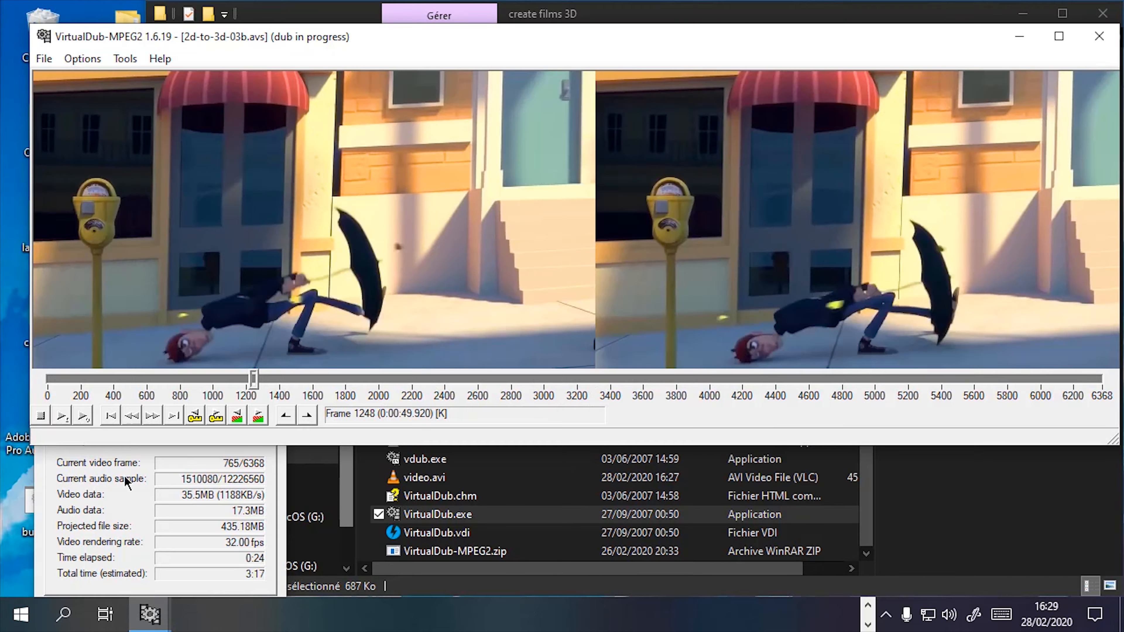
Bring the encoding status window back into view until the job finishes, and minimize VirtualDub.
{"action": "left_click", "coordinate": [125, 476]}
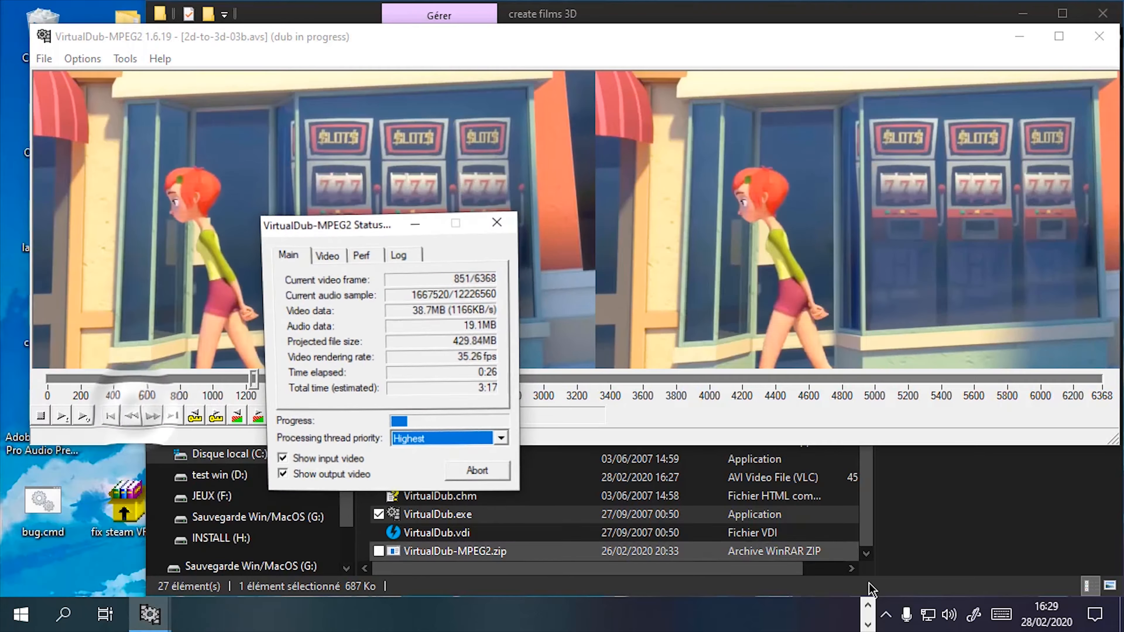
{"action": "left_click", "coordinate": [1041, 536]}
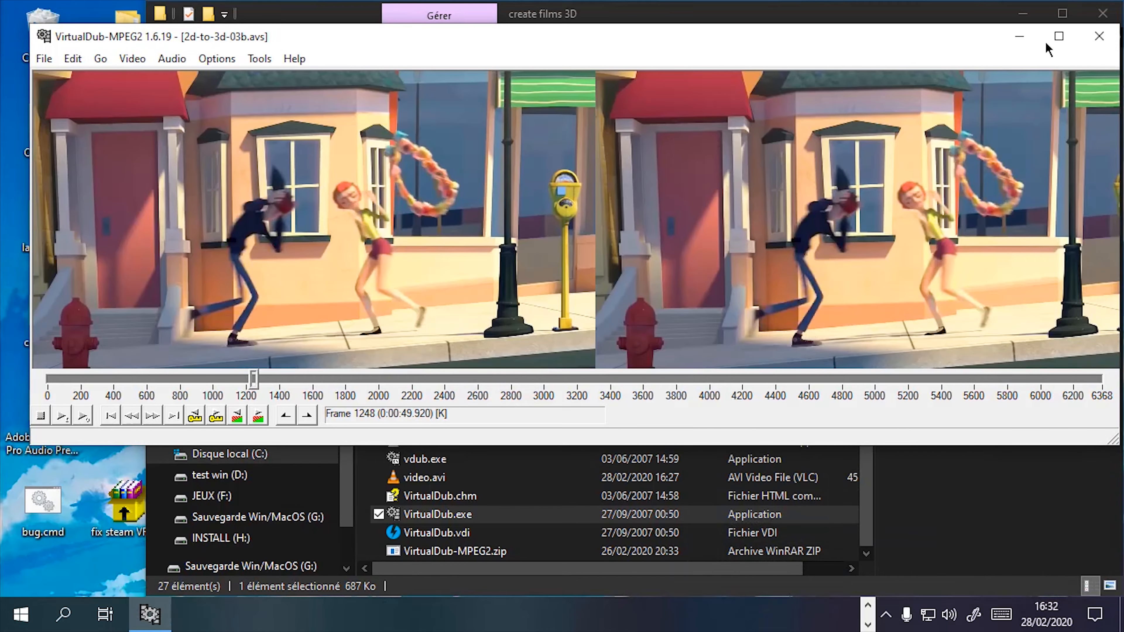
{"action": "left_click", "coordinate": [1019, 38]}
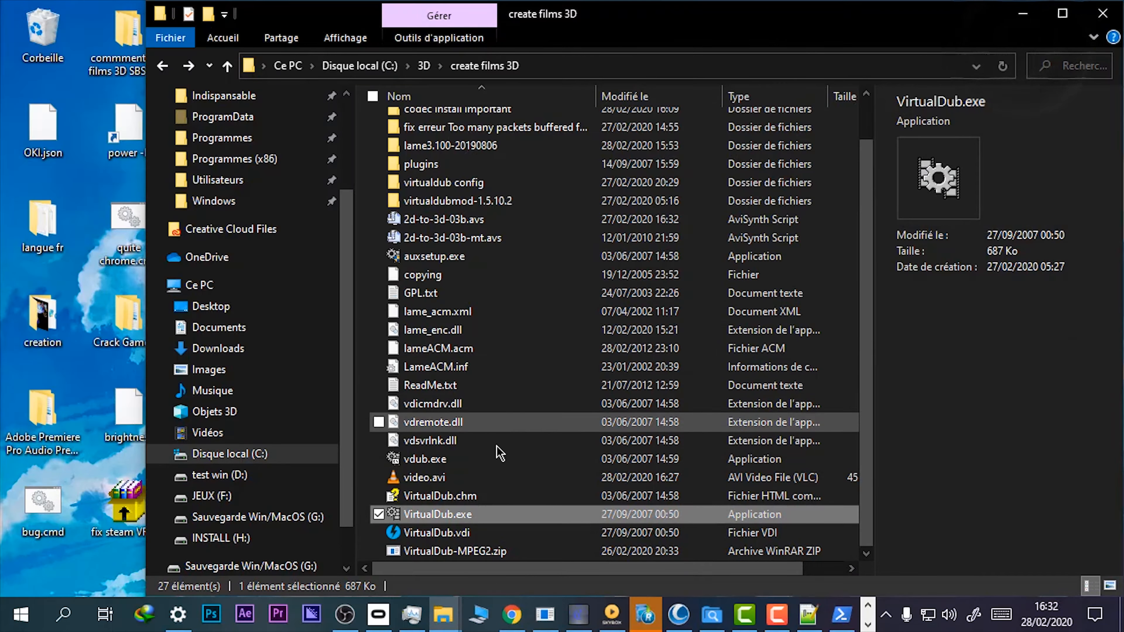
Open tuto.avi from the C: drive's 3D folder in VLC and skip to about 1:40 to check the 3D result.
{"action": "mouse_move", "coordinate": [451, 622]}
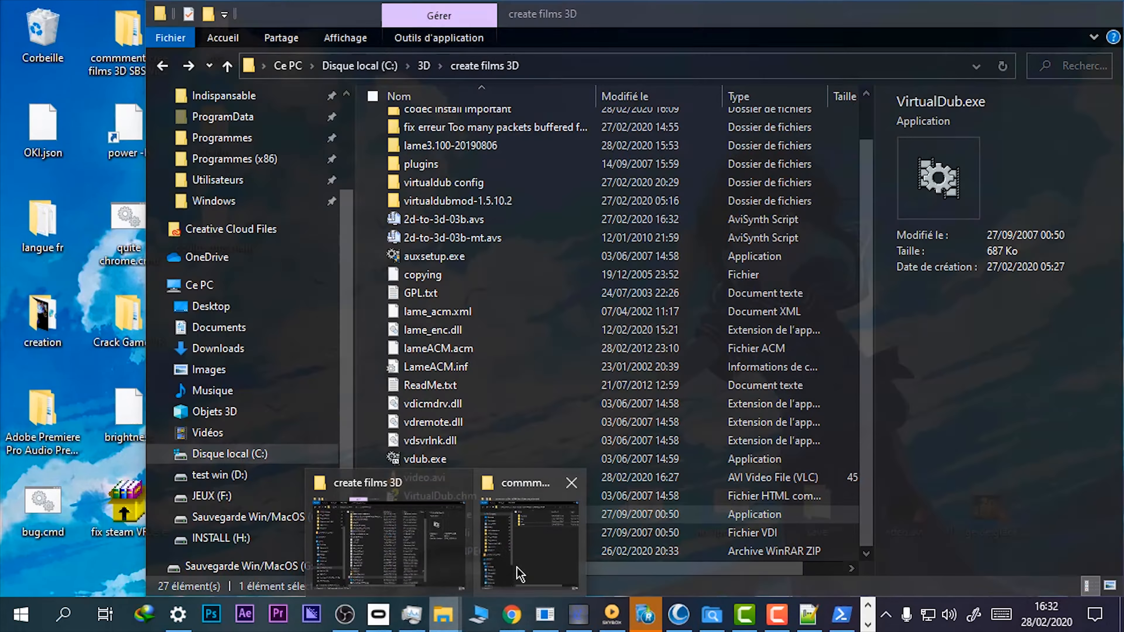
{"action": "left_click", "coordinate": [509, 575]}
{"action": "scroll", "coordinate": [67, 465], "scroll_direction": "down", "scroll_amount": 3}
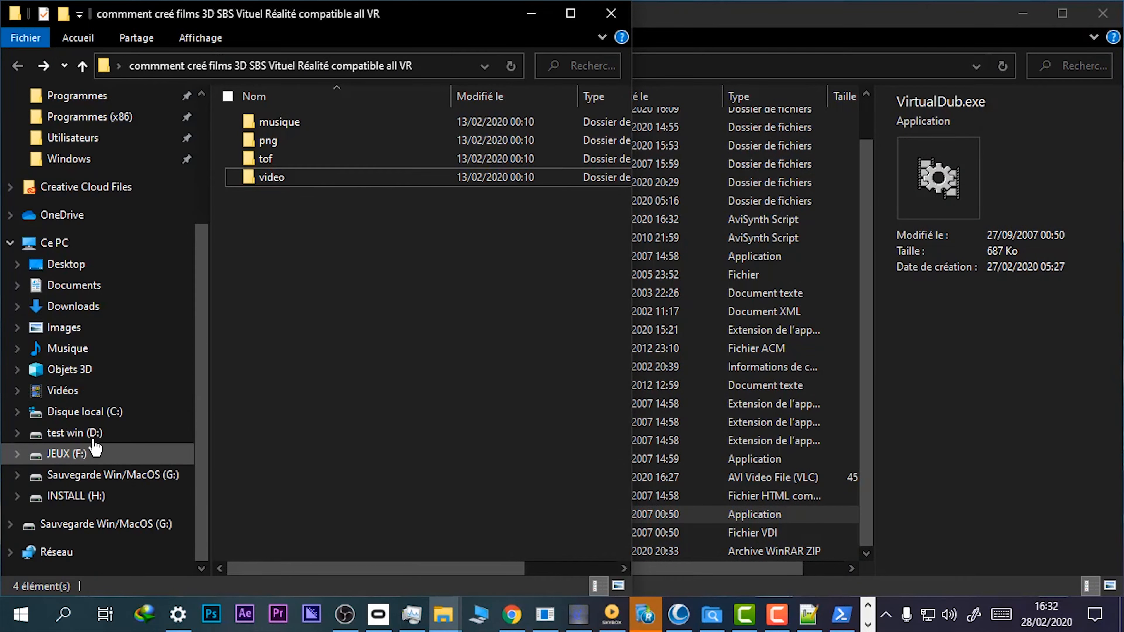
{"action": "left_click", "coordinate": [84, 411]}
{"action": "double_click", "coordinate": [261, 121]}
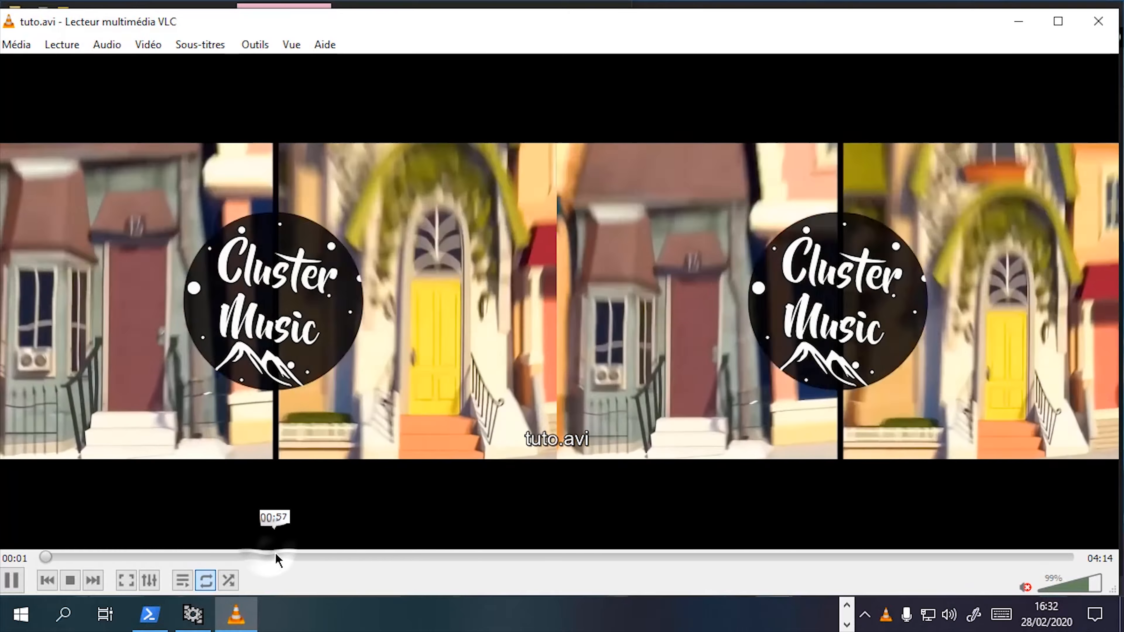
{"action": "left_click", "coordinate": [275, 555]}
{"action": "left_click", "coordinate": [452, 555]}
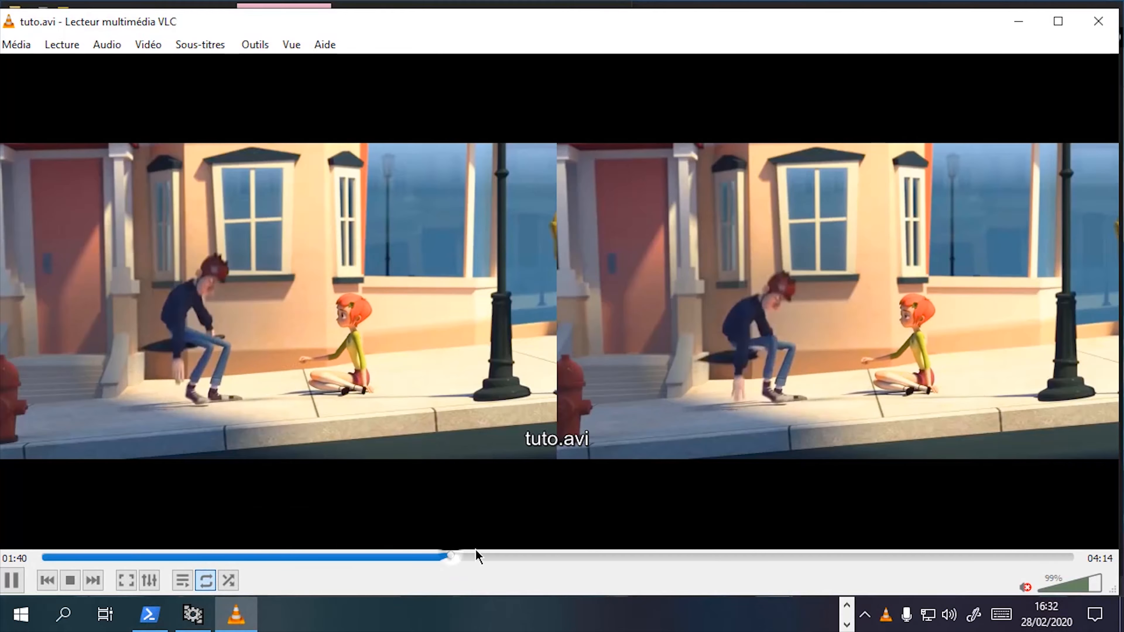
Skip a little past the middle of tuto.avi to check its side-by-side picture, and close VLC.
{"action": "left_click", "coordinate": [589, 556]}
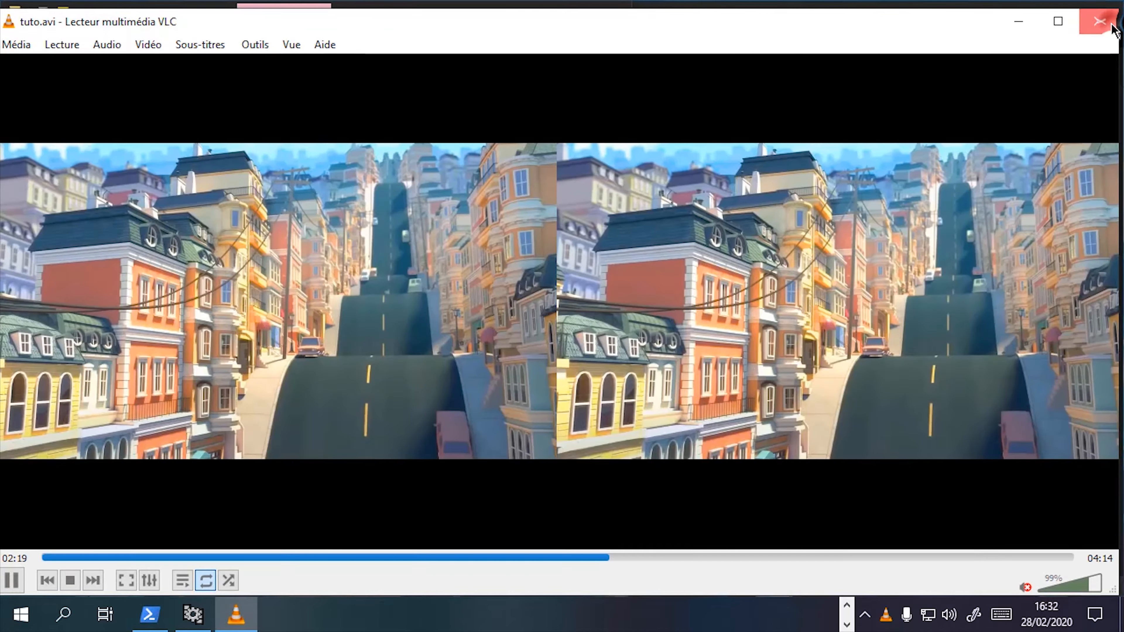
{"action": "left_click", "coordinate": [1111, 26]}
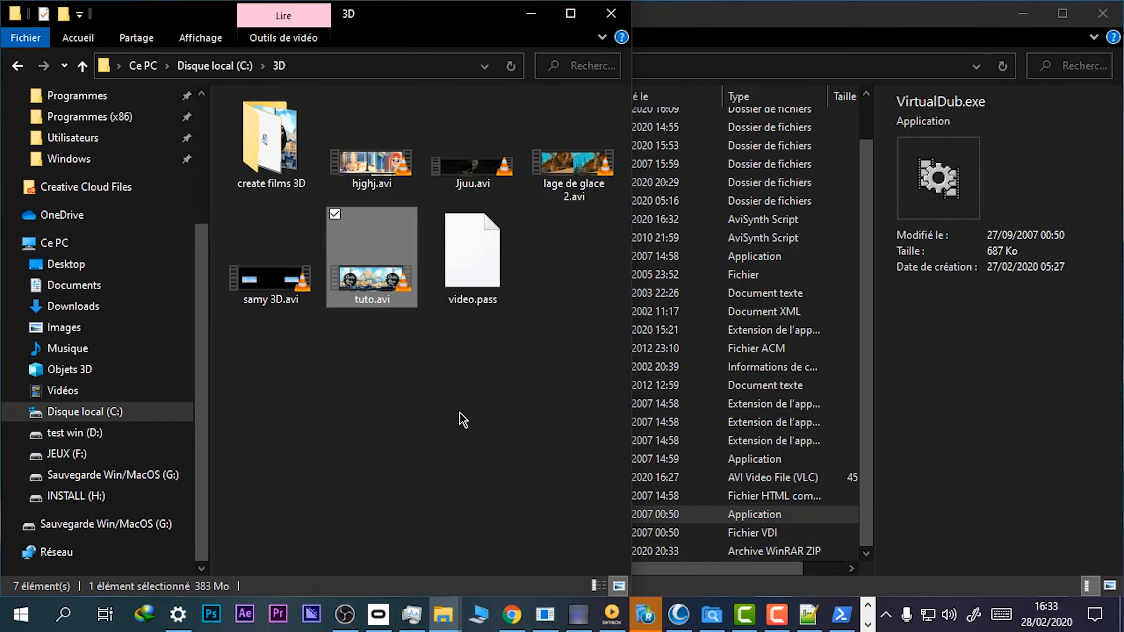
Delete video.mkv from the bin folder inside C:\3D\create films 3D and minimize the folder window.
{"action": "double_click", "coordinate": [297, 144]}
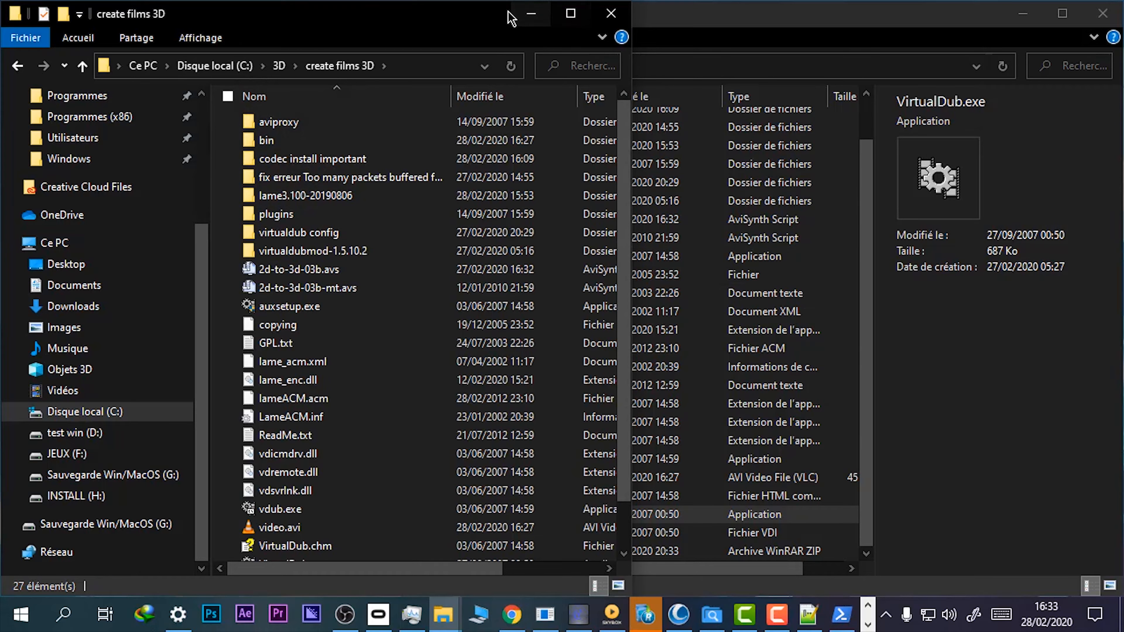
{"action": "left_click", "coordinate": [534, 14]}
{"action": "left_click", "coordinate": [487, 165]}
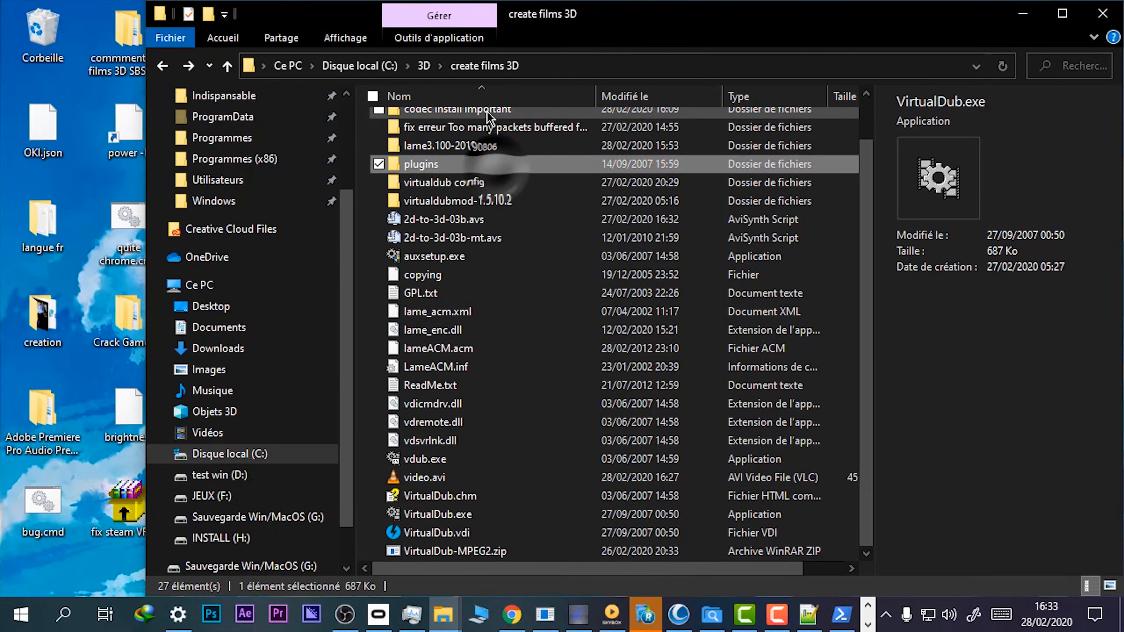
{"action": "scroll", "coordinate": [485, 207], "scroll_direction": "up", "scroll_amount": 2}
{"action": "double_click", "coordinate": [411, 142]}
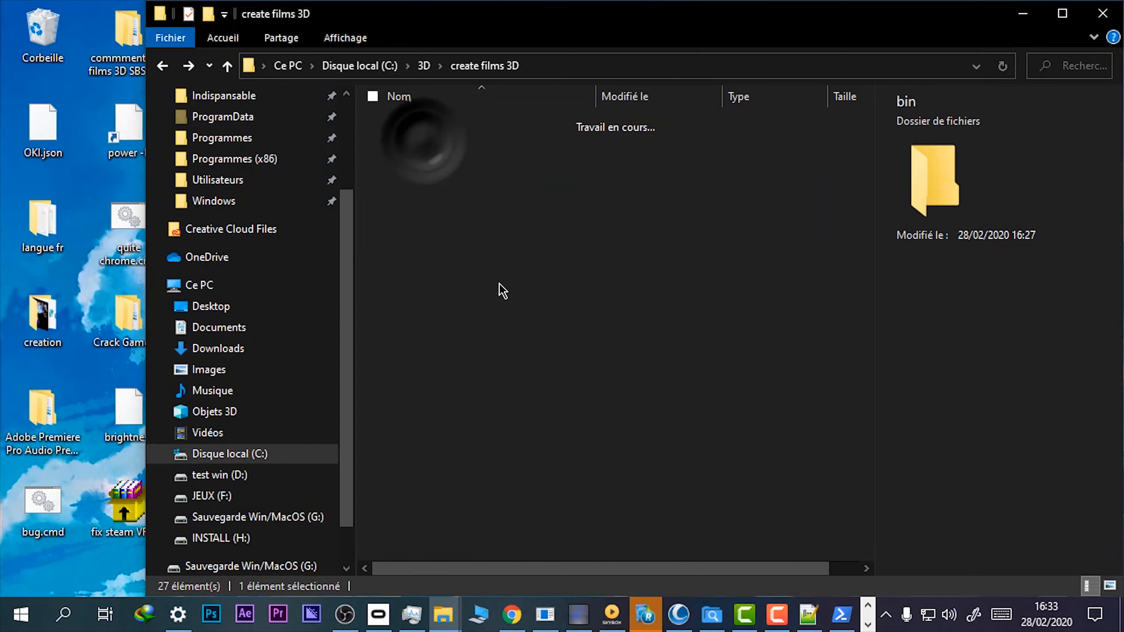
{"action": "left_click", "coordinate": [427, 327]}
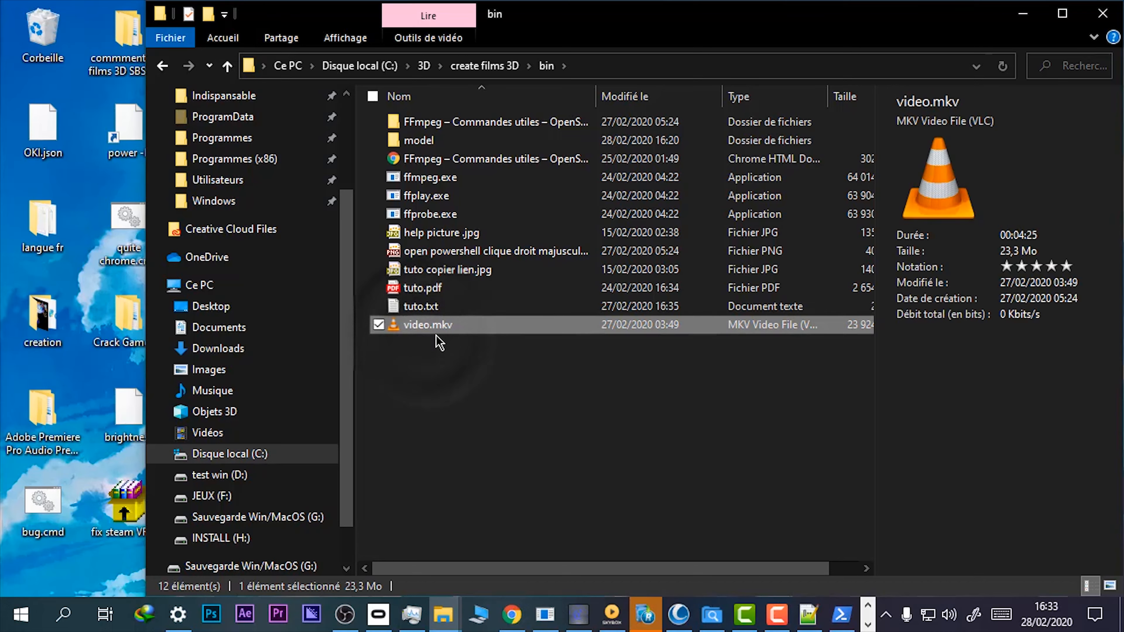
{"action": "key", "text": "Delete"}
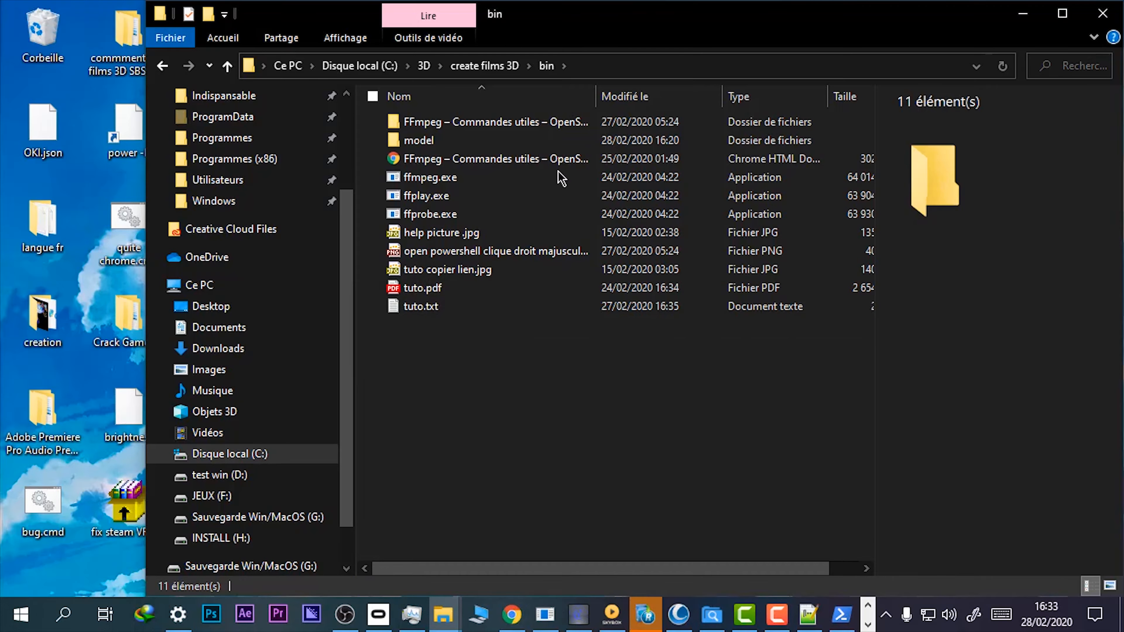
{"action": "left_click", "coordinate": [1023, 20]}
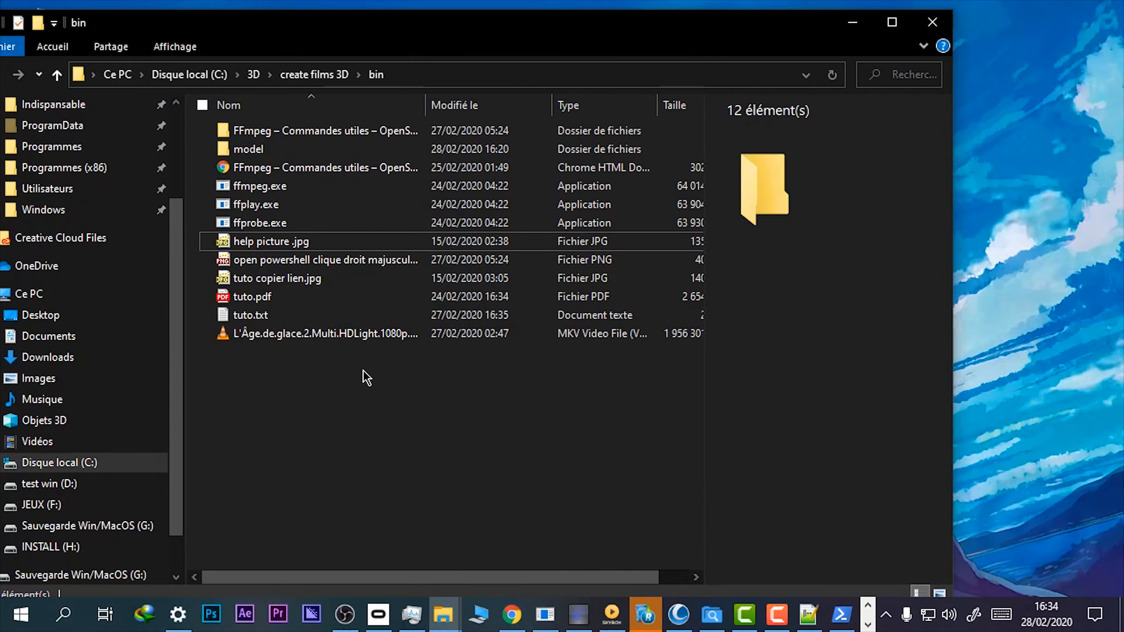
{"action": "left_click", "coordinate": [296, 333]}
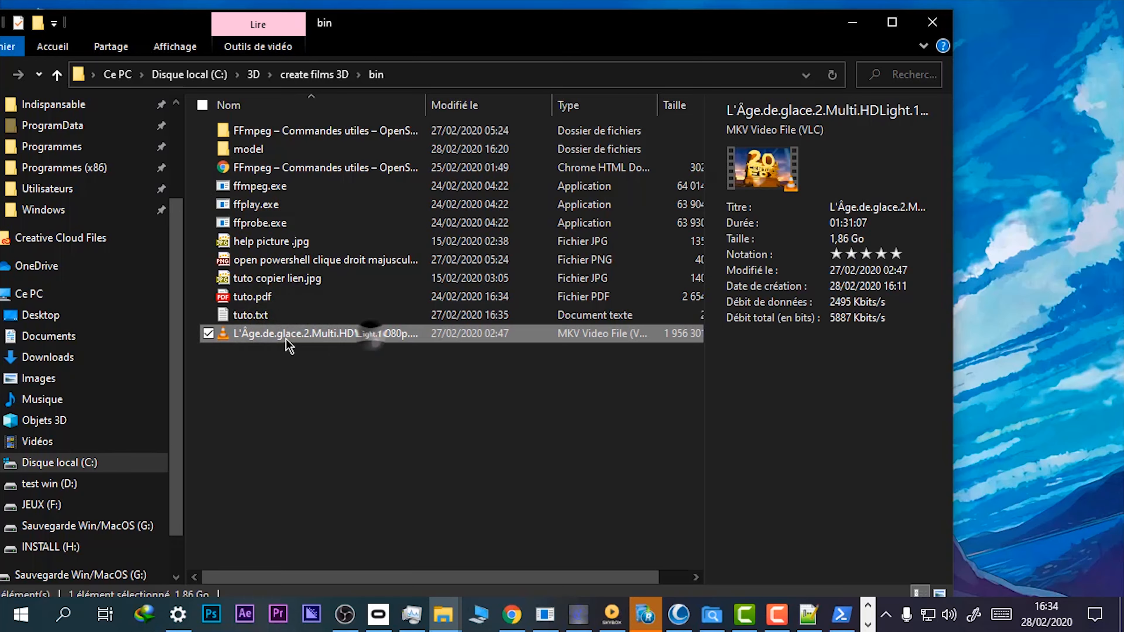
{"action": "left_click", "coordinate": [238, 335]}
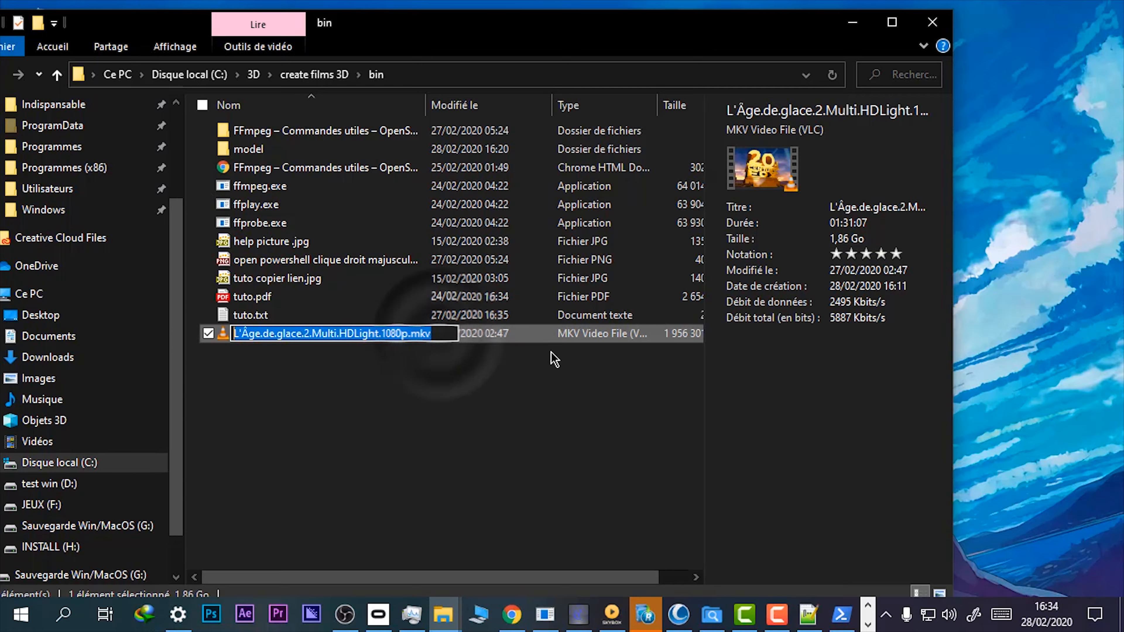
{"action": "left_click", "coordinate": [465, 400]}
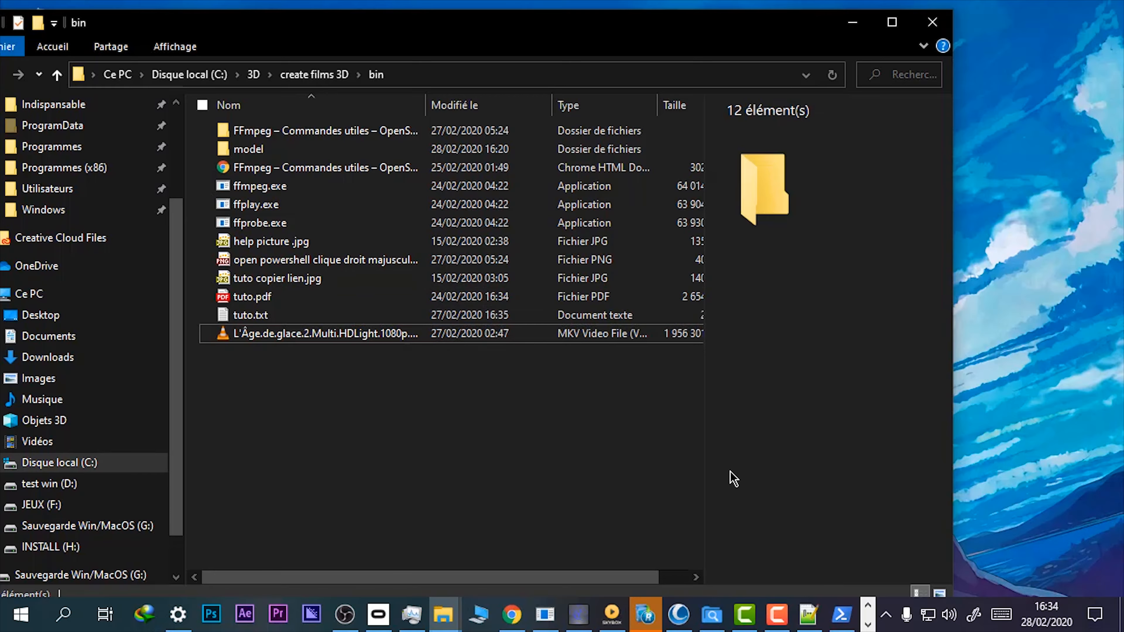
Open tuto.txt from the bin folder and copy the .mkv to AVI command ".\ffmpeg -i video.mkv -q:a 0 -q:v 0 video.avi".
{"action": "double_click", "coordinate": [250, 314]}
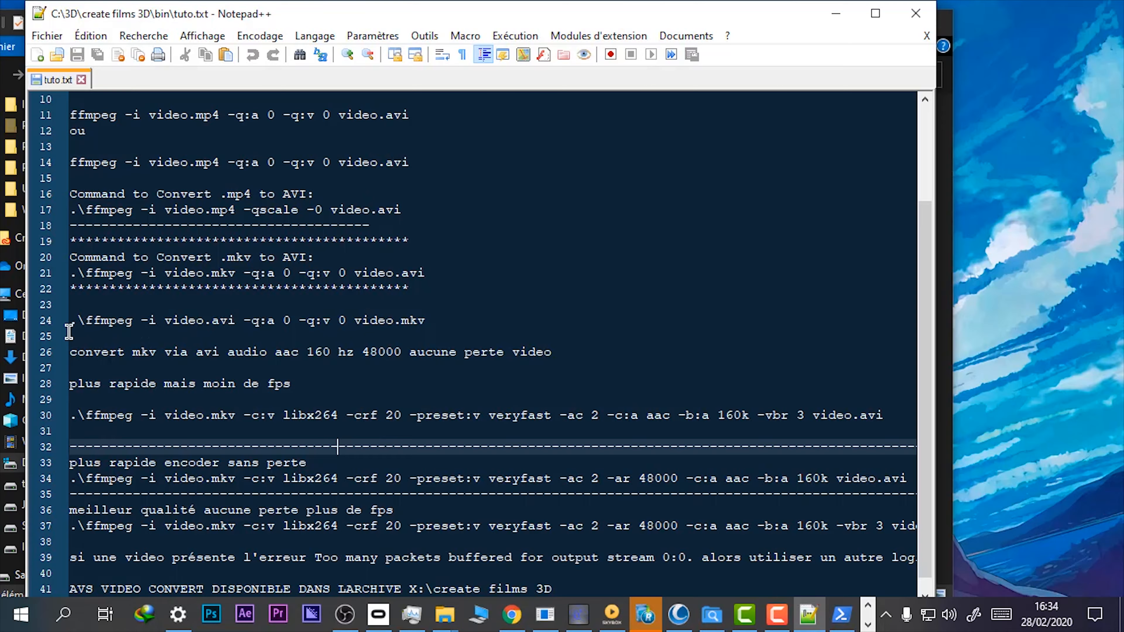
{"action": "left_click", "coordinate": [46, 278]}
{"action": "key", "text": "ctrl+c"}
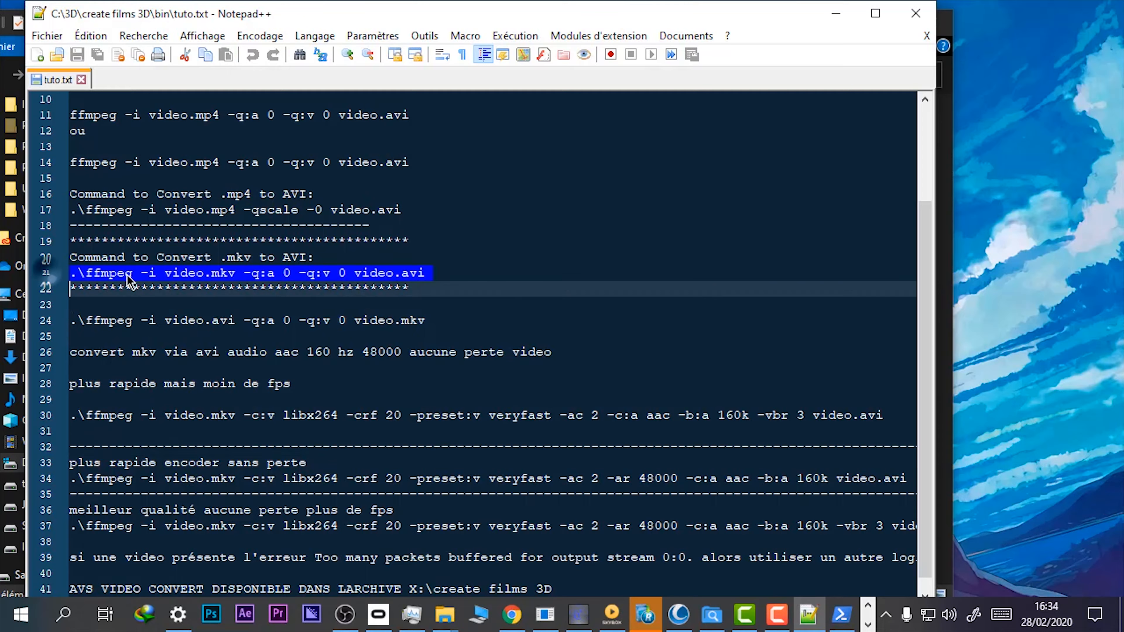
{"action": "right_click", "coordinate": [235, 285]}
{"action": "left_click", "coordinate": [356, 259]}
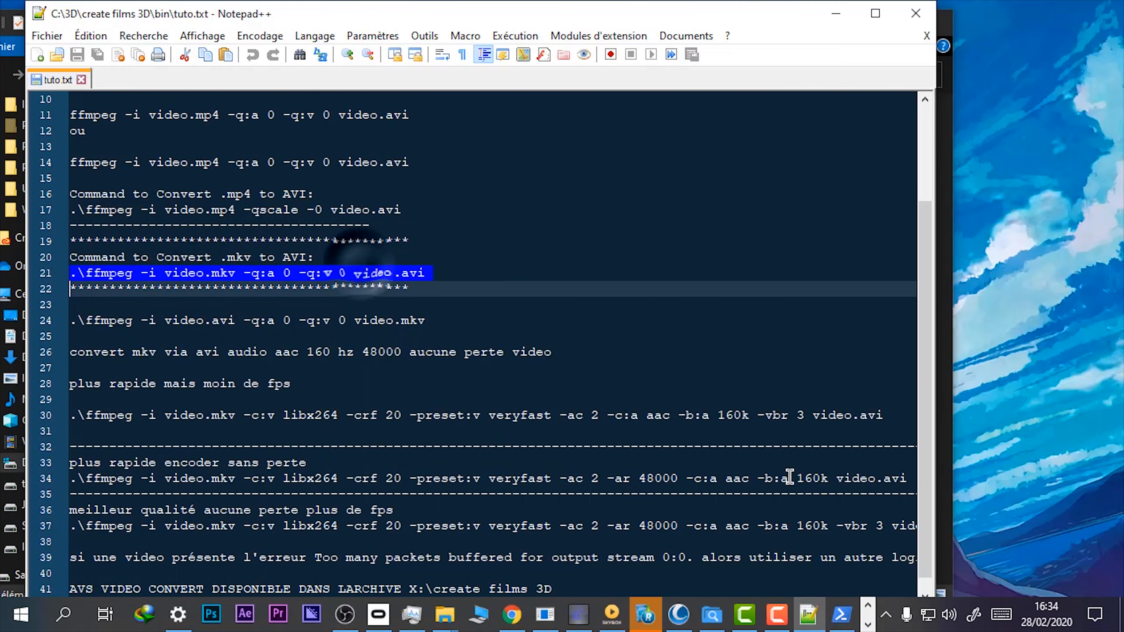
Switch to PowerShell and try to run the copied command ".\ffmpeg -i video.mkv -q:a 0 -q:v 0 video.avi" in the bin folder.
{"action": "left_click", "coordinate": [840, 616]}
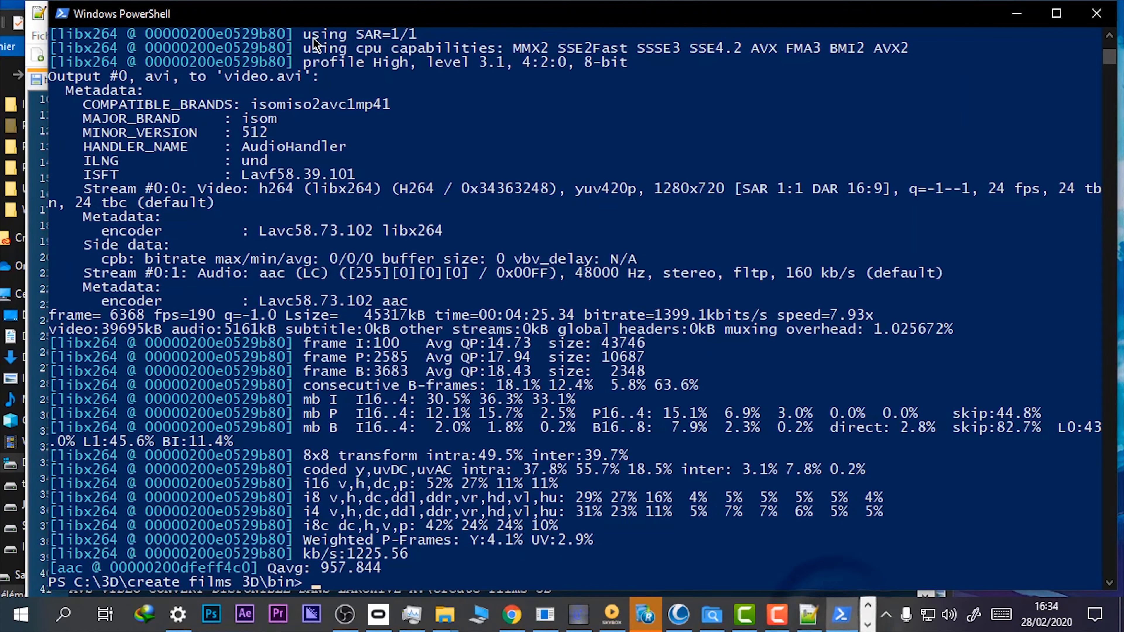
{"action": "left_click_drag", "start_coordinate": [80, 39], "coordinate": [264, 209]}
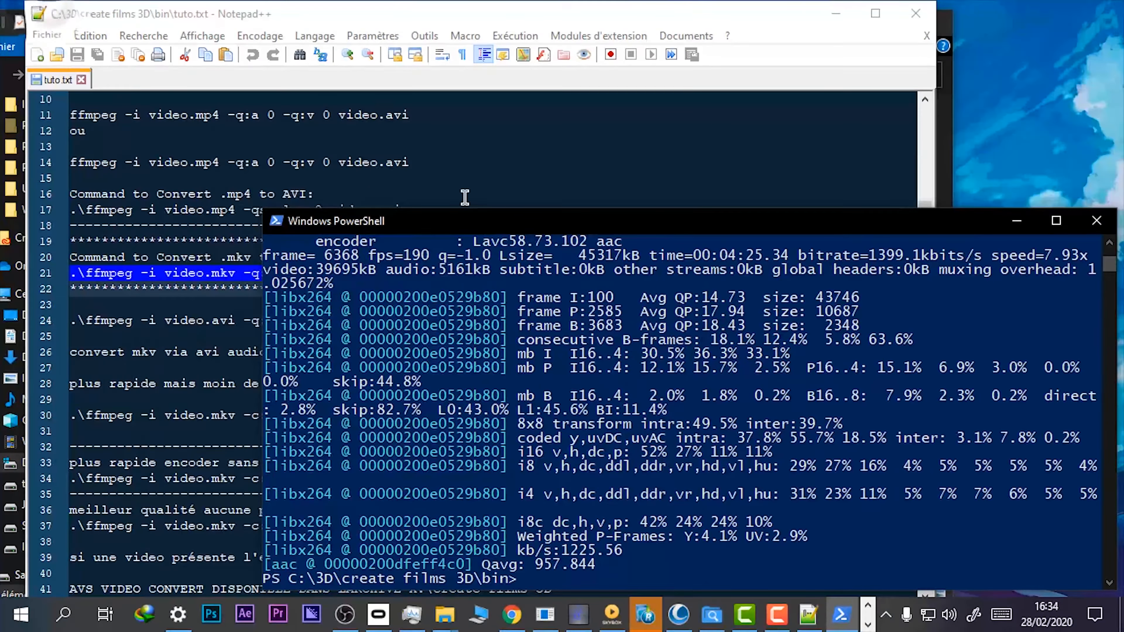
{"action": "left_click_drag", "start_coordinate": [420, 221], "coordinate": [286, 51]}
{"action": "right_click", "coordinate": [566, 376]}
{"action": "key", "text": "Return"}
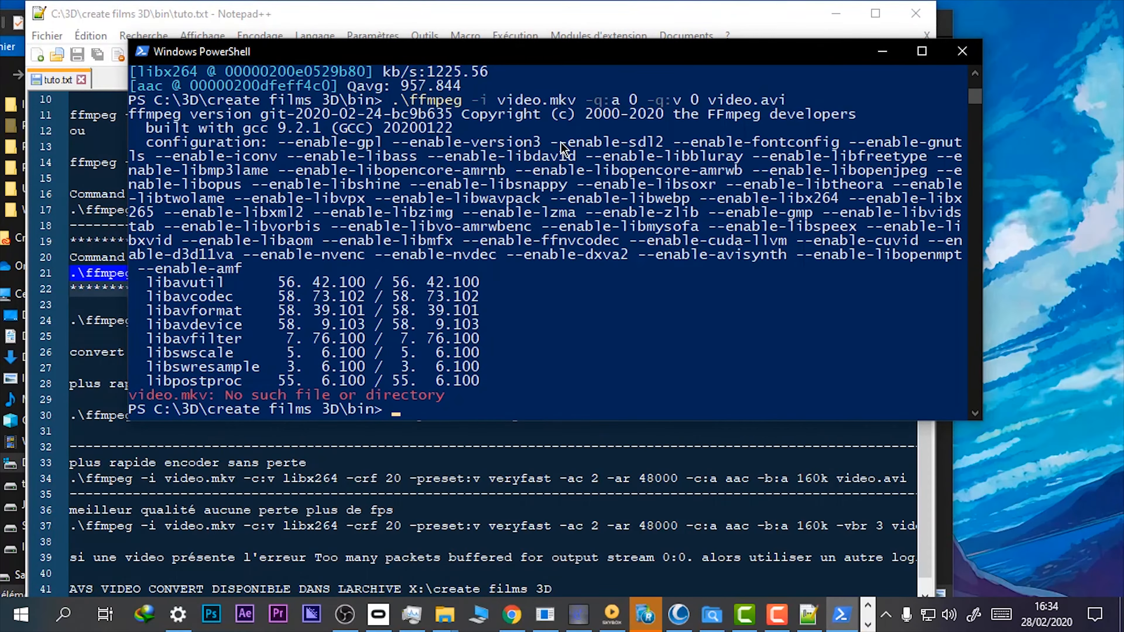
Rename the L'Âge de glace 2 MKV in the bin folder as video.mkv and rerun the same ffmpeg conversion to video.avi.
{"action": "left_click", "coordinate": [408, 478]}
{"action": "left_click", "coordinate": [845, 18]}
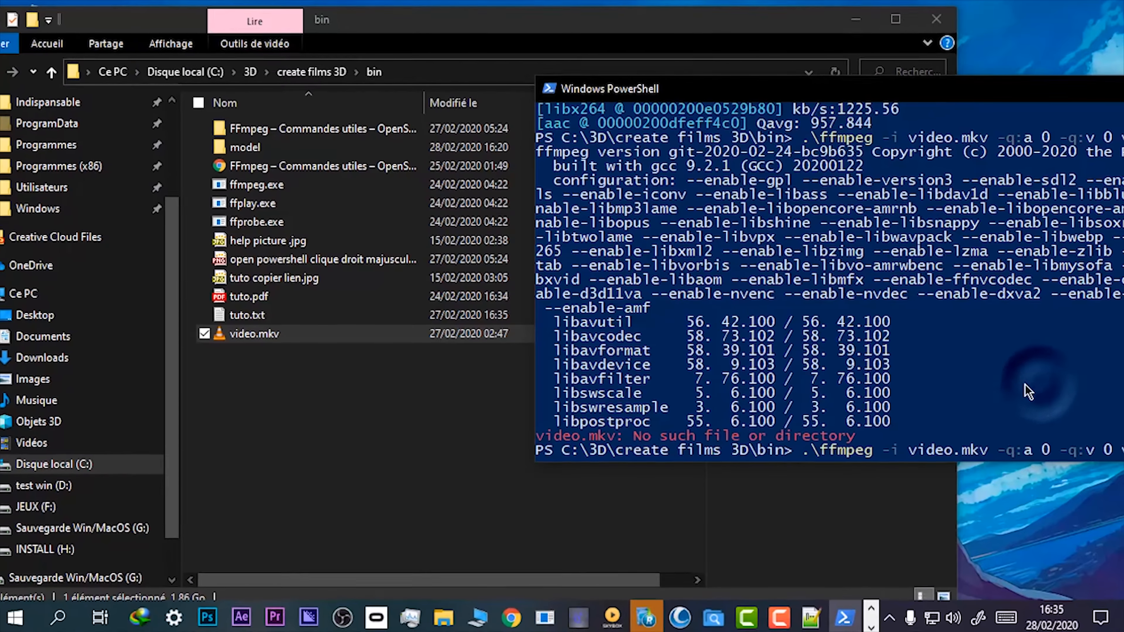
{"action": "key", "text": "Return"}
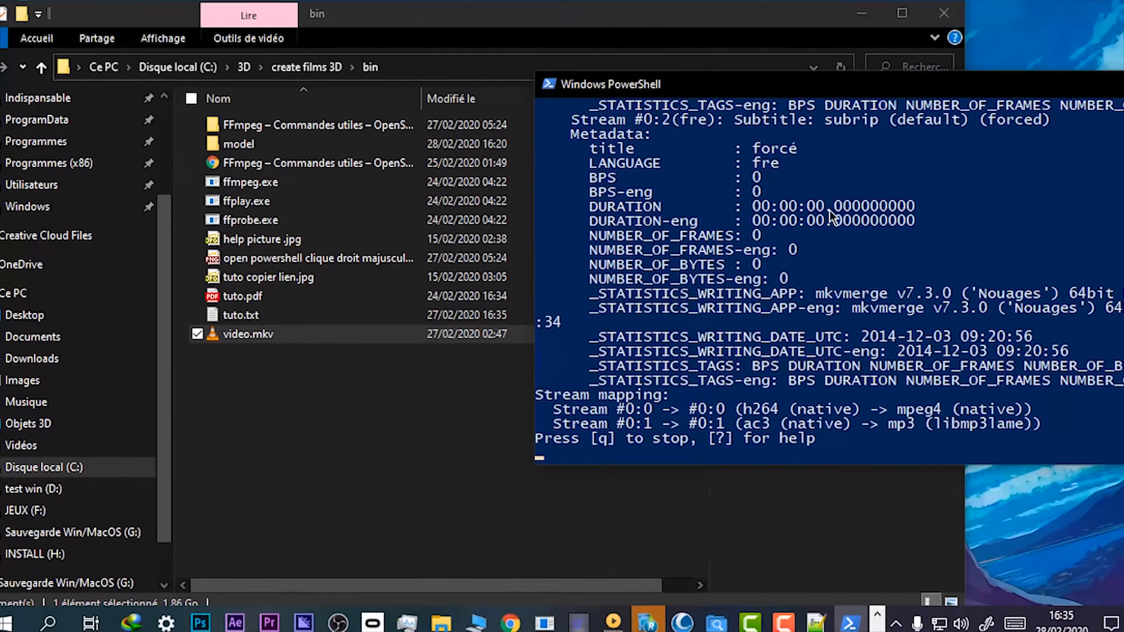
Highlight the error line below the ffmpeg stream mapping and move the PowerShell window off the file list.
{"action": "left_click_drag", "start_coordinate": [809, 78], "coordinate": [425, 82]}
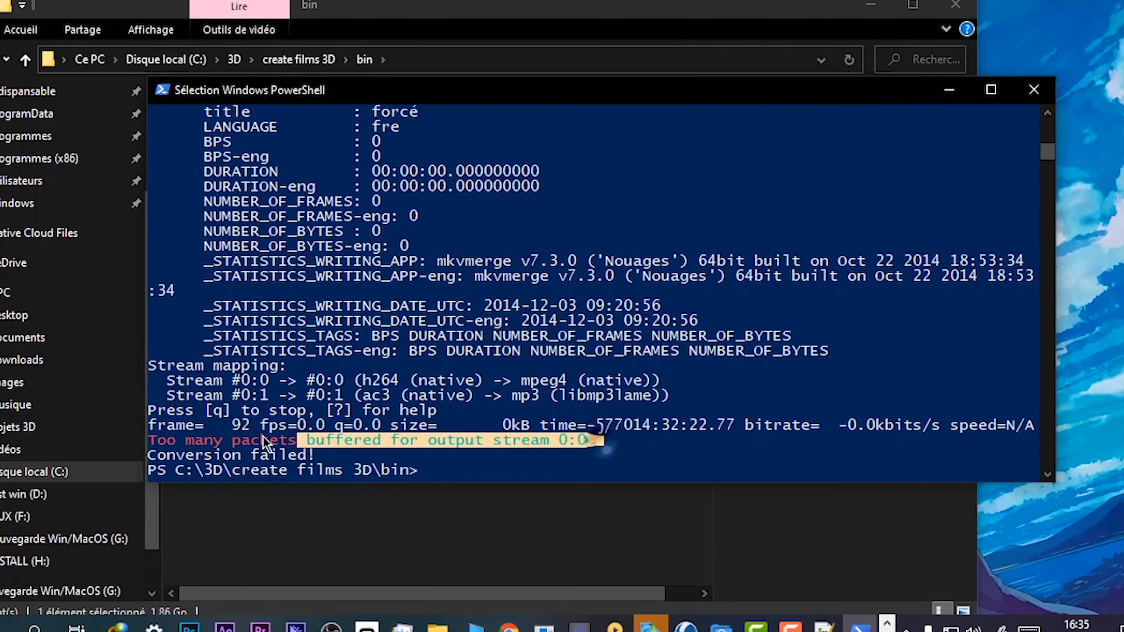
{"action": "left_click_drag", "start_coordinate": [263, 440], "coordinate": [77, 448]}
{"action": "left_click_drag", "start_coordinate": [380, 91], "coordinate": [601, 61]}
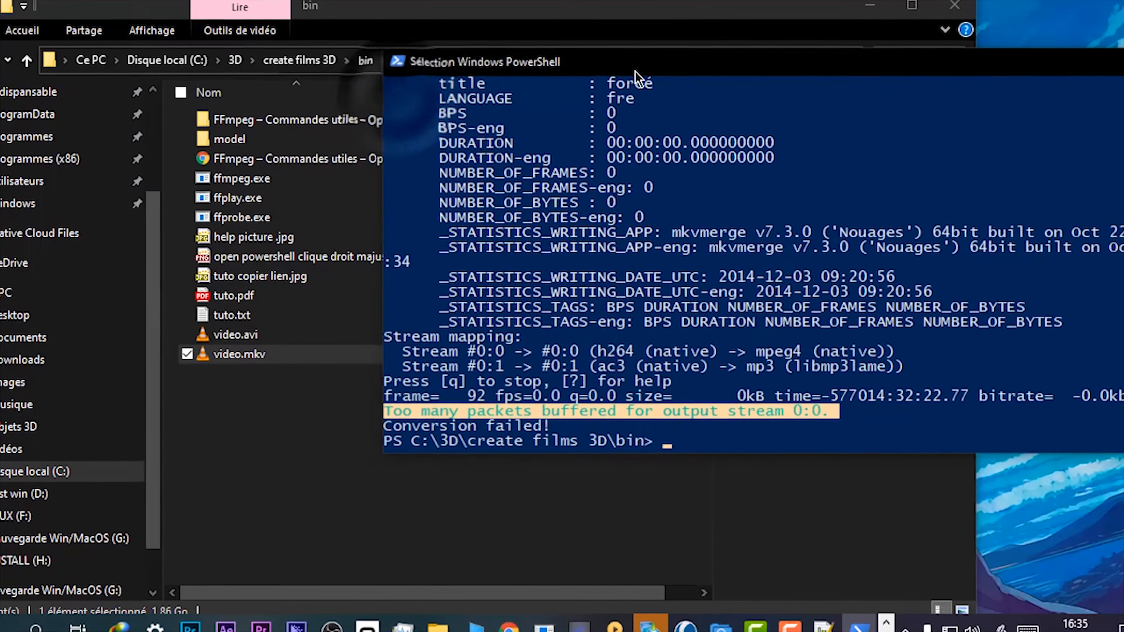
Delete the incomplete video.avi from the bin folder.
{"action": "left_click", "coordinate": [333, 473]}
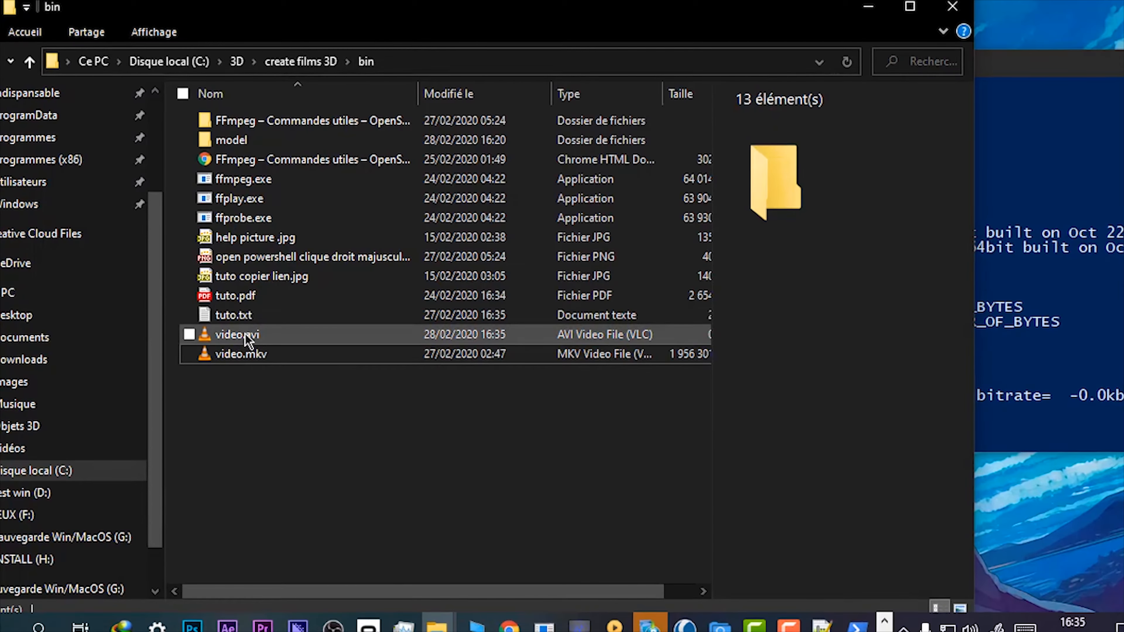
{"action": "left_click", "coordinate": [243, 335]}
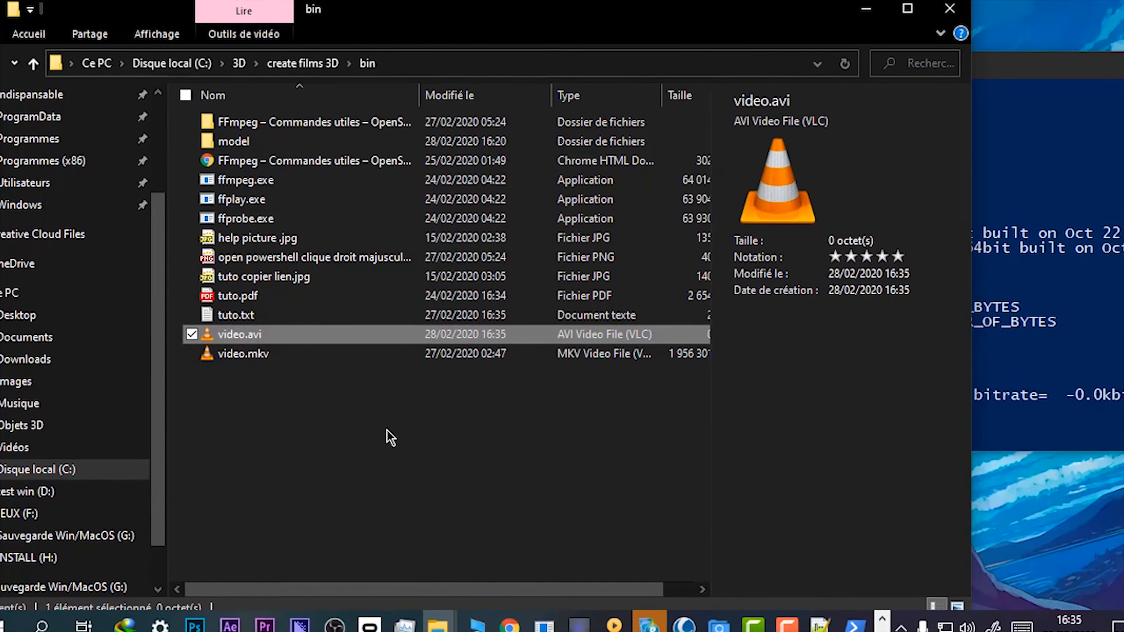
{"action": "key", "text": "Delete"}
{"action": "left_click", "coordinate": [1040, 271]}
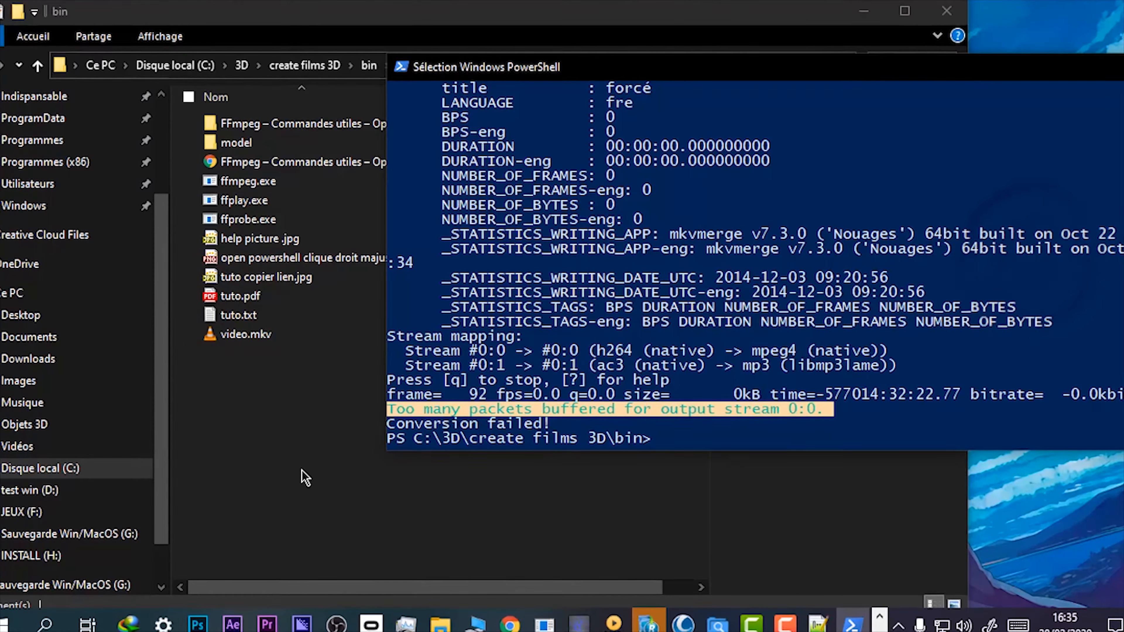
{"action": "left_click", "coordinate": [267, 440]}
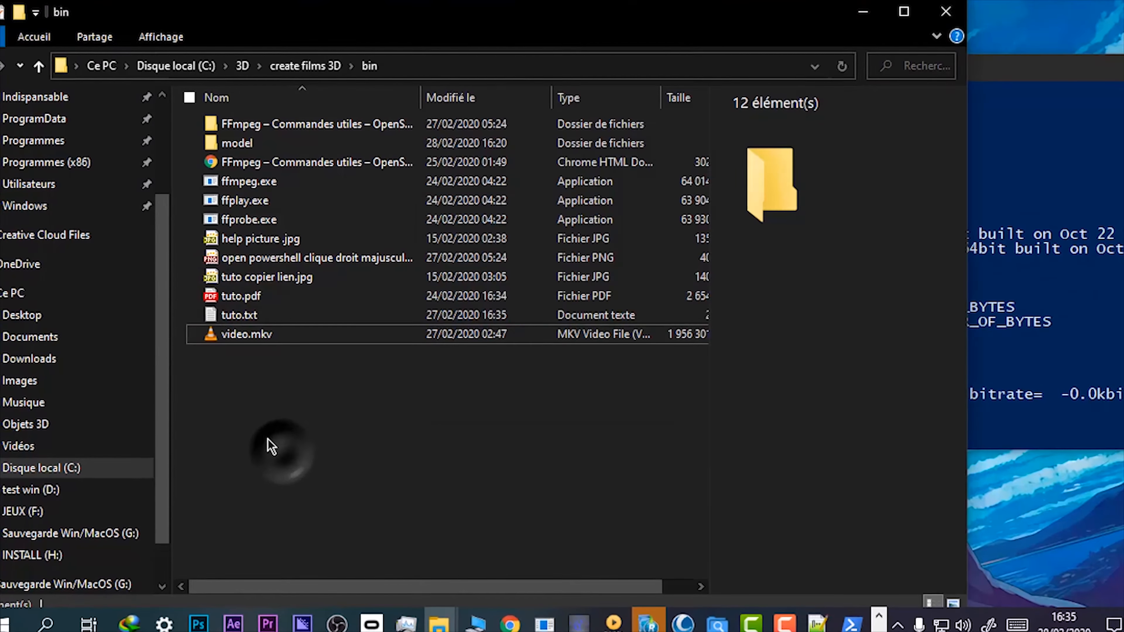
{"action": "left_click", "coordinate": [356, 379]}
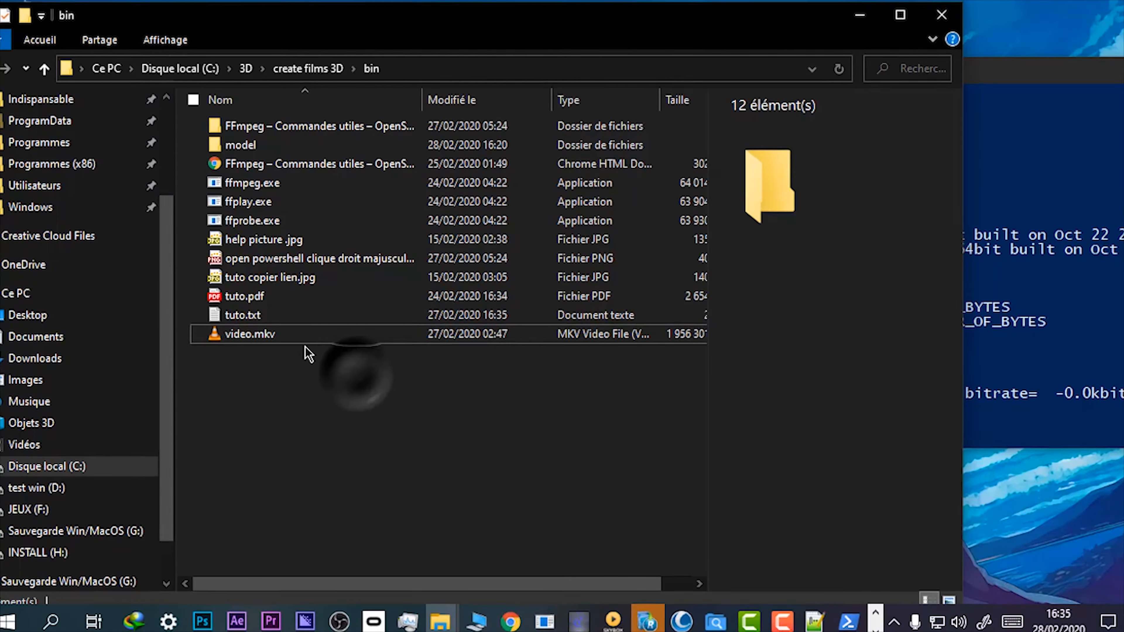
Go back to create films 3D and open the "fix erreur Too many packets buffered for output stream 00" folder.
{"action": "left_click", "coordinate": [308, 68]}
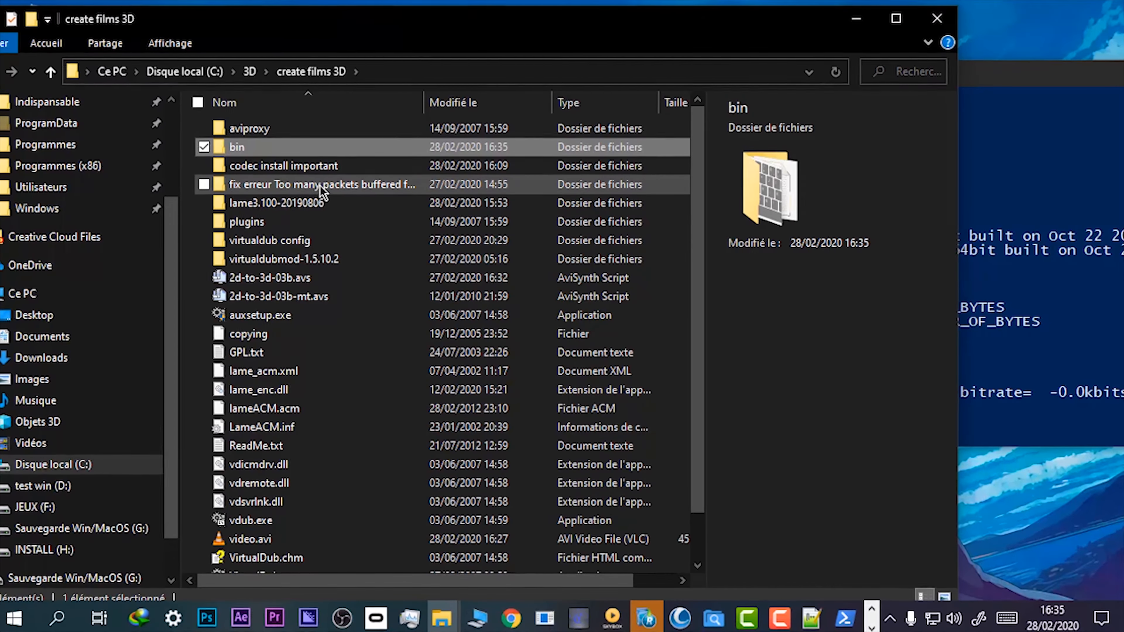
{"action": "left_click", "coordinate": [271, 184]}
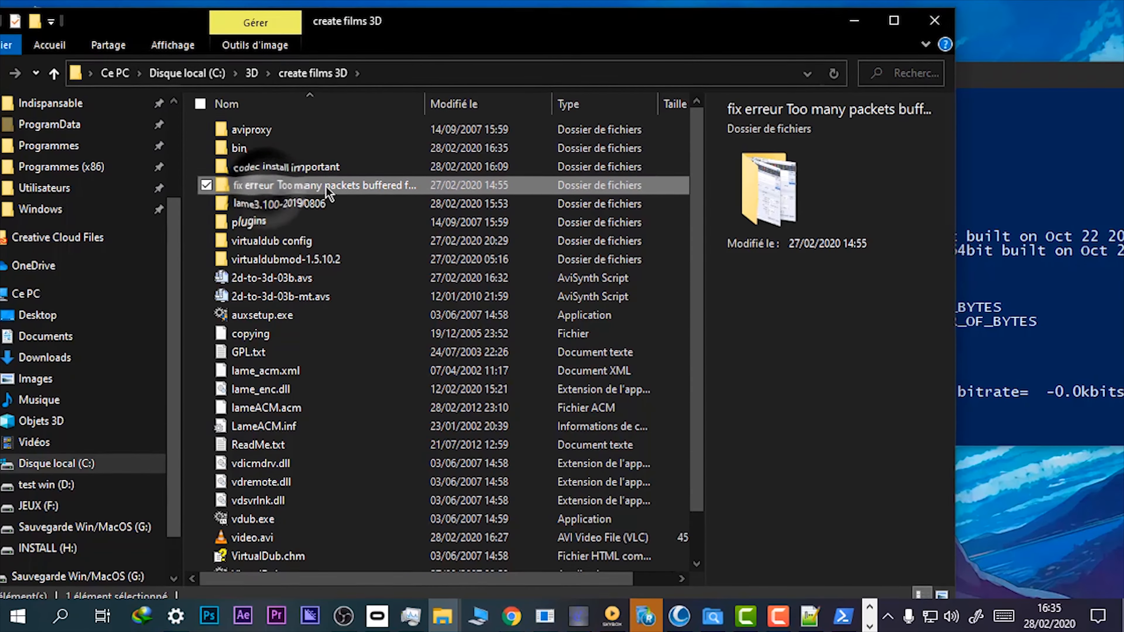
{"action": "double_click", "coordinate": [326, 194]}
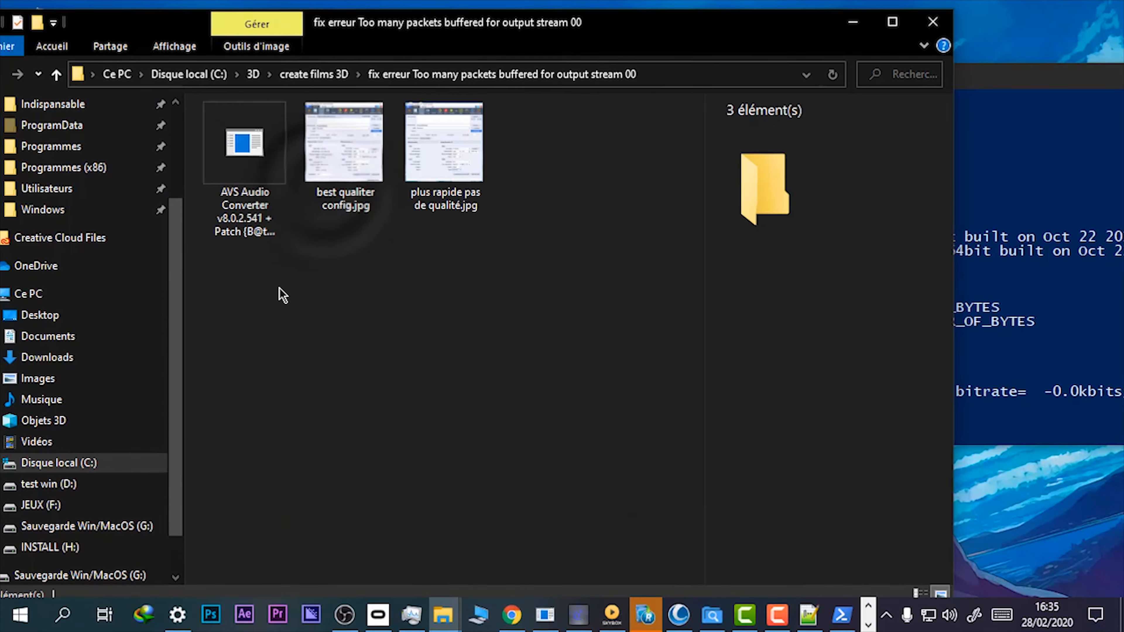
Examine the AVS Audio Converter v8.0.2.541 archive's installer and Patch folder in WinRAR, and close the archive.
{"action": "double_click", "coordinate": [253, 142]}
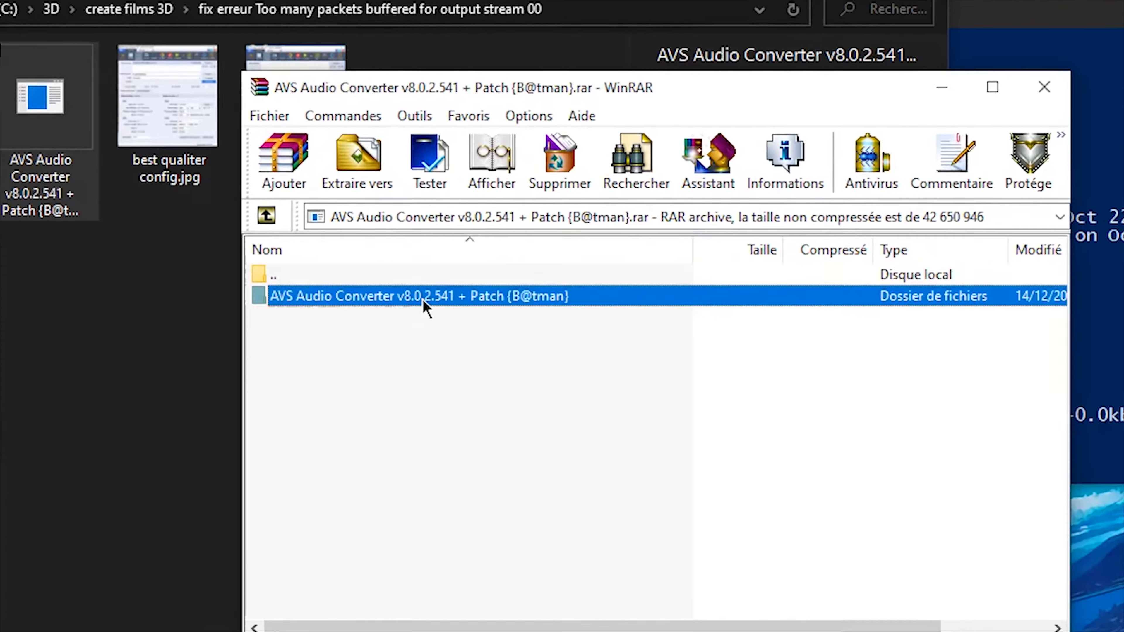
{"action": "double_click", "coordinate": [423, 302]}
{"action": "left_click", "coordinate": [372, 321]}
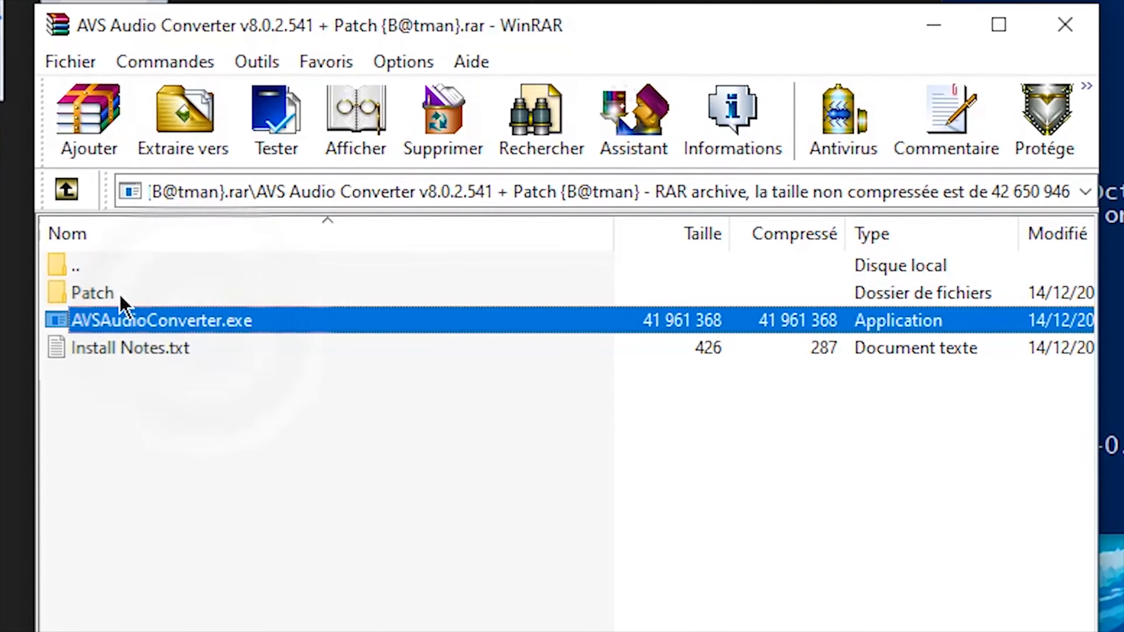
{"action": "left_click", "coordinate": [122, 296]}
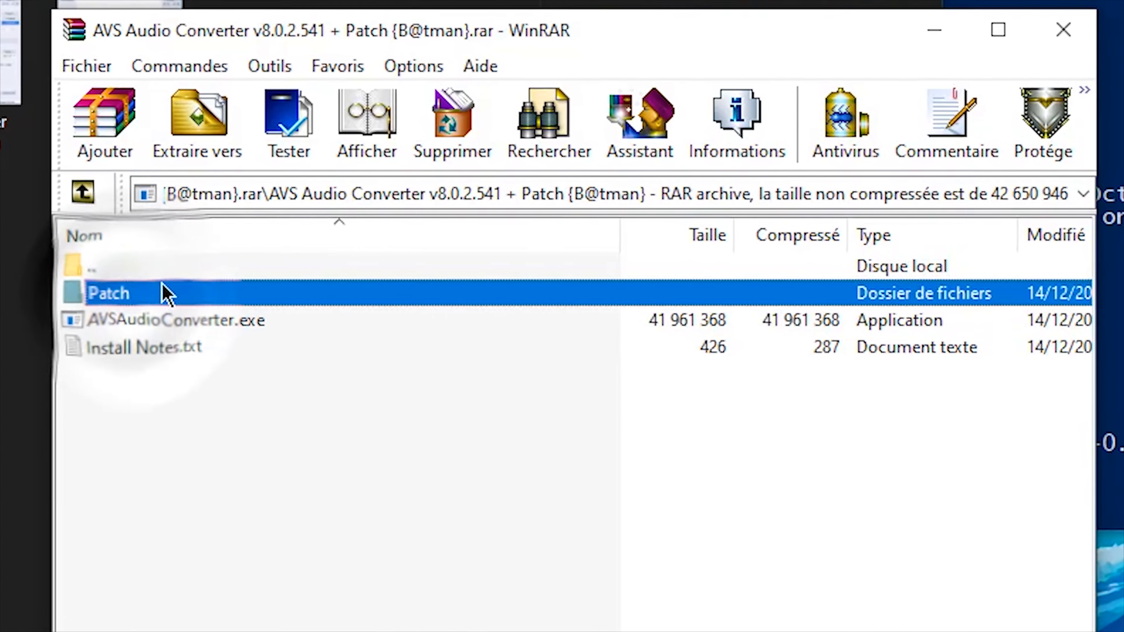
{"action": "double_click", "coordinate": [126, 295]}
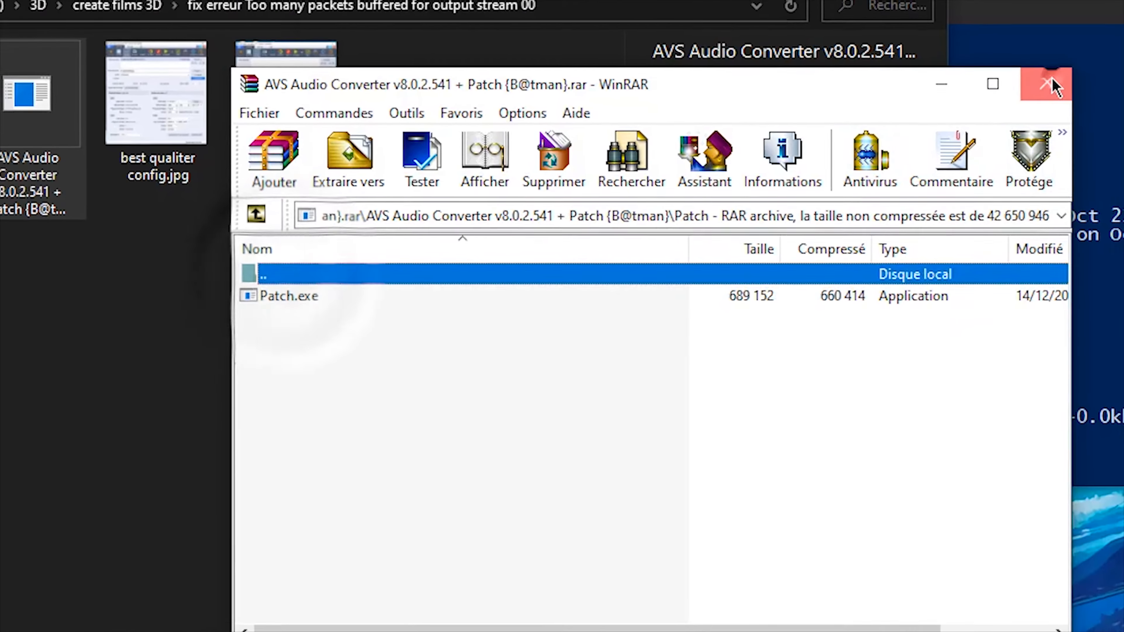
{"action": "left_click", "coordinate": [1052, 81]}
Launch AVS Video Converter.
{"action": "key", "text": "super"}
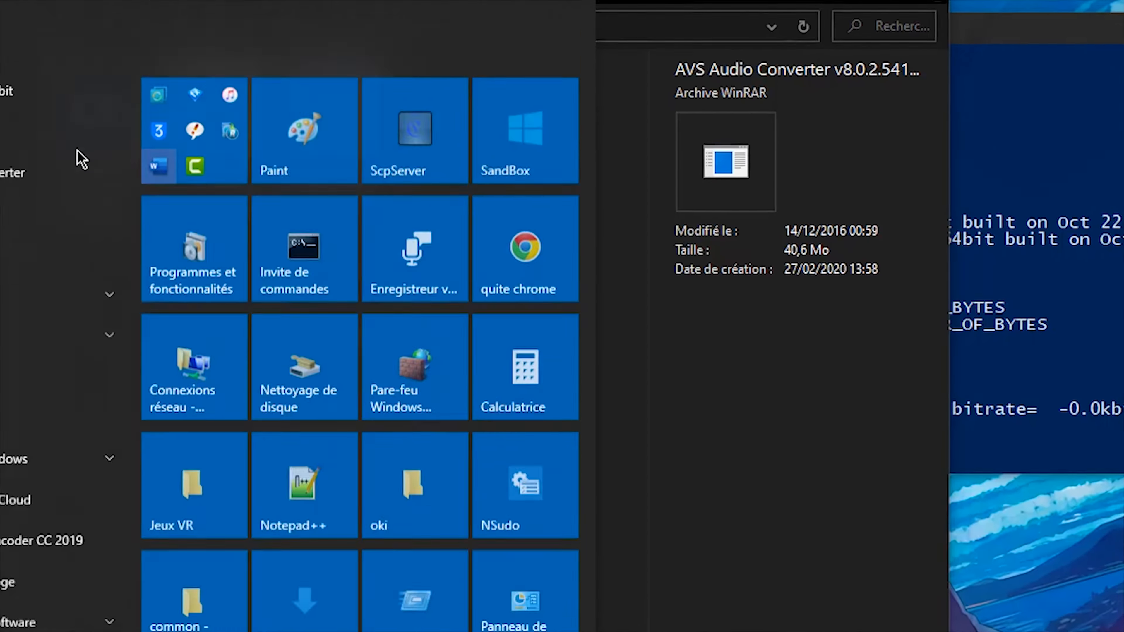
{"action": "left_click", "coordinate": [17, 122]}
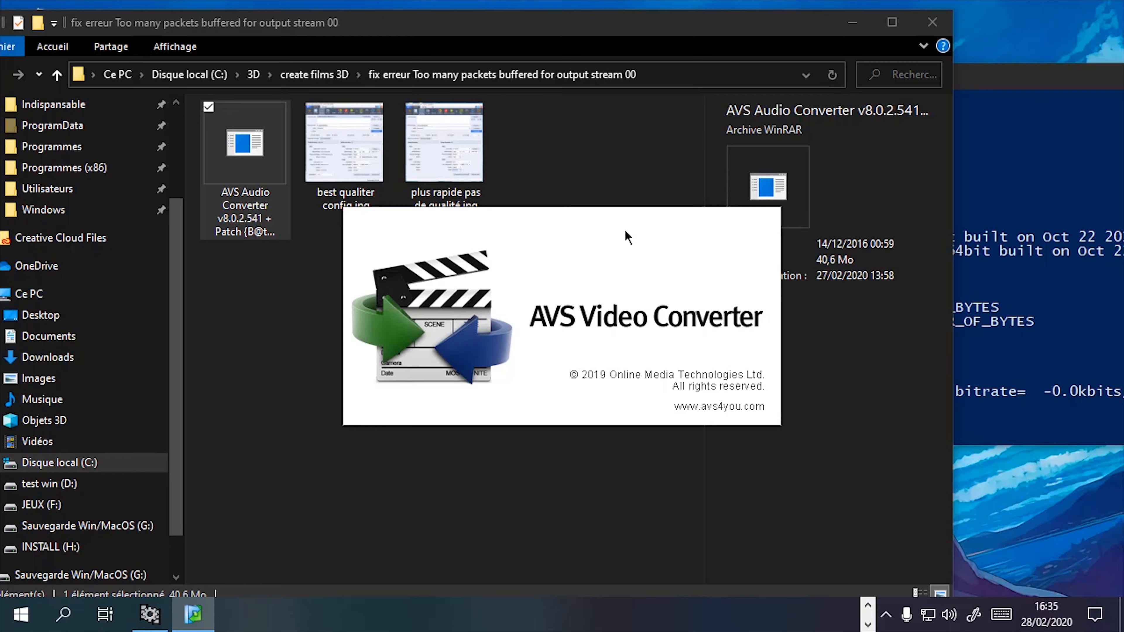
Examine the Xvid settings in best qualité.jpg and plus rapide mais bcp moin de qualité.jpg in the virtualdub config folder, and return to create films 3D.
{"action": "left_click", "coordinate": [329, 74]}
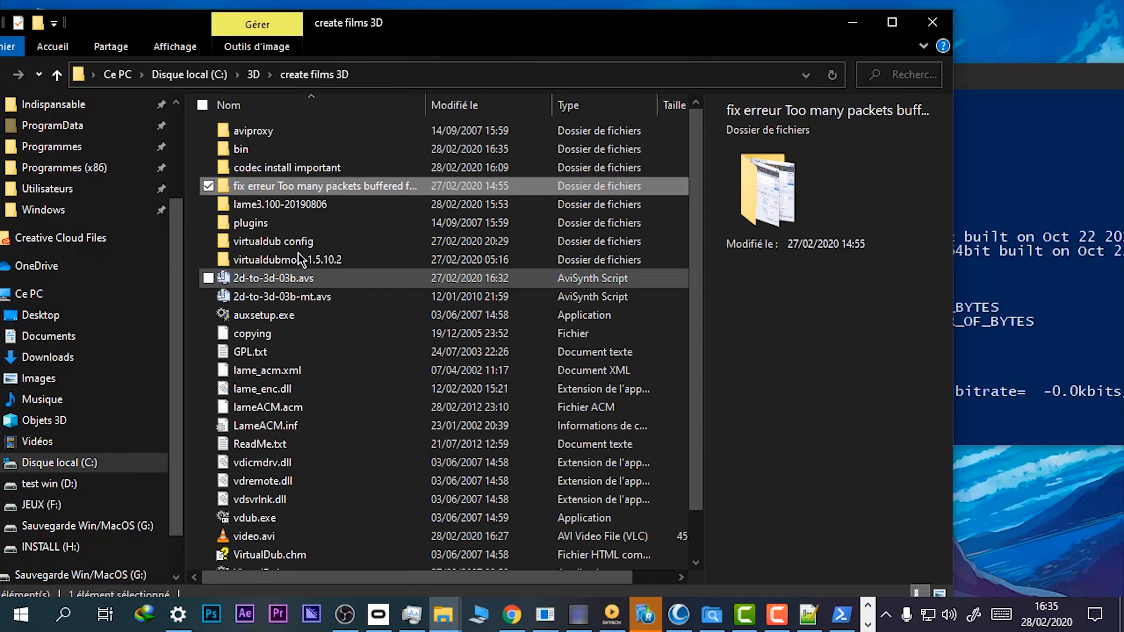
{"action": "double_click", "coordinate": [276, 241]}
{"action": "left_click", "coordinate": [260, 131]}
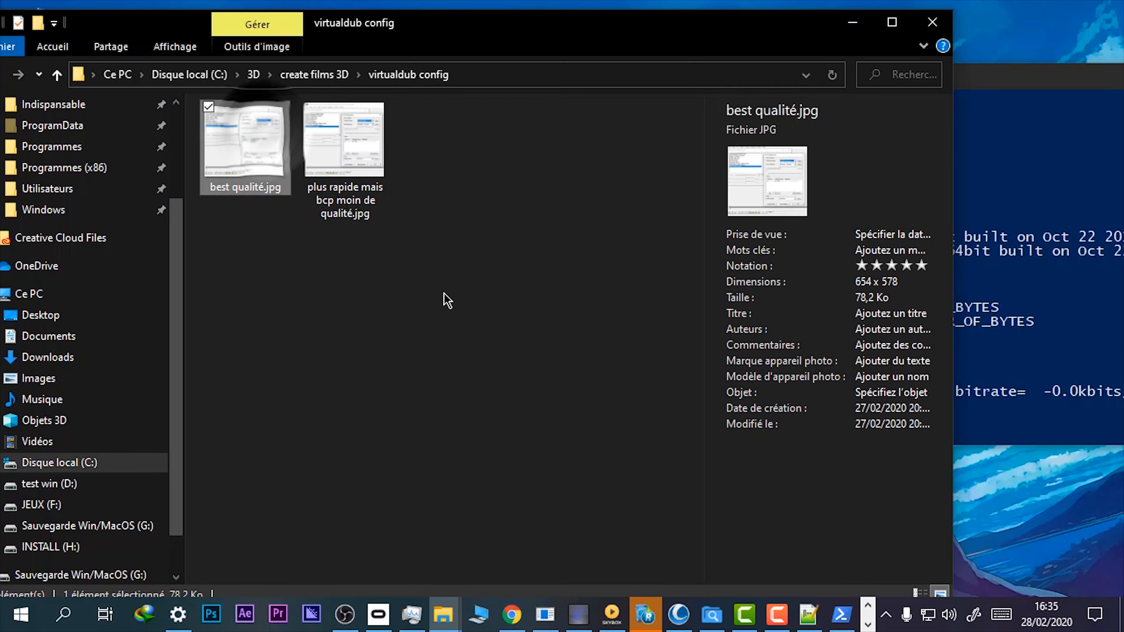
{"action": "key", "text": "Return"}
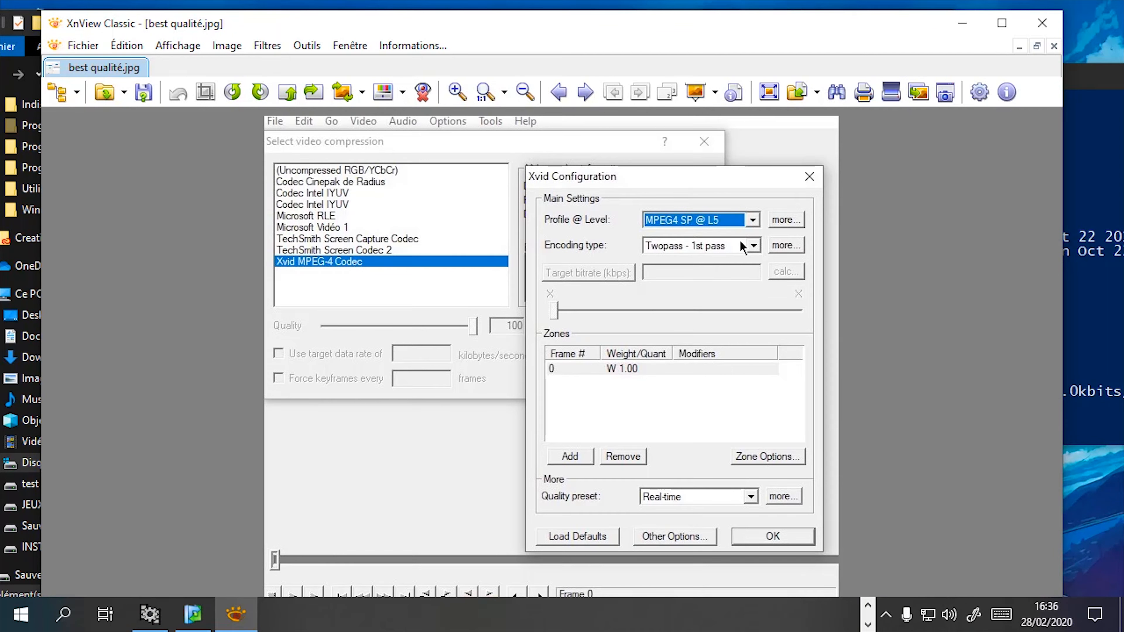
{"action": "left_click", "coordinate": [592, 100]}
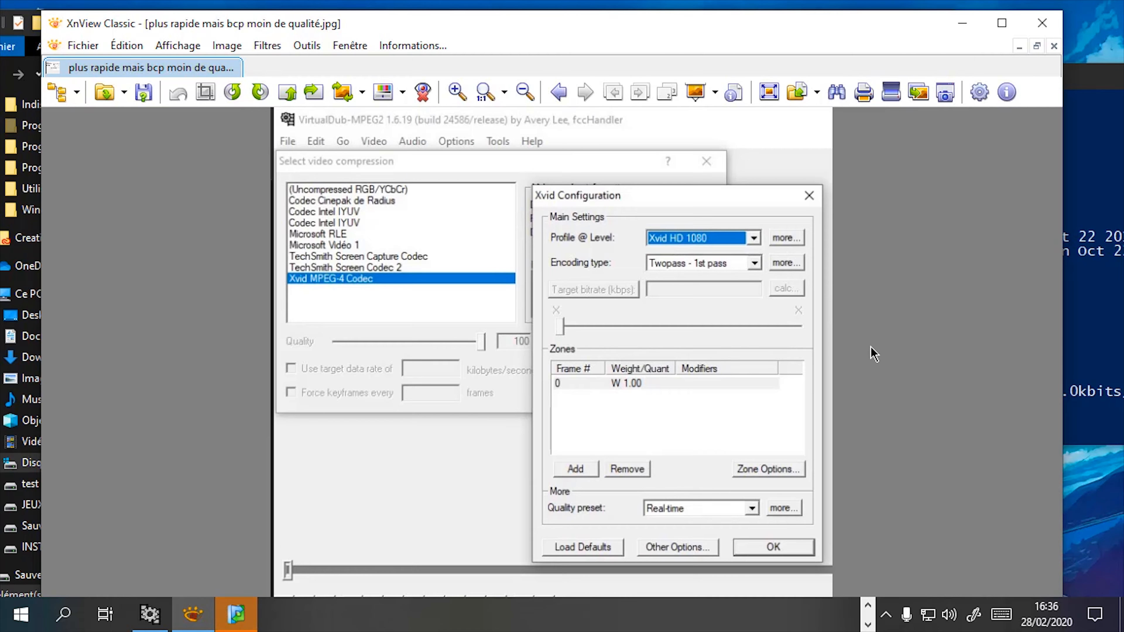
{"action": "left_click", "coordinate": [1042, 24]}
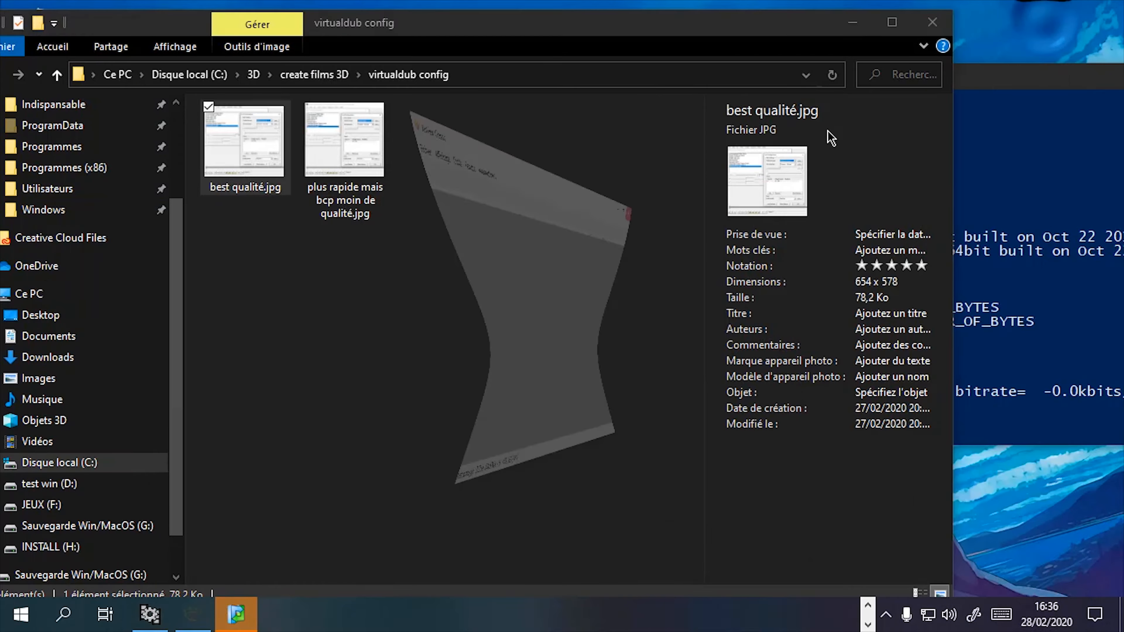
{"action": "left_click", "coordinate": [358, 176]}
{"action": "key", "text": "alt+Left"}
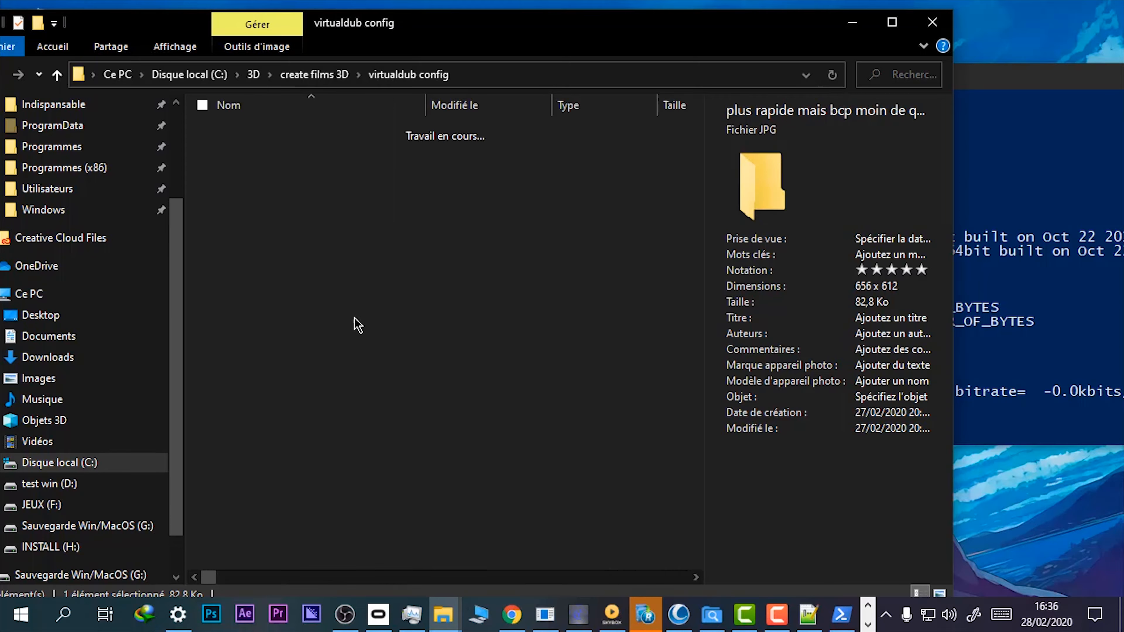
Examine the AVS conversion settings in best qualiter config.jpg in the "fix erreur Too many packets buffered" folder, and close the image.
{"action": "double_click", "coordinate": [307, 189]}
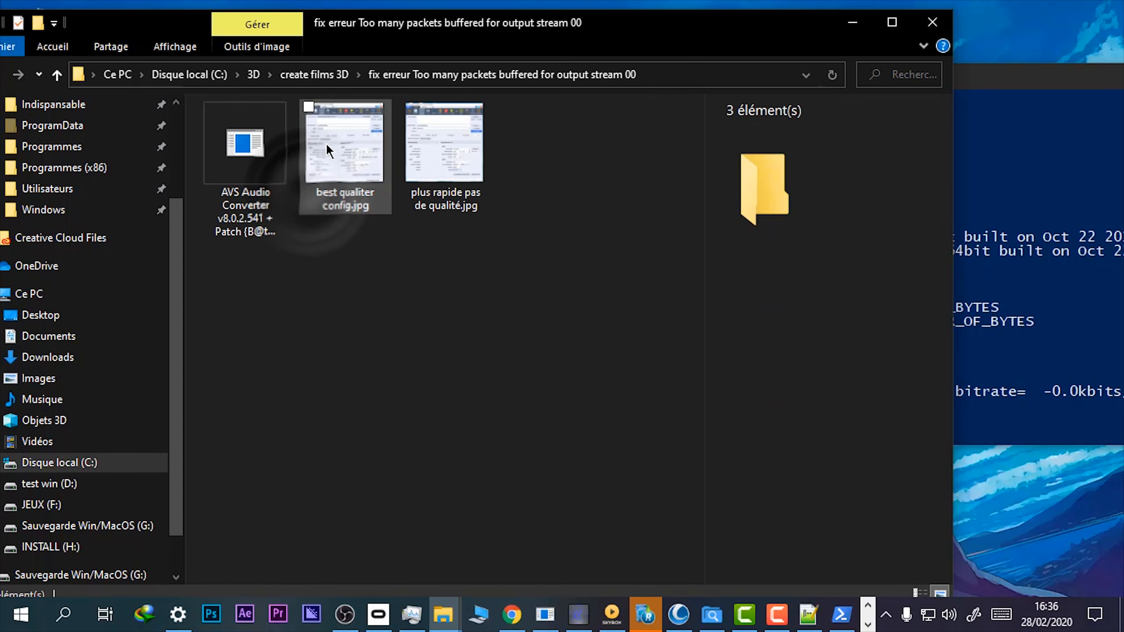
{"action": "double_click", "coordinate": [338, 150]}
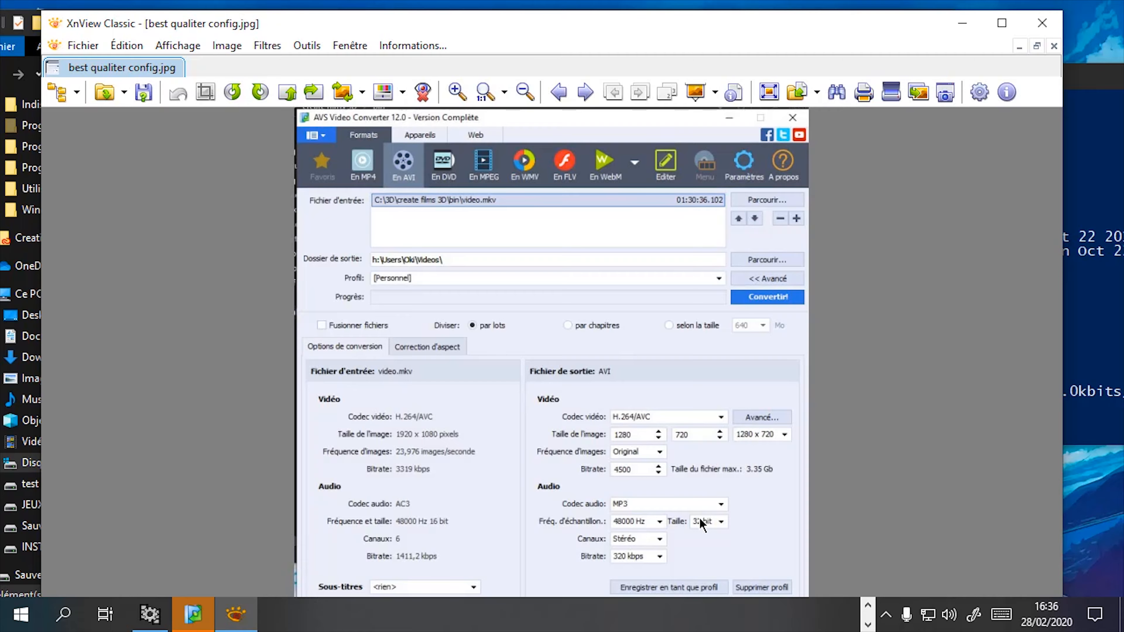
{"action": "scroll", "coordinate": [700, 525], "scroll_direction": "up", "scroll_amount": 2}
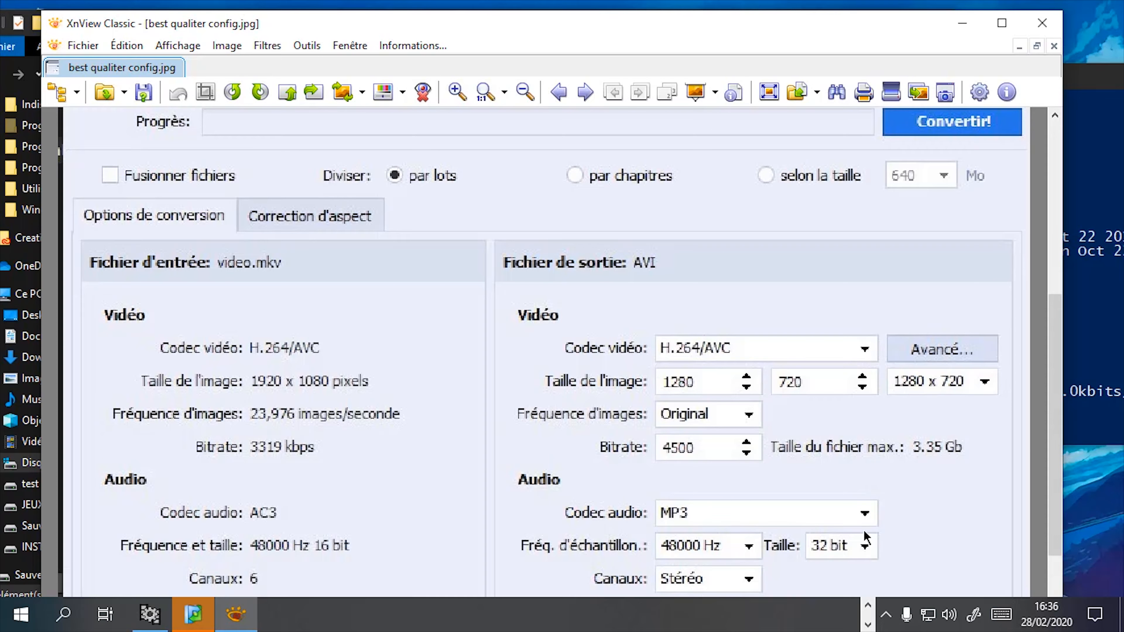
{"action": "scroll", "coordinate": [778, 416], "scroll_direction": "down", "scroll_amount": 2}
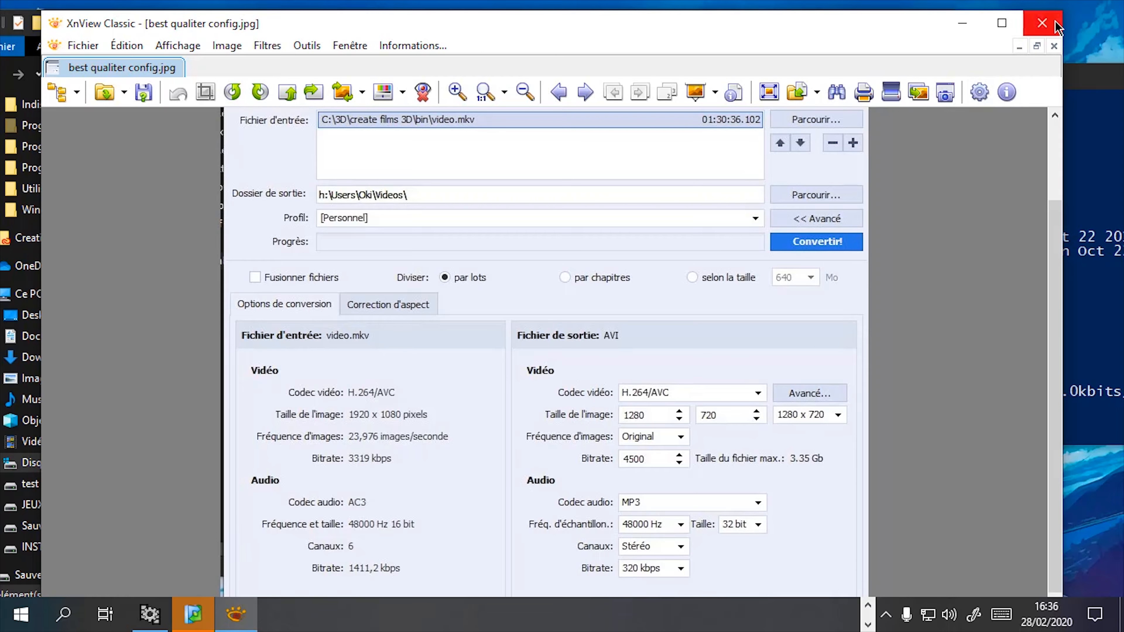
{"action": "left_click", "coordinate": [1042, 23]}
Examine the video and audio output settings in plus rapide pas de qualité.jpg, and close the image.
{"action": "double_click", "coordinate": [444, 142]}
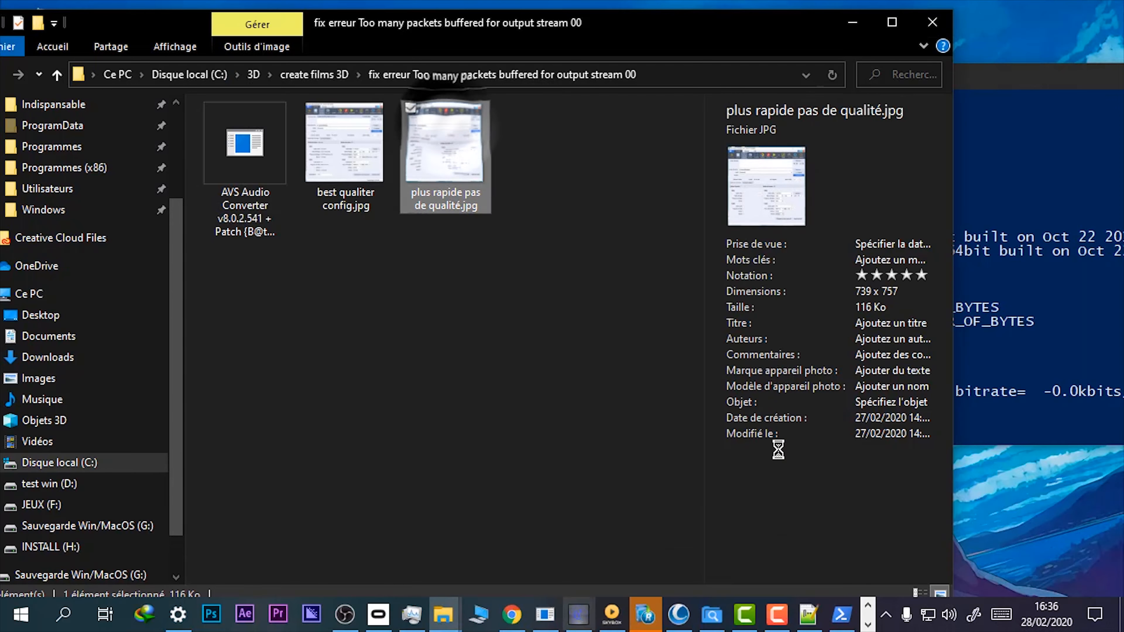
{"action": "scroll", "coordinate": [688, 531], "scroll_direction": "up", "scroll_amount": 2}
{"action": "scroll", "coordinate": [777, 525], "scroll_direction": "down", "scroll_amount": 1}
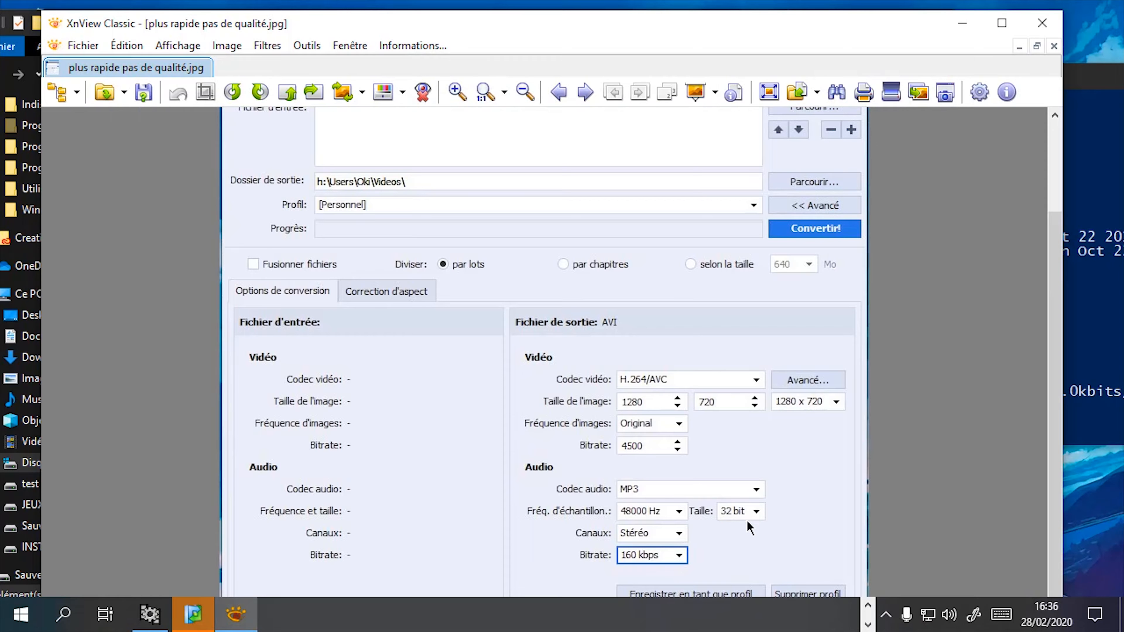
{"action": "scroll", "coordinate": [748, 528], "scroll_direction": "up", "scroll_amount": 1}
{"action": "scroll", "coordinate": [850, 483], "scroll_direction": "down", "scroll_amount": 2}
{"action": "scroll", "coordinate": [834, 477], "scroll_direction": "up", "scroll_amount": 2}
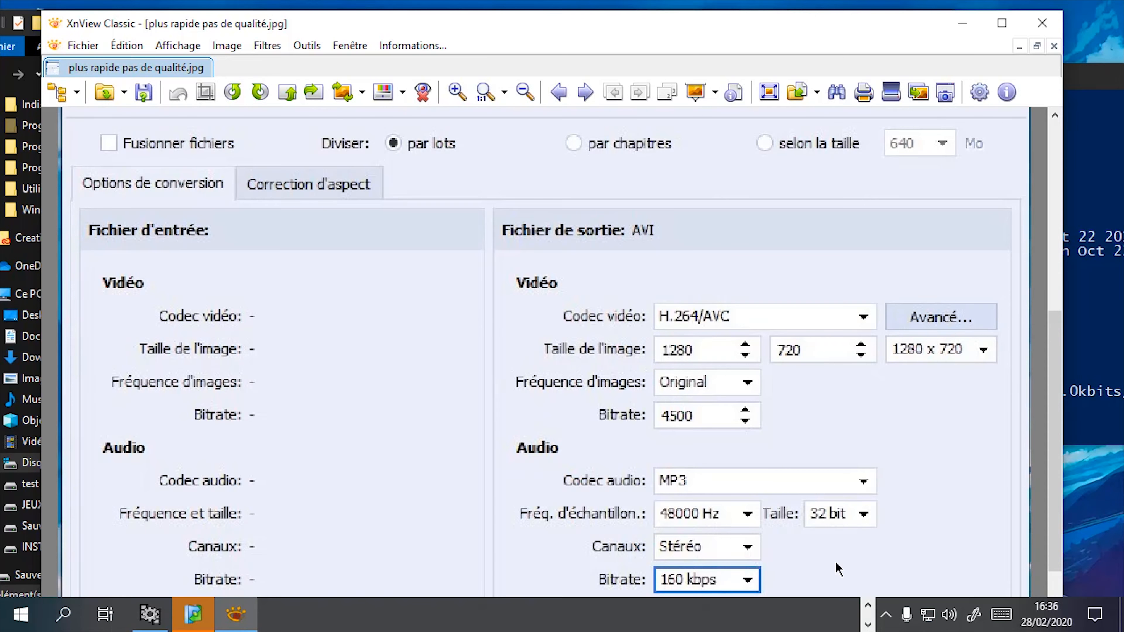
{"action": "left_click", "coordinate": [1042, 22]}
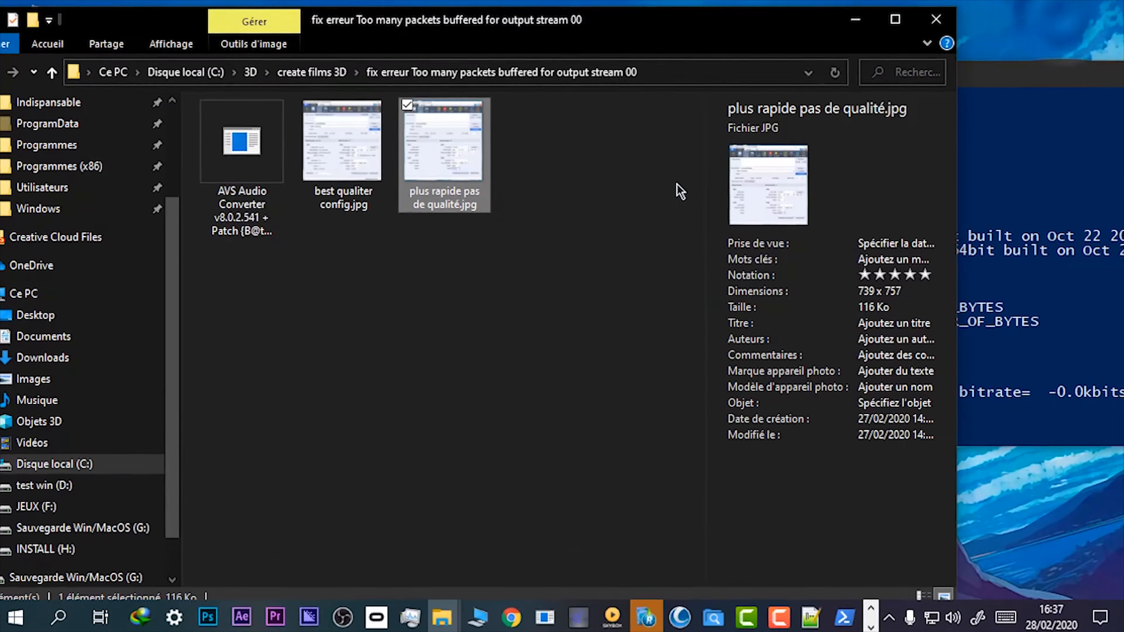
Switch to AVS Video Converter, dismissing its subscription offer, and expand the advanced conversion options.
{"action": "left_click", "coordinate": [466, 352]}
{"action": "left_click", "coordinate": [856, 18]}
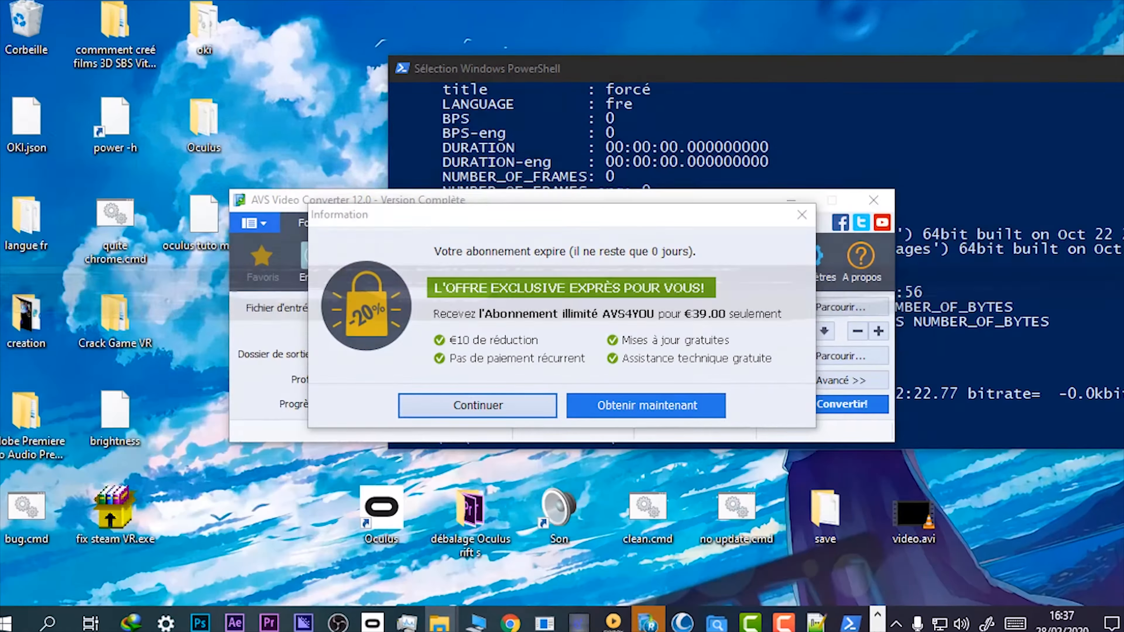
{"action": "left_click", "coordinate": [477, 406]}
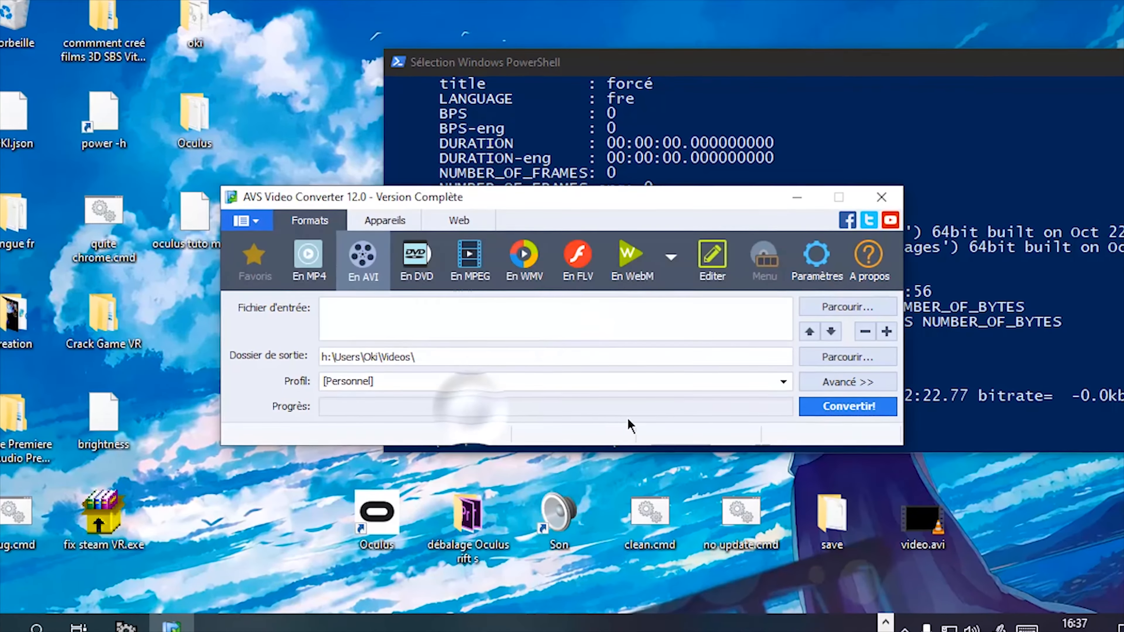
{"action": "left_click", "coordinate": [814, 383]}
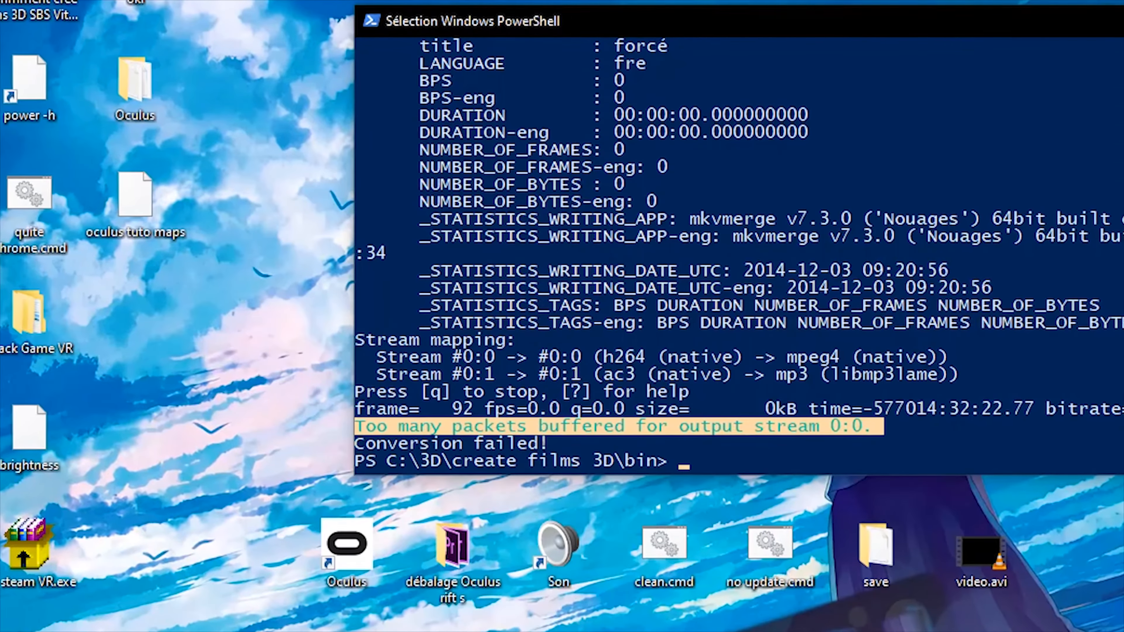
Delete the old video.avi from the create films 3D folder in File Explorer.
{"action": "left_click", "coordinate": [422, 631]}
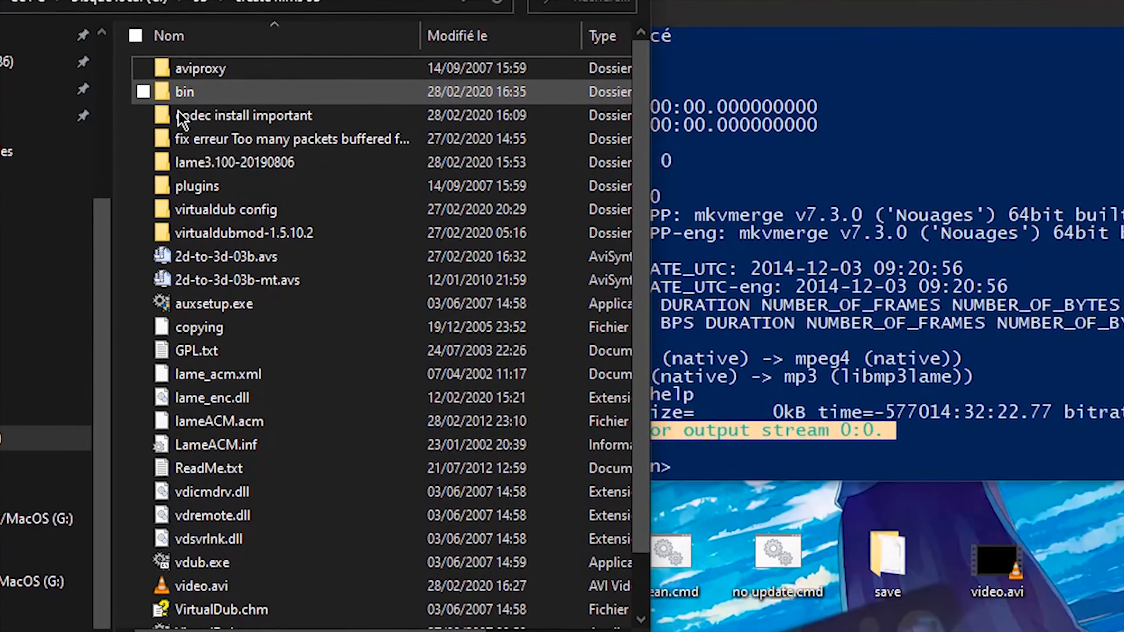
{"action": "left_click", "coordinate": [213, 592]}
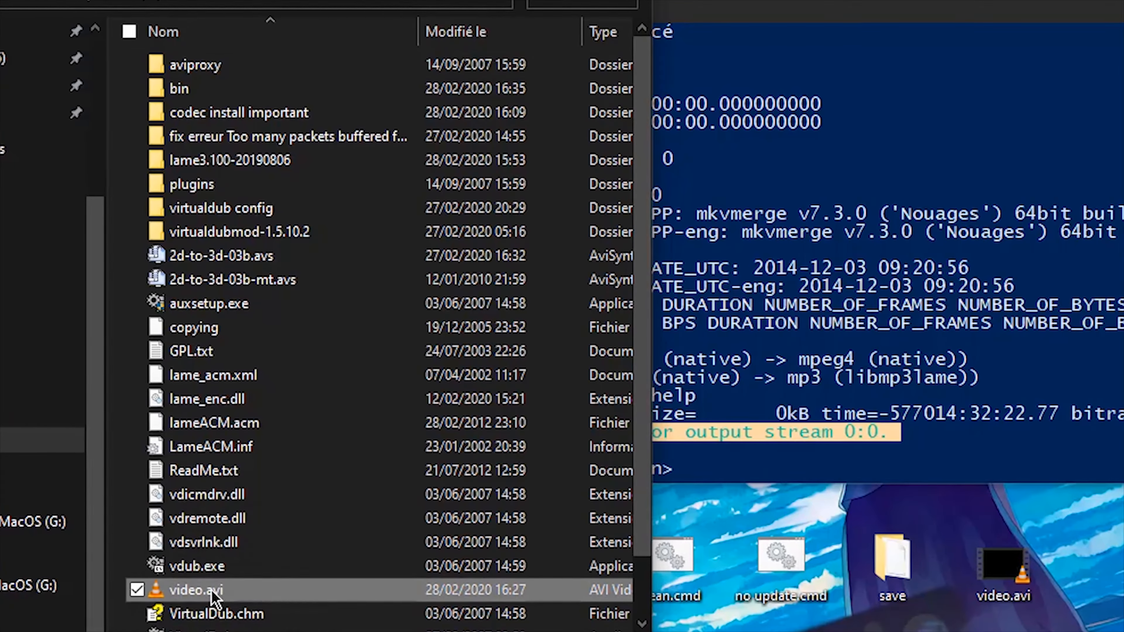
{"action": "key", "text": "Delete"}
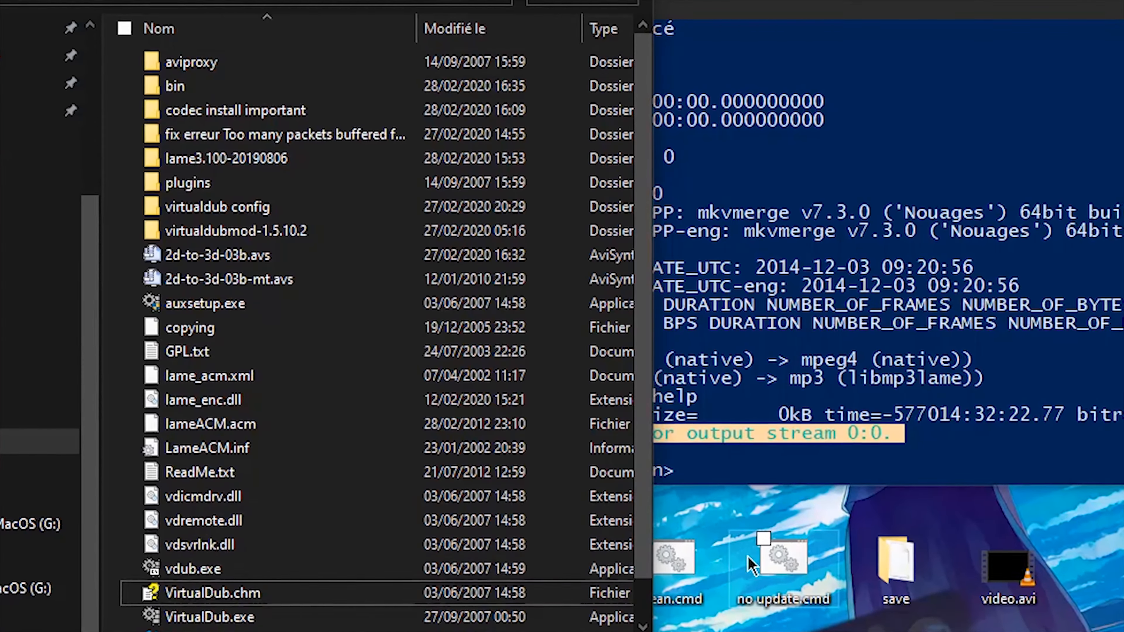
Move video.avi from the desktop into the create films 3D folder and open it.
{"action": "left_click", "coordinate": [1014, 579]}
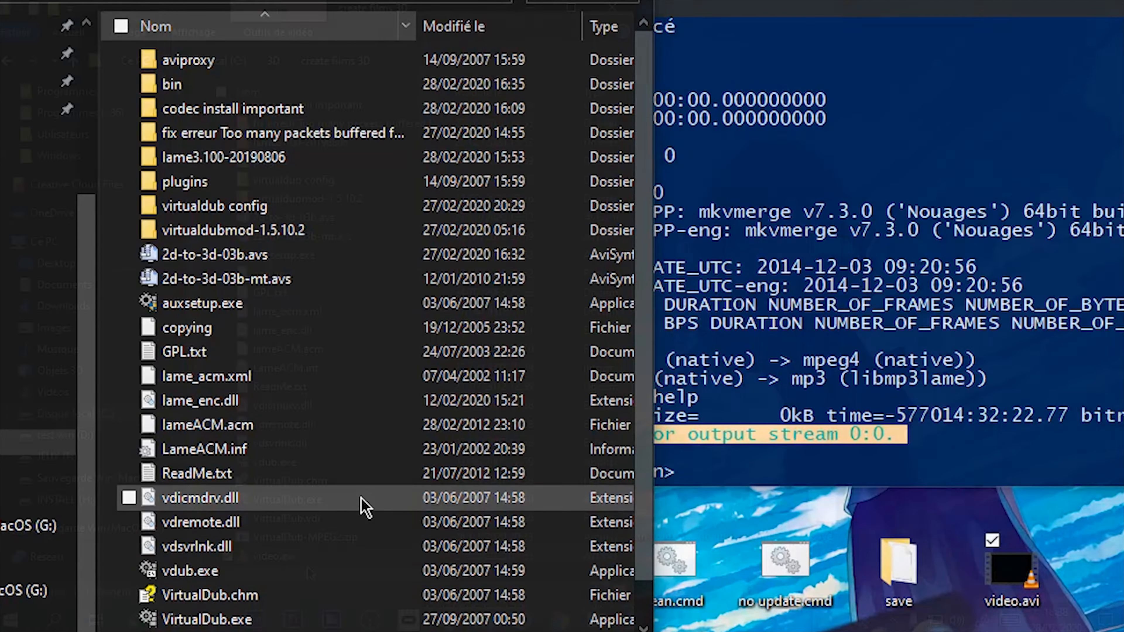
{"action": "left_click", "coordinate": [362, 494]}
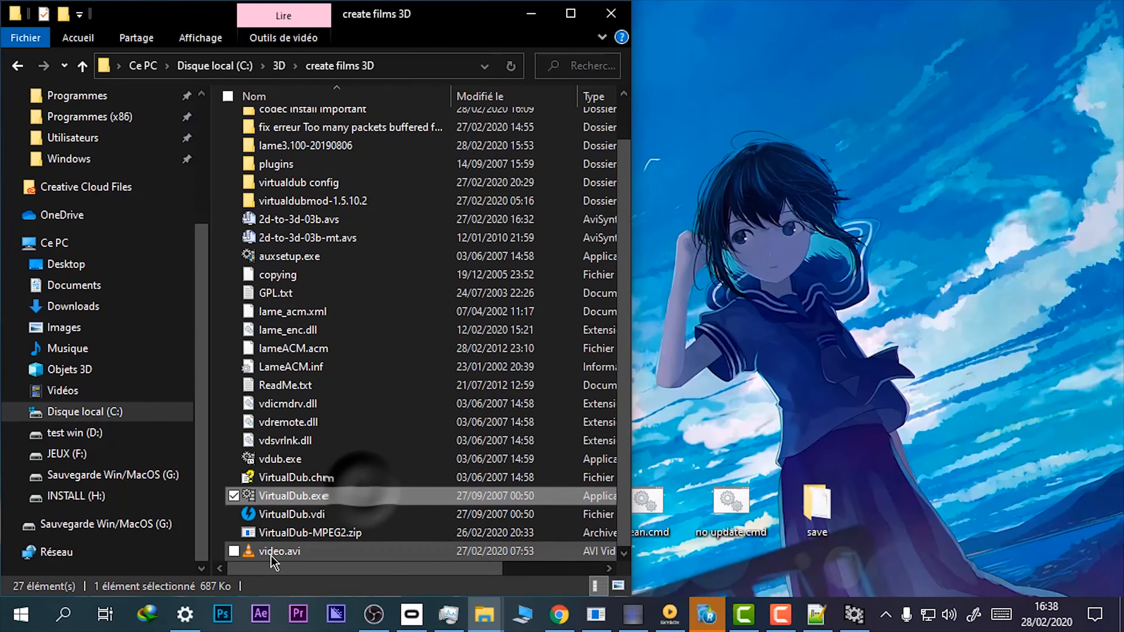
{"action": "left_click", "coordinate": [270, 554]}
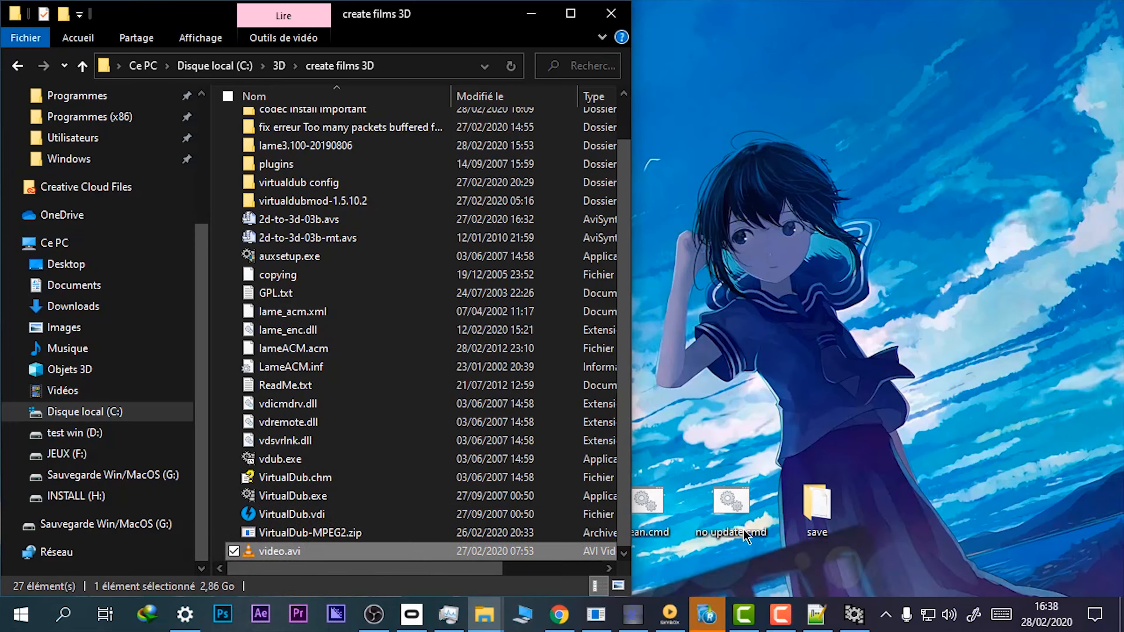
{"action": "double_click", "coordinate": [315, 551]}
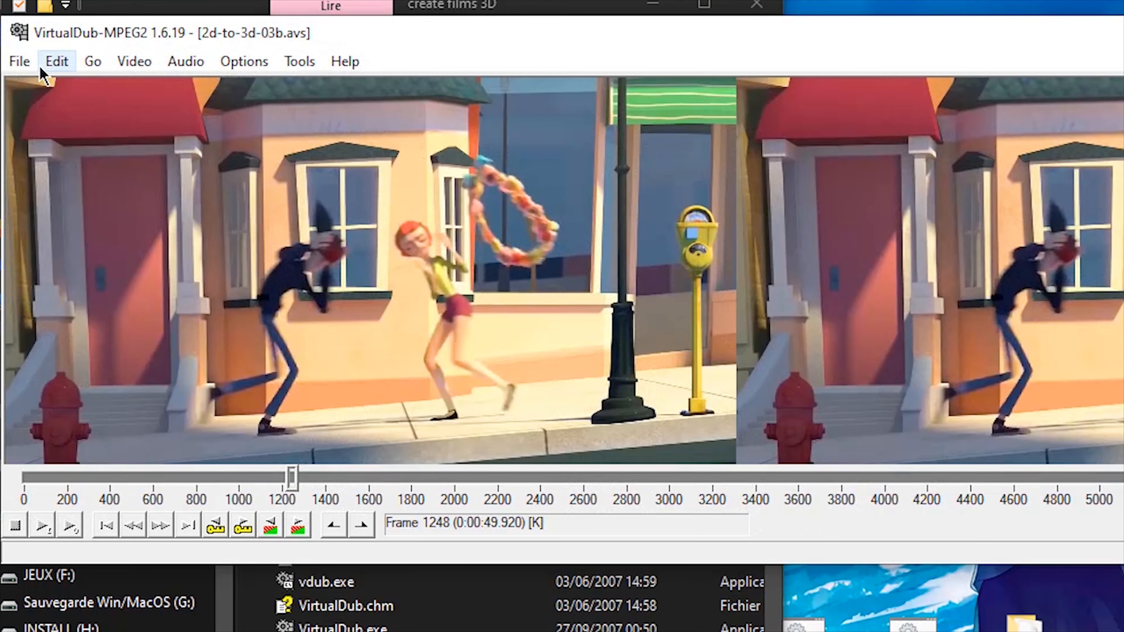
Open the 2d-to-3d-03b.avs script from the create films 3D folder in VirtualDub-MPEG2.
{"action": "left_click", "coordinate": [19, 62]}
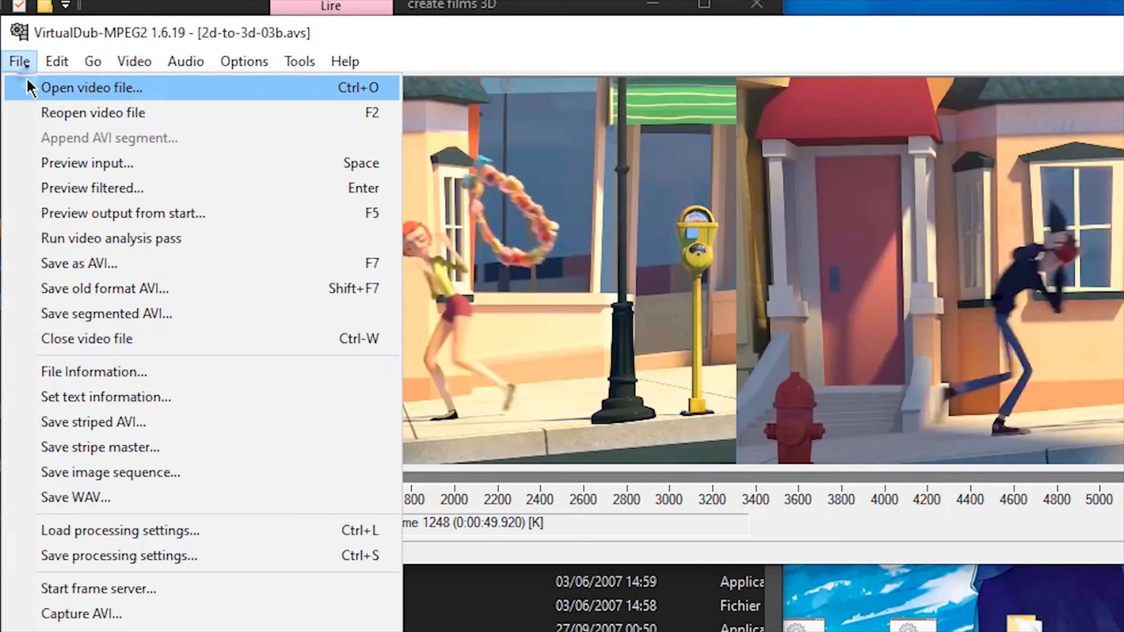
{"action": "left_click", "coordinate": [31, 85]}
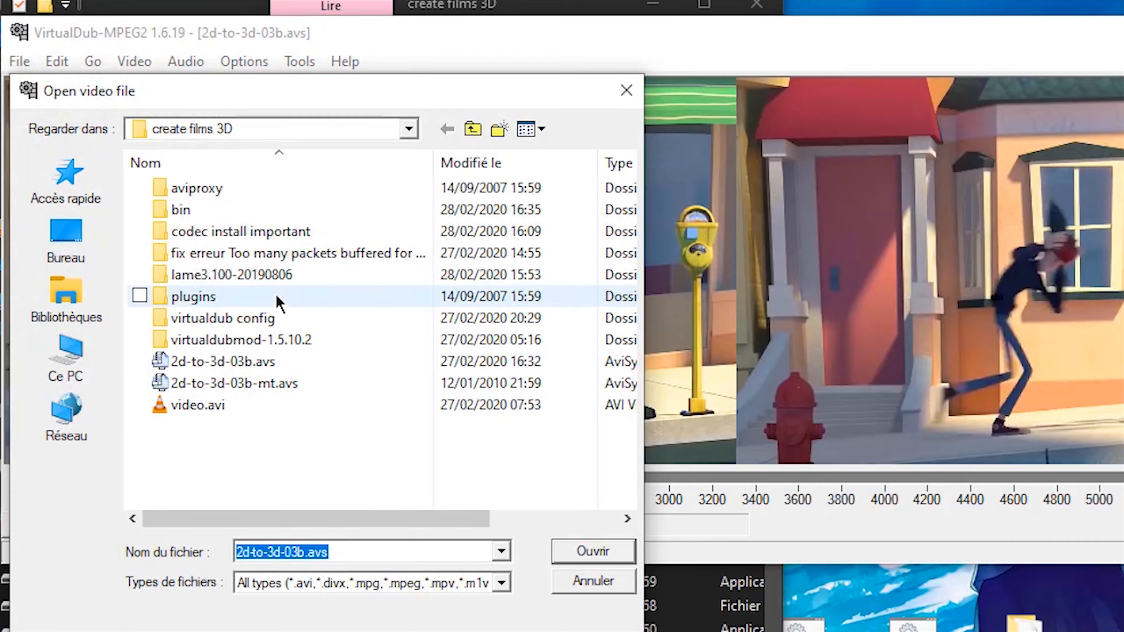
{"action": "left_click", "coordinate": [259, 365]}
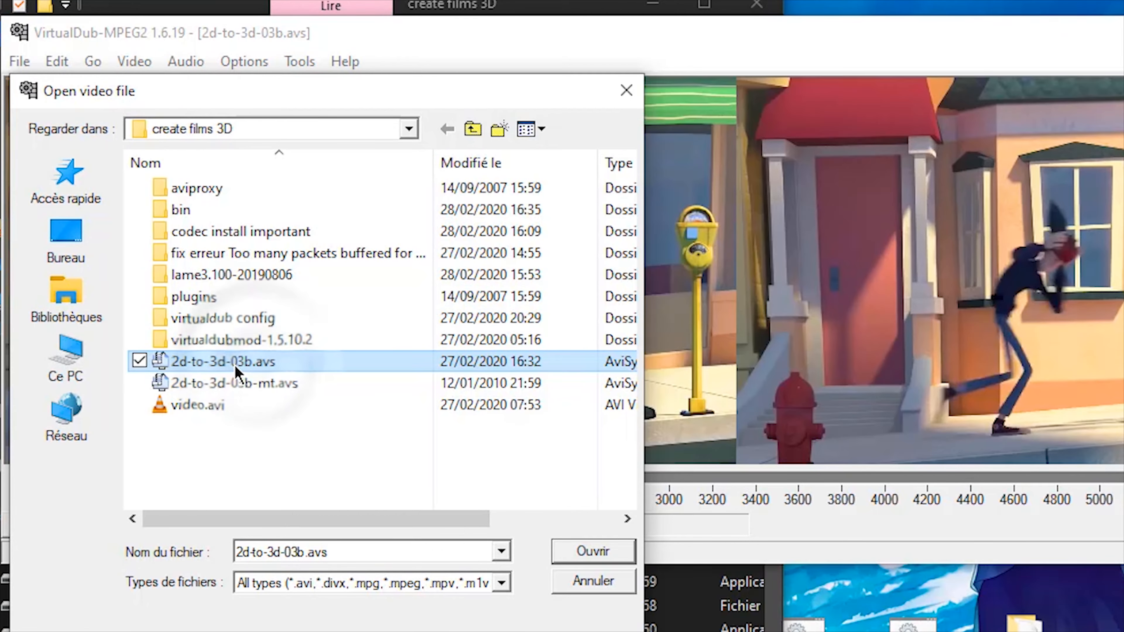
{"action": "double_click", "coordinate": [254, 368]}
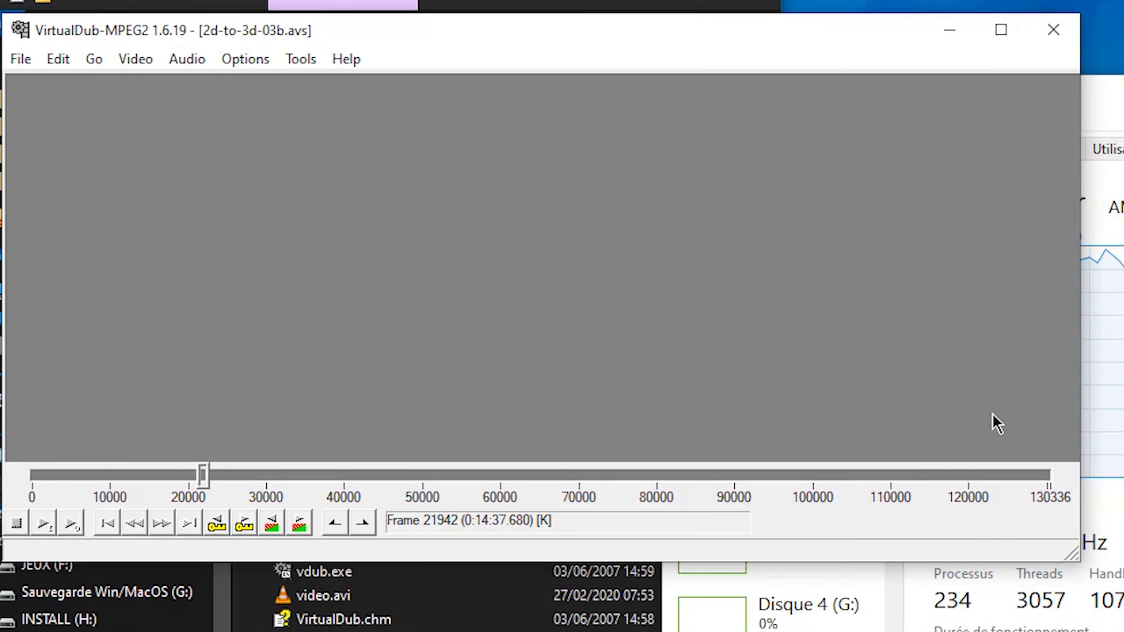
Set the video compression to the Xvid MPEG-4 Codec, reviewing and accepting its existing configuration.
{"action": "left_click", "coordinate": [127, 61]}
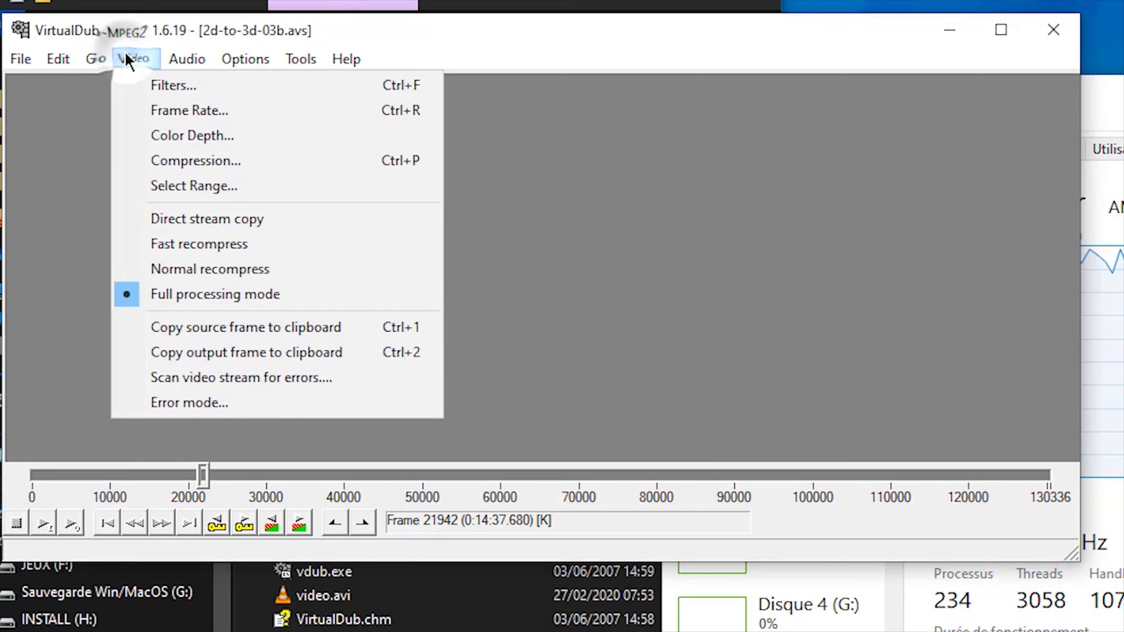
{"action": "left_click", "coordinate": [122, 67]}
{"action": "left_click", "coordinate": [122, 69]}
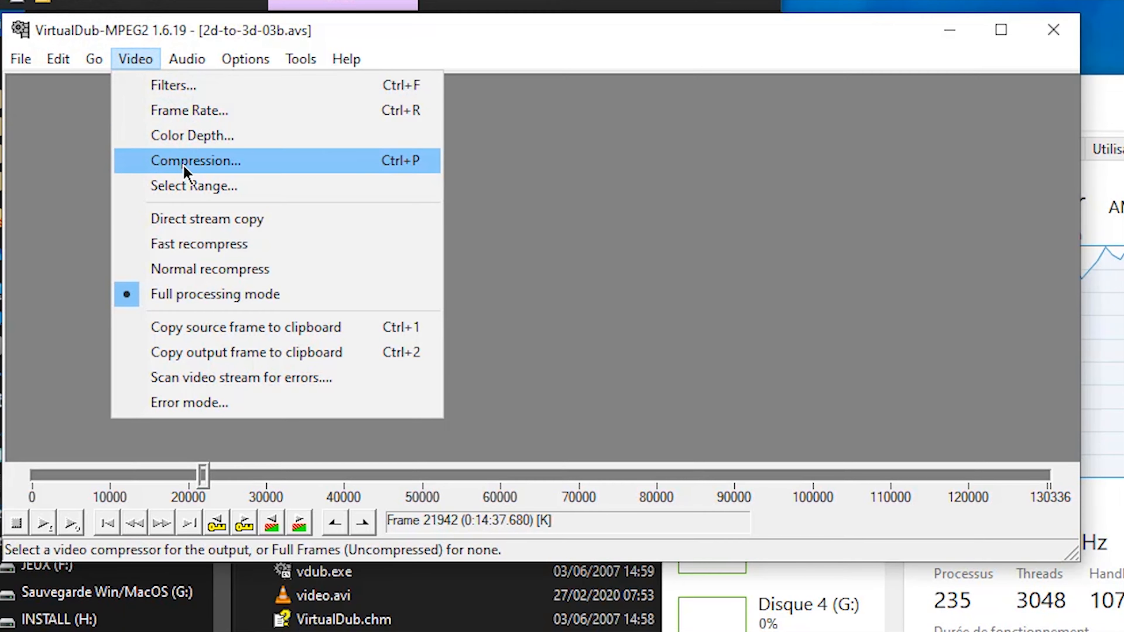
{"action": "left_click", "coordinate": [194, 168]}
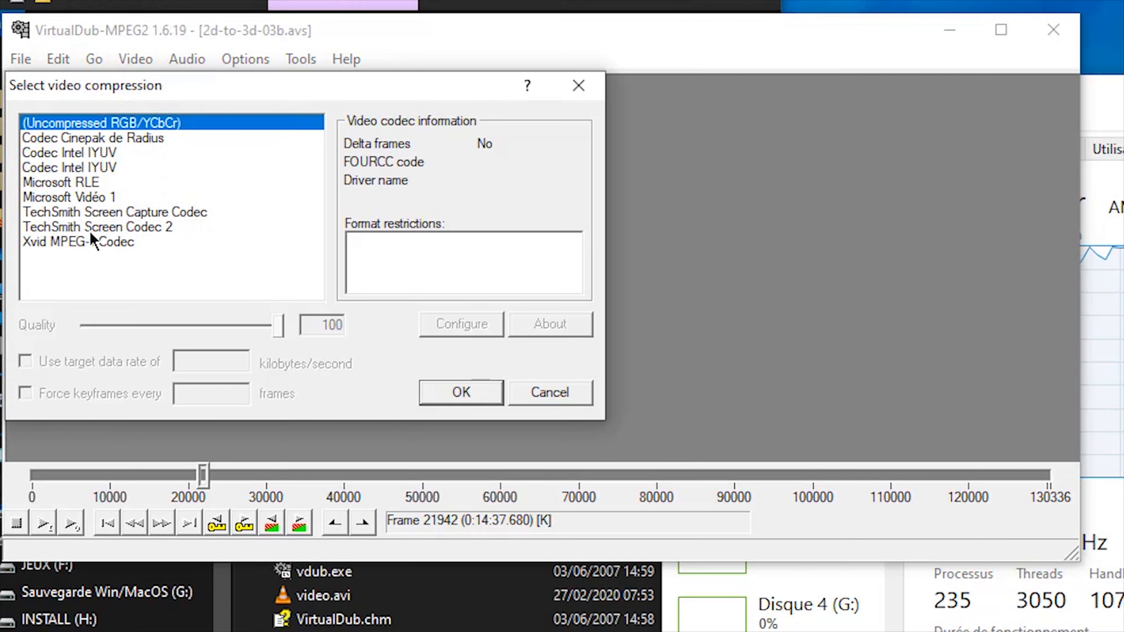
{"action": "left_click", "coordinate": [93, 241]}
{"action": "left_click", "coordinate": [460, 330]}
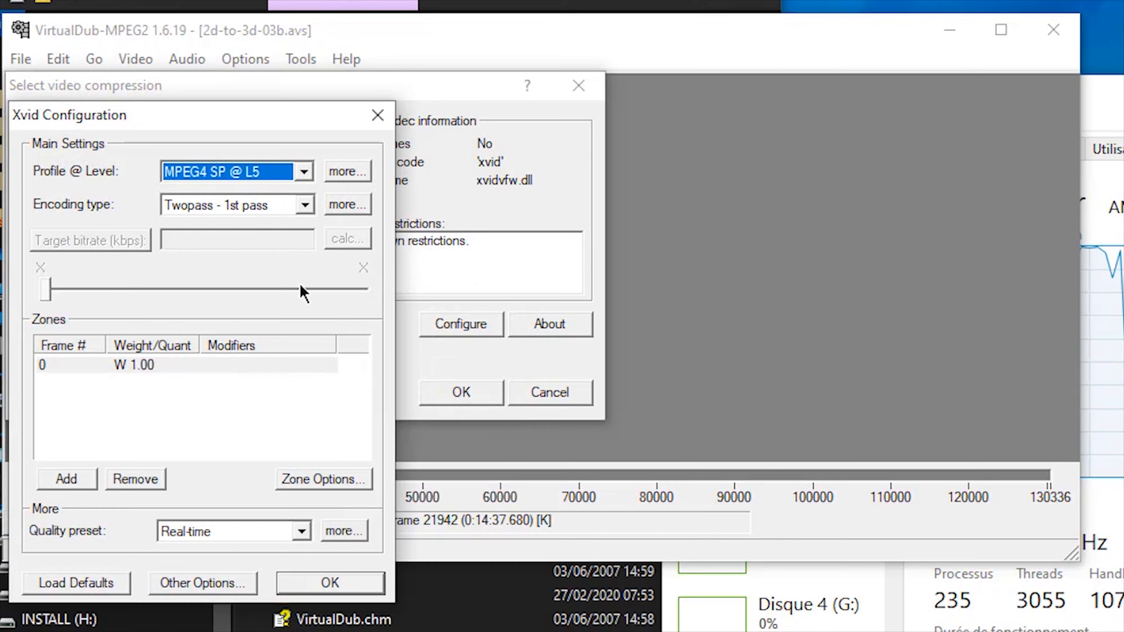
{"action": "left_click", "coordinate": [330, 584]}
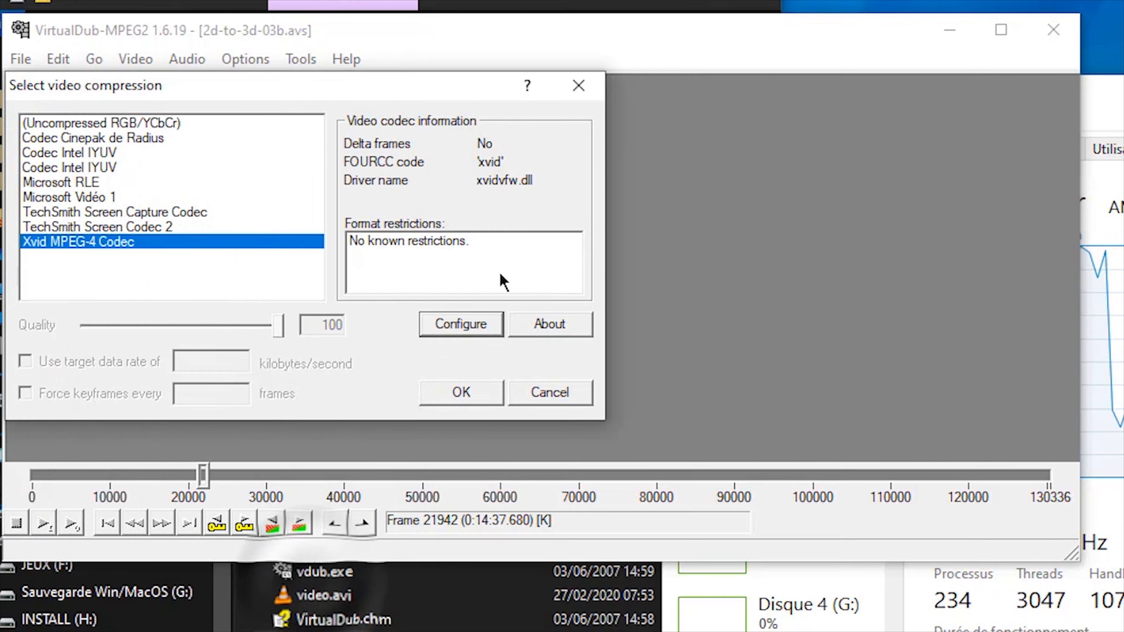
{"action": "left_click", "coordinate": [461, 393]}
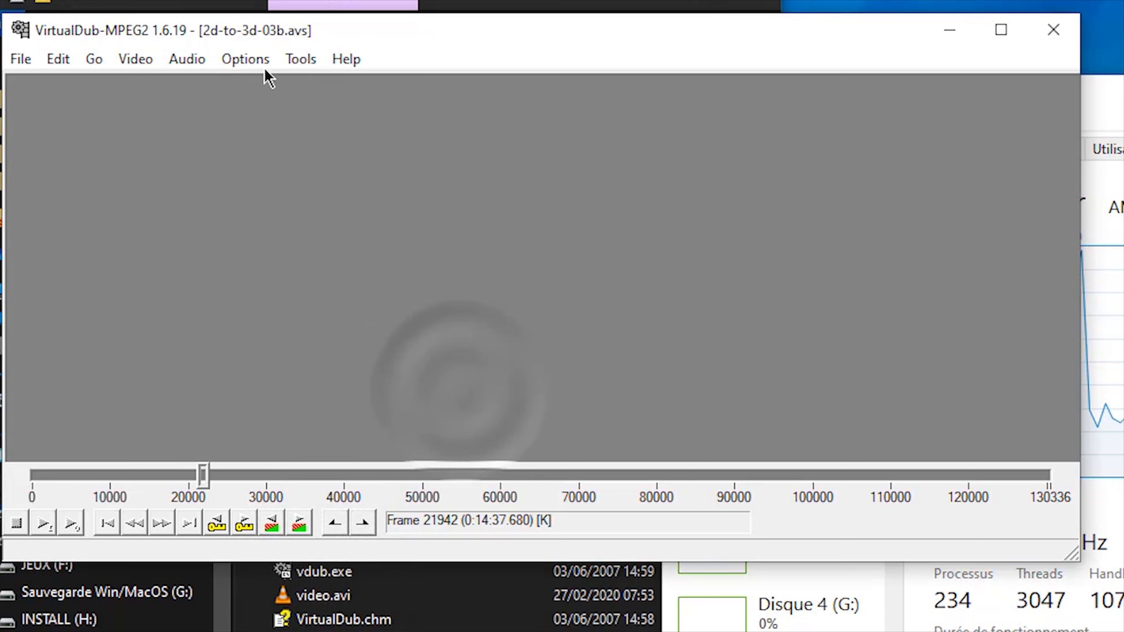
Switch the audio of the loaded script from direct stream copy to full processing mode.
{"action": "left_click", "coordinate": [189, 66]}
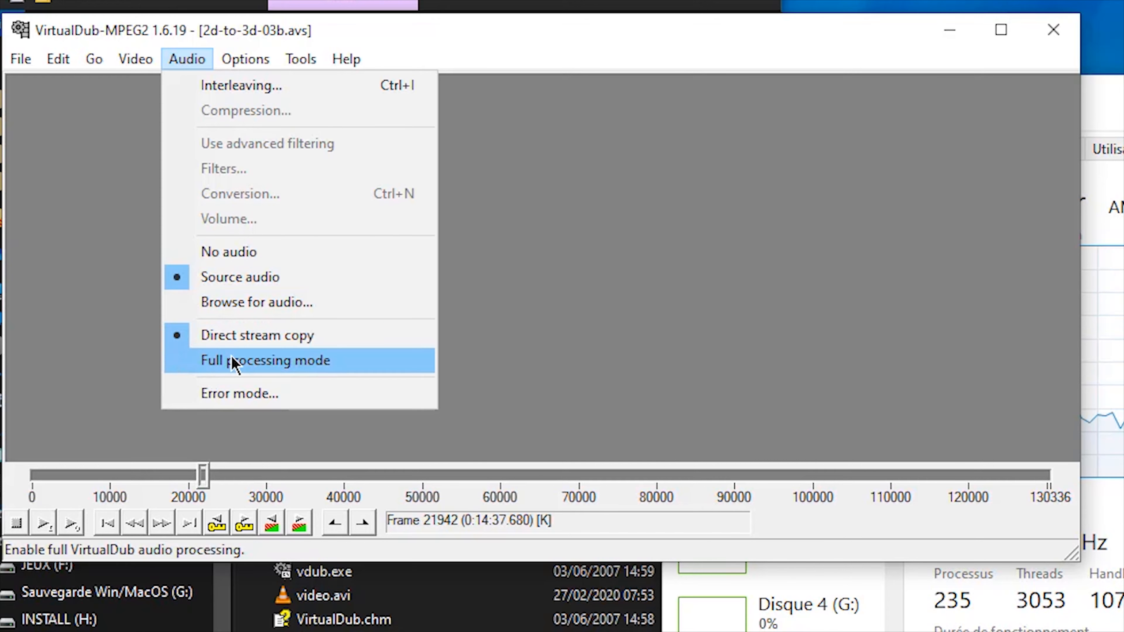
{"action": "left_click", "coordinate": [285, 371]}
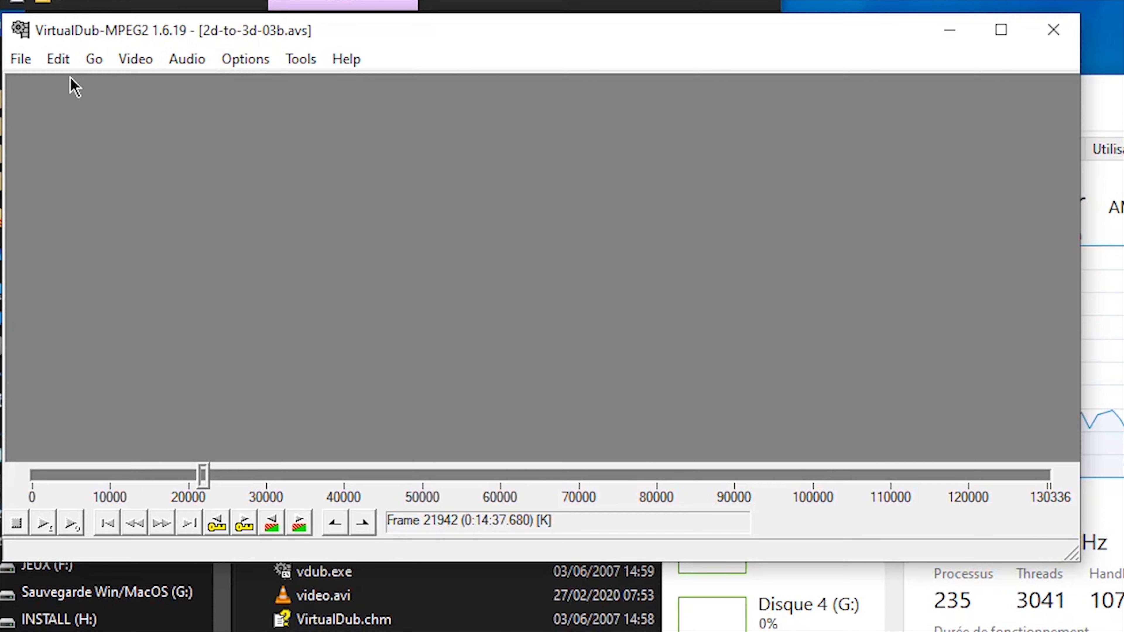
Review the Lame MP3 and MPEG Layer-3 formats offered for audio compression and leave without applying any.
{"action": "left_click", "coordinate": [185, 59]}
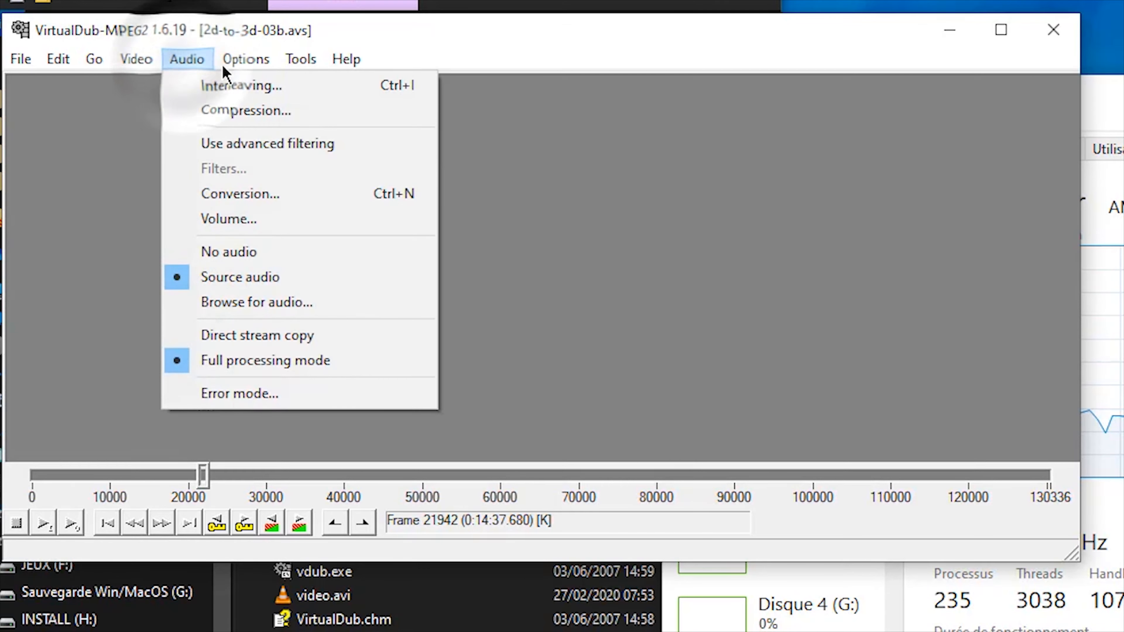
{"action": "left_click", "coordinate": [183, 61]}
{"action": "left_click", "coordinate": [183, 61]}
{"action": "left_click", "coordinate": [228, 110]}
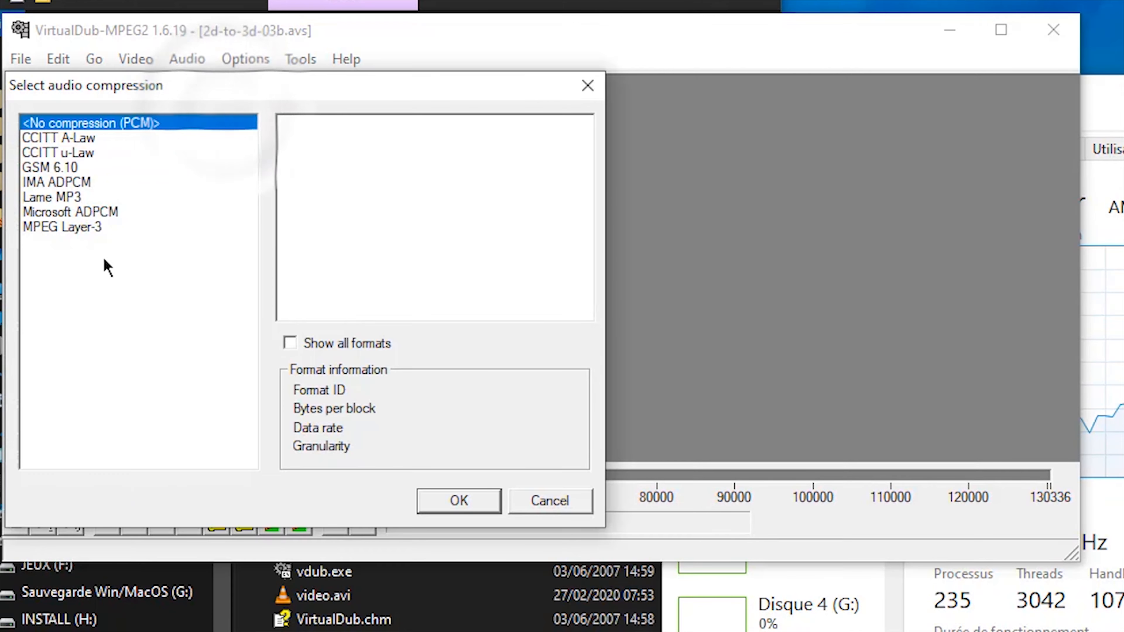
{"action": "left_click", "coordinate": [83, 226]}
{"action": "left_click", "coordinate": [116, 214]}
{"action": "left_click", "coordinate": [80, 198]}
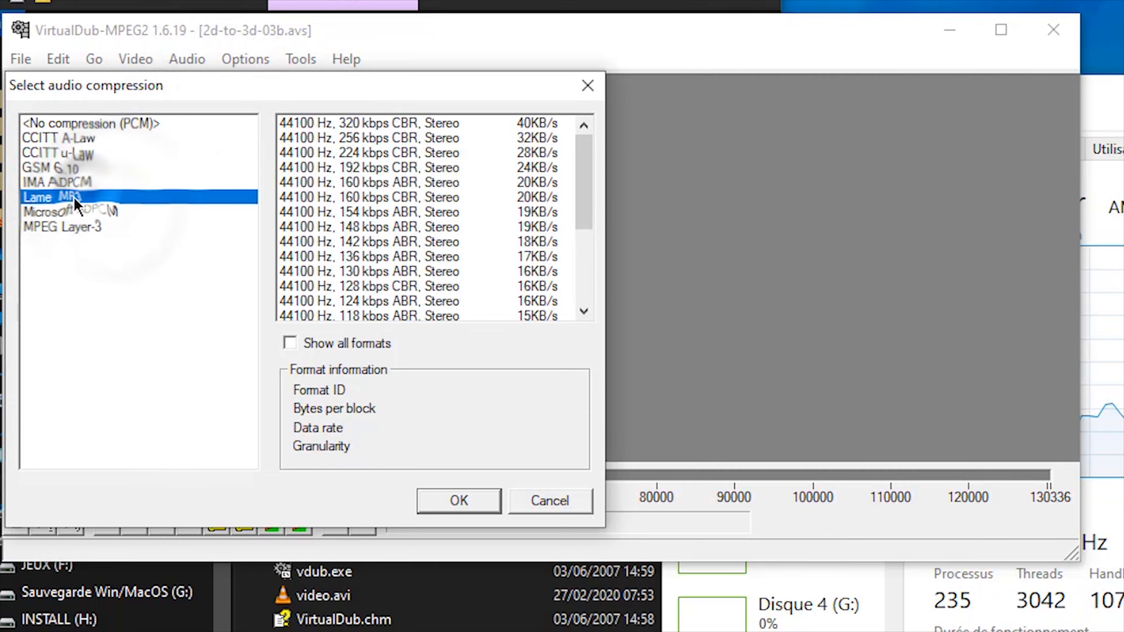
{"action": "left_click", "coordinate": [71, 227]}
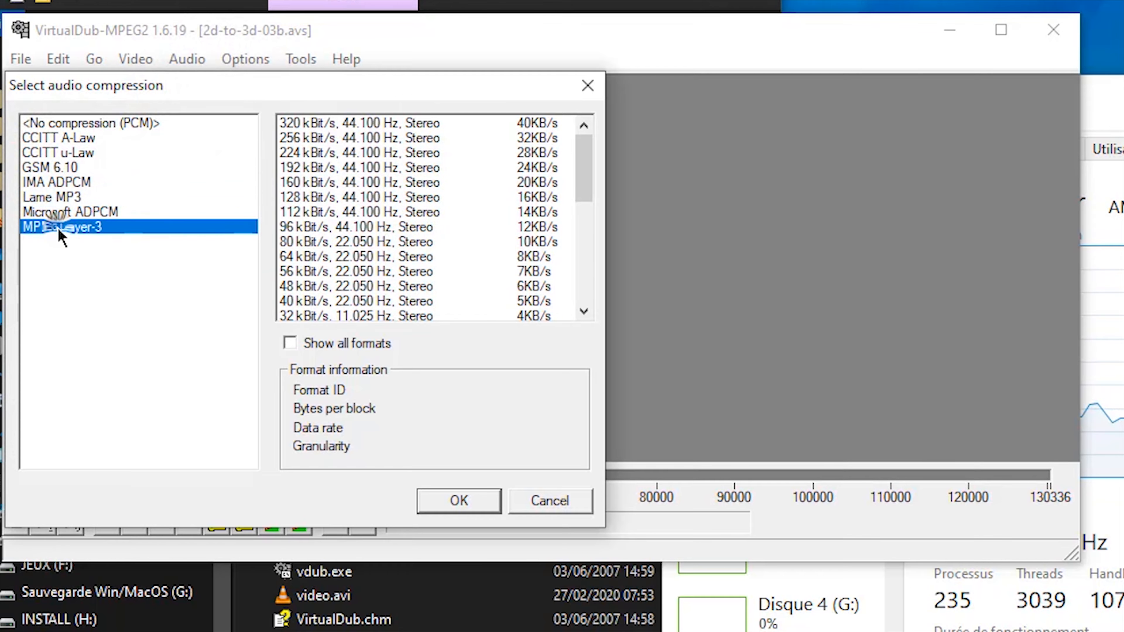
{"action": "left_click", "coordinate": [547, 509]}
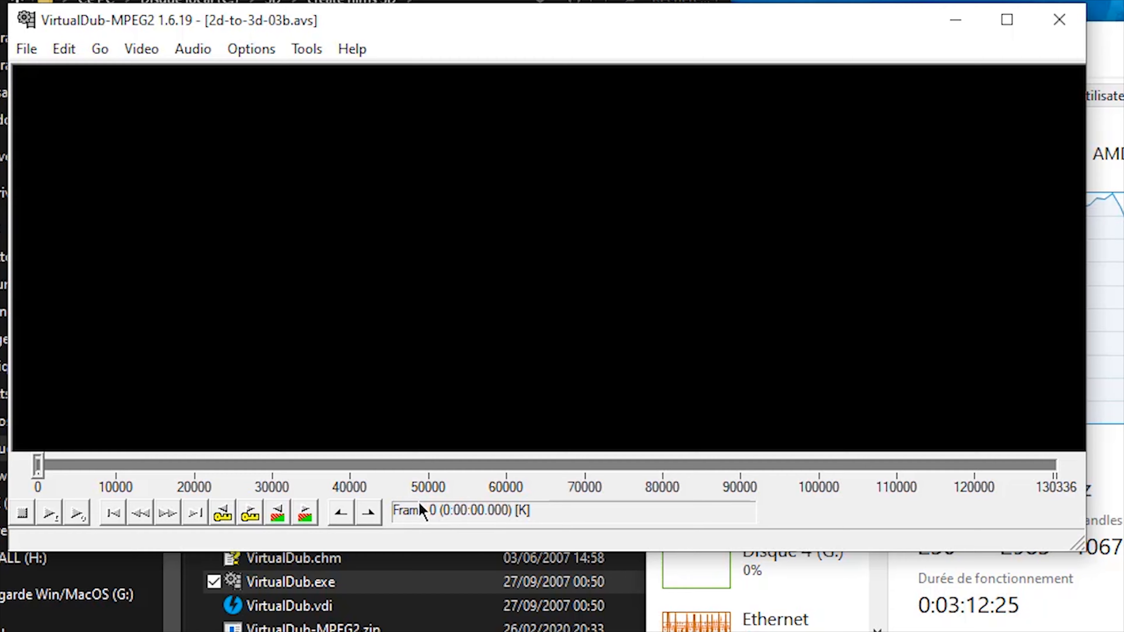
Mark frames 0 to 128581 as the range to render, leaving out the end of the film.
{"action": "mouse_move", "coordinate": [423, 504]}
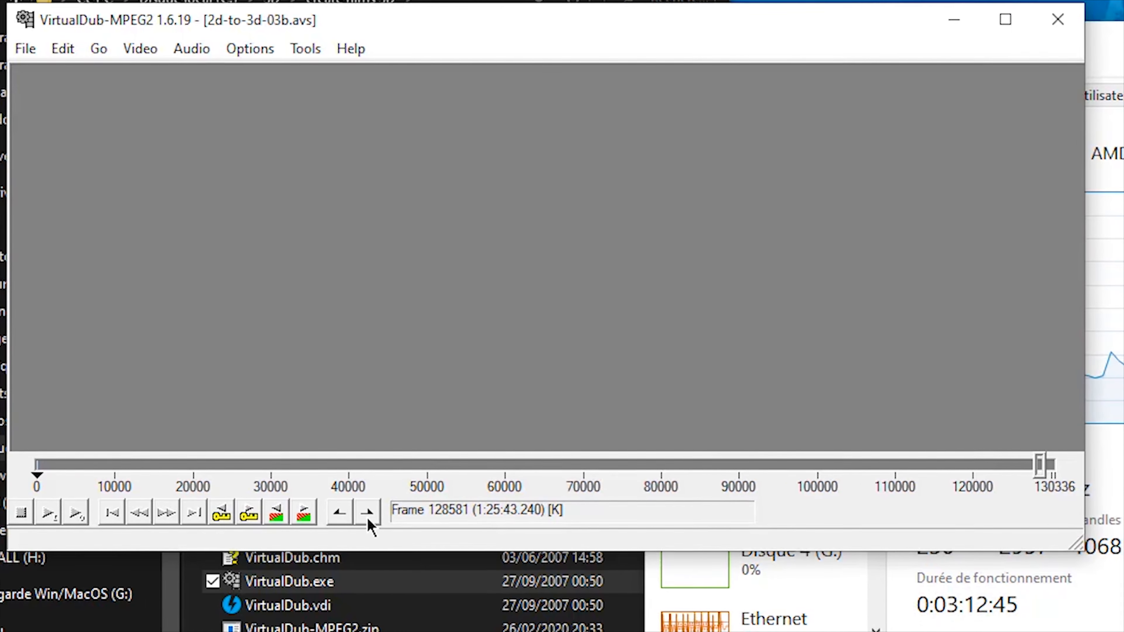
{"action": "left_click", "coordinate": [367, 513]}
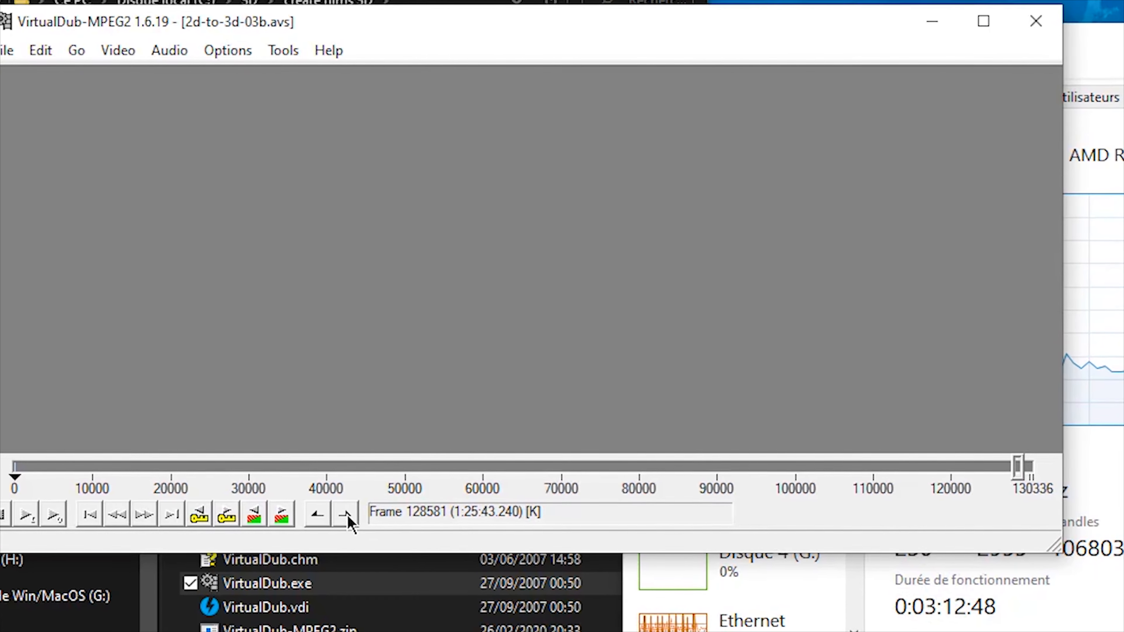
{"action": "left_click", "coordinate": [334, 522]}
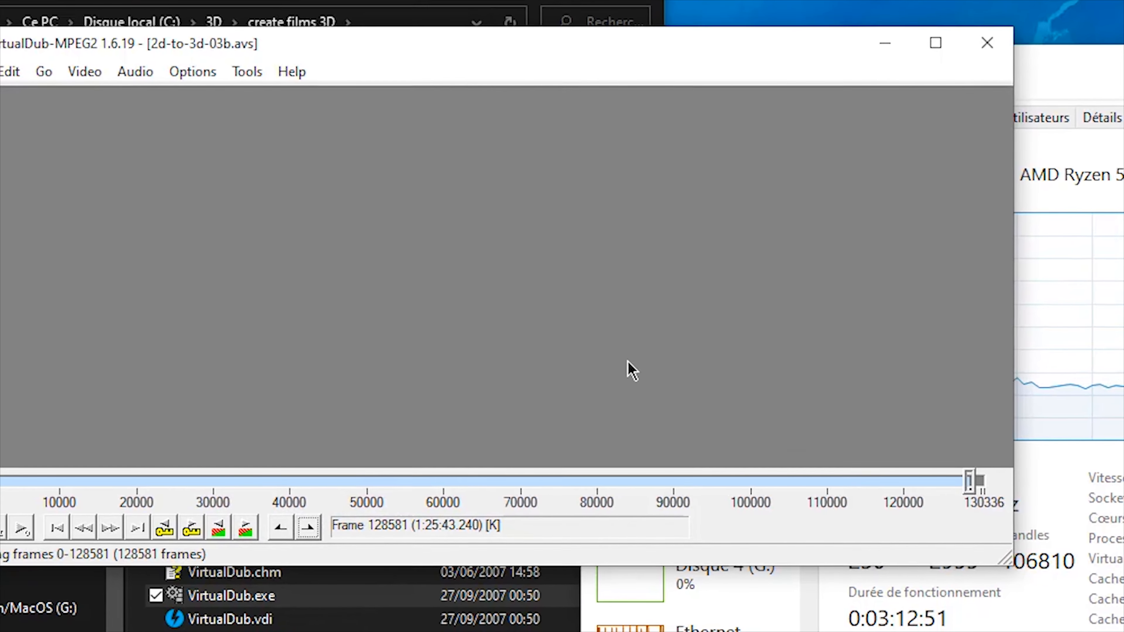
Save the selected range as an AVI on the desktop and set the processing thread priority to Highest.
{"action": "left_click", "coordinate": [20, 103]}
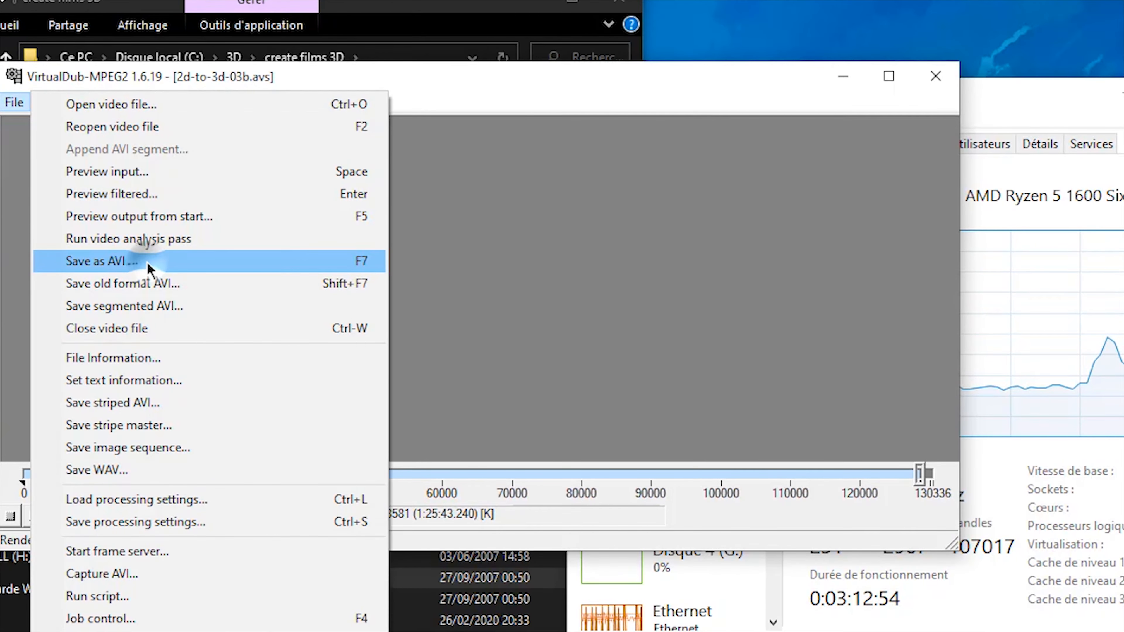
{"action": "left_click", "coordinate": [148, 262]}
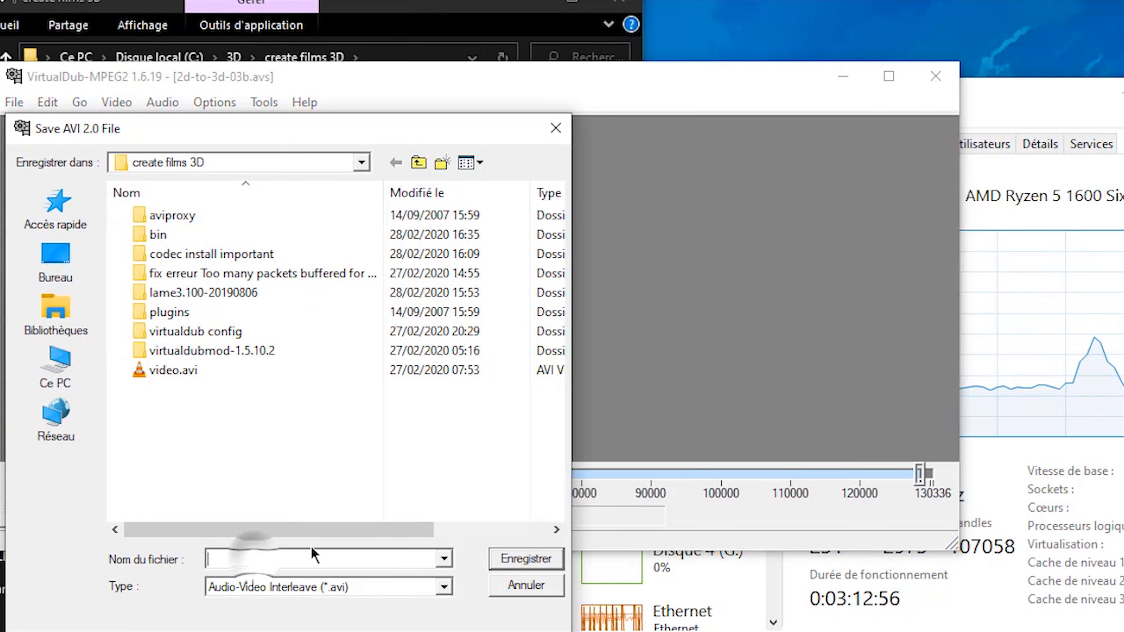
{"action": "left_click", "coordinate": [72, 268]}
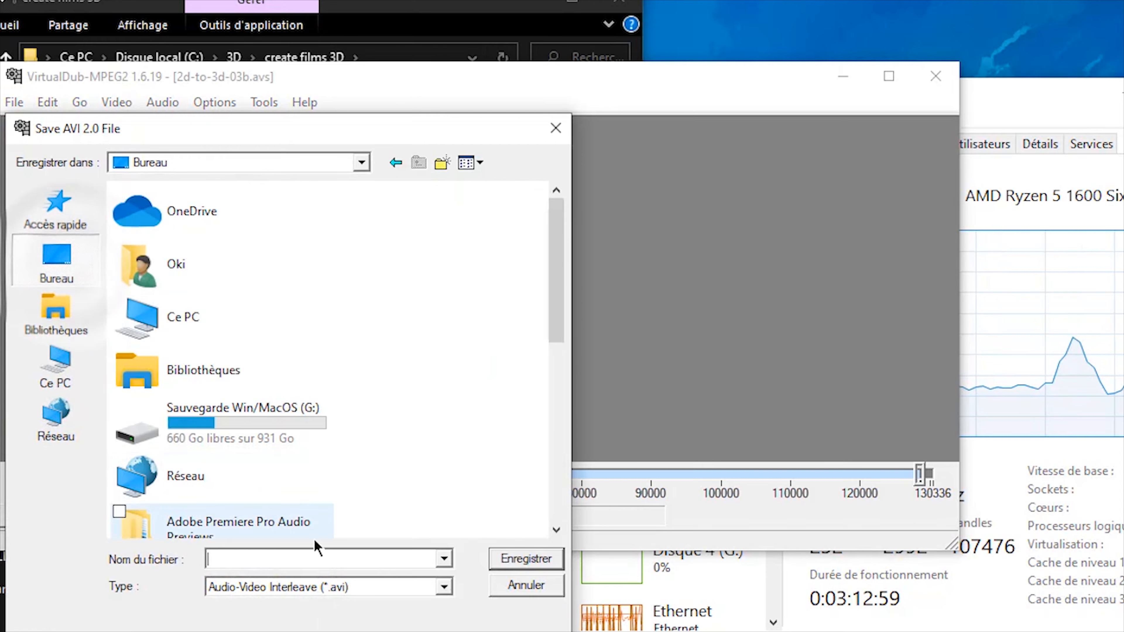
{"action": "left_click", "coordinate": [530, 557]}
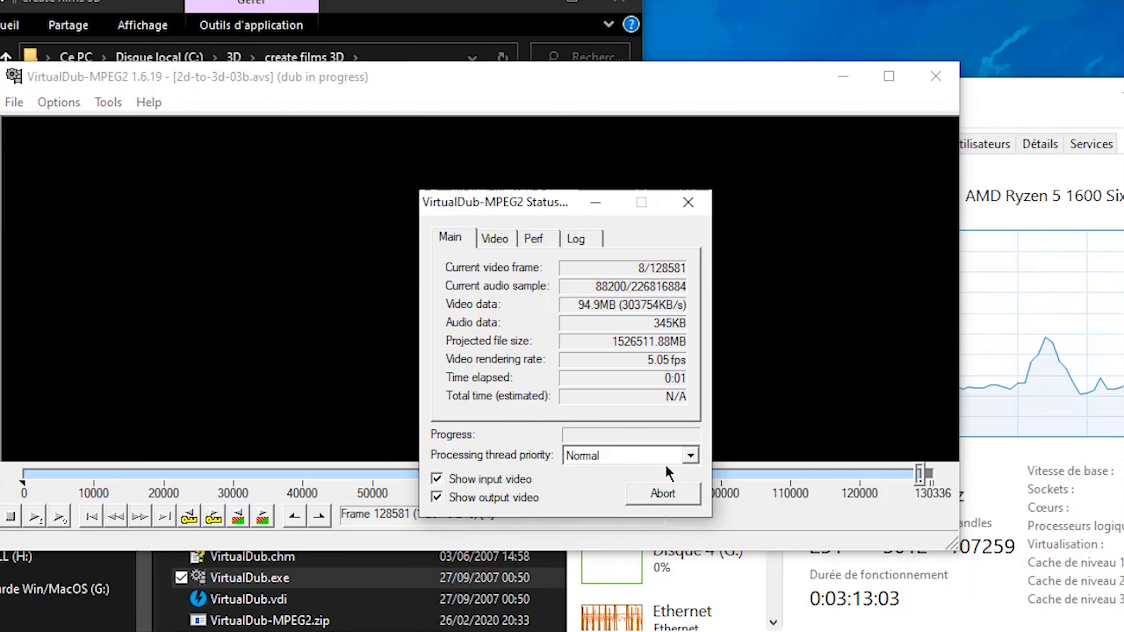
{"action": "left_click", "coordinate": [665, 455]}
{"action": "left_click", "coordinate": [575, 500]}
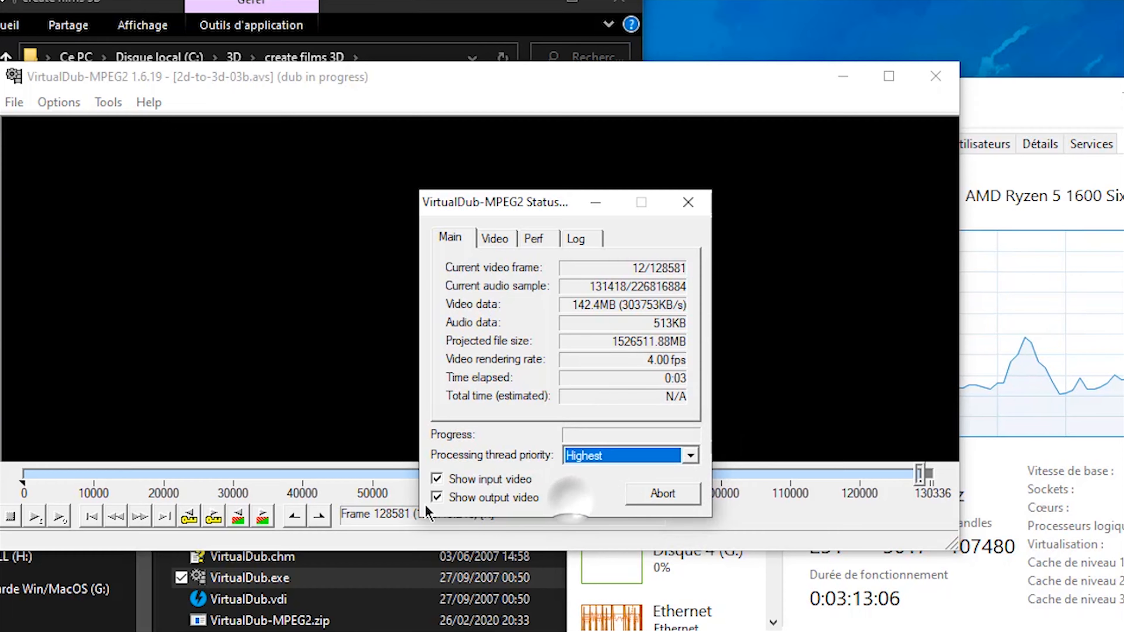
Minimise VirtualDub-MPEG2 and File Explorer, and place lage de glace 2.avi below the oculus tuto maps file on the desktop.
{"action": "key", "text": "alt+Tab"}
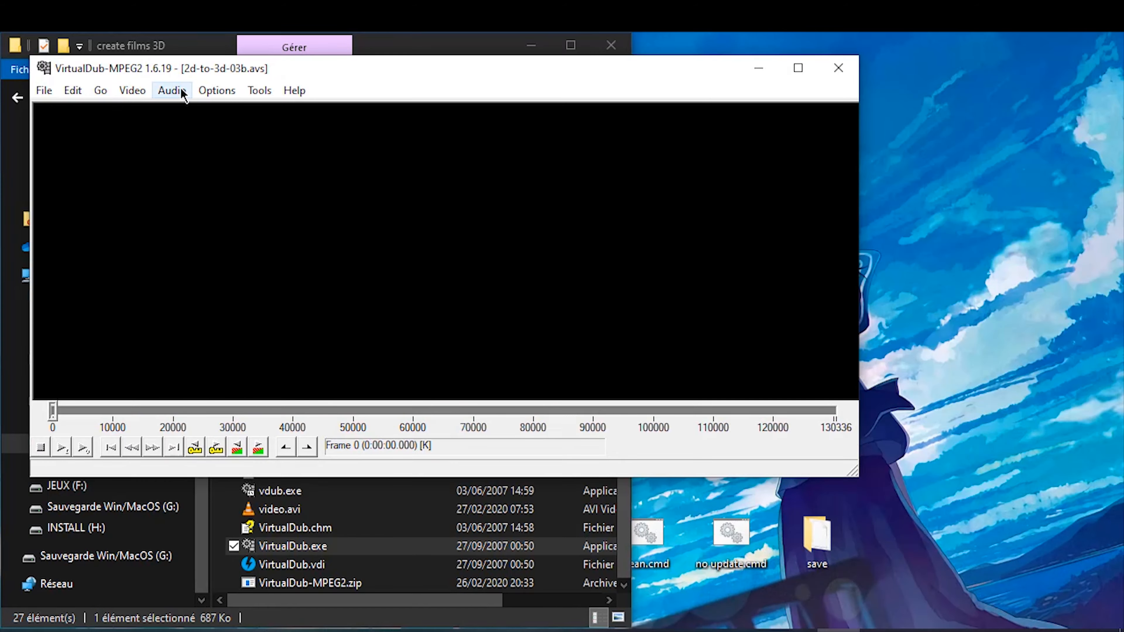
{"action": "left_click", "coordinate": [768, 68]}
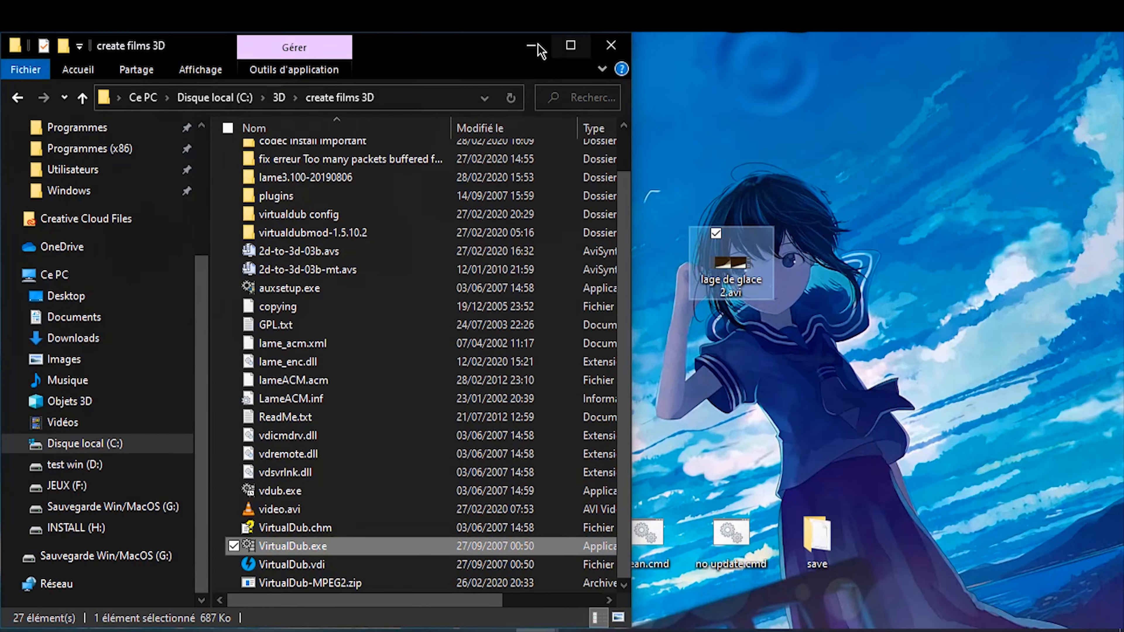
{"action": "left_click", "coordinate": [529, 51]}
{"action": "left_click_drag", "start_coordinate": [729, 265], "coordinate": [217, 389]}
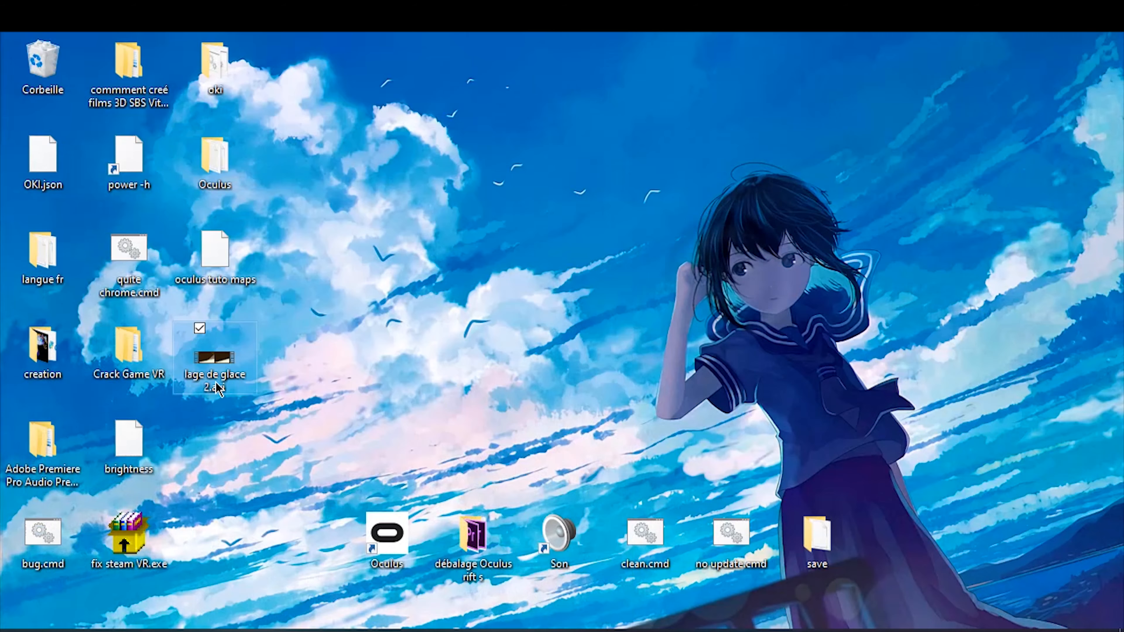
Play lage de glace 2.avi in VLC to check its side-by-side picture, leave full screen, and minimise the player.
{"action": "key", "text": "Return"}
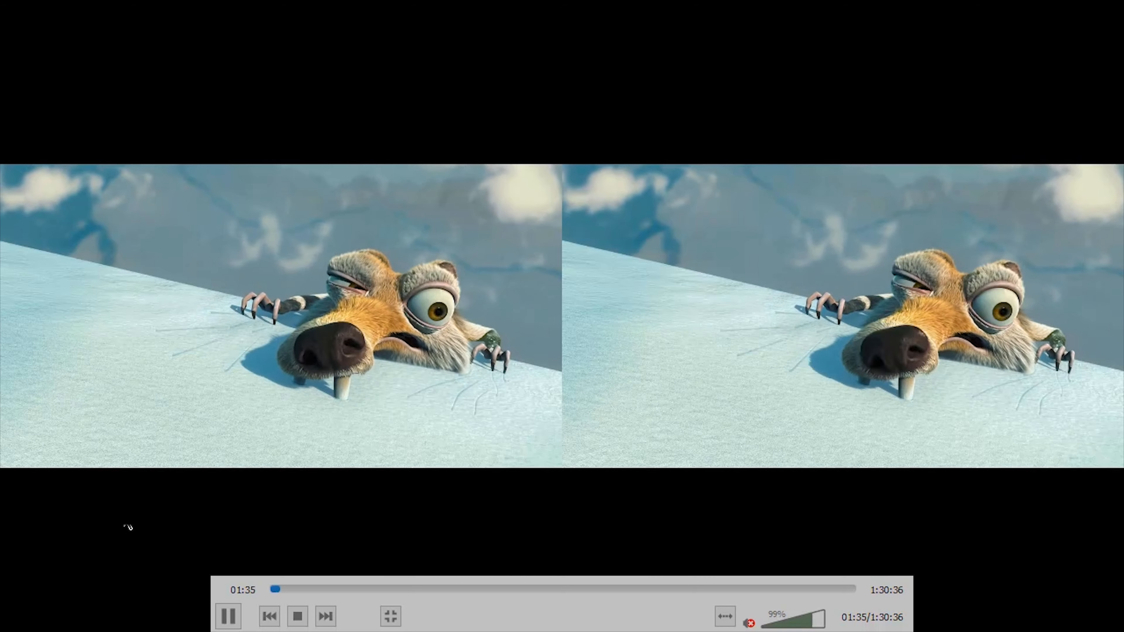
{"action": "double_click", "coordinate": [378, 484]}
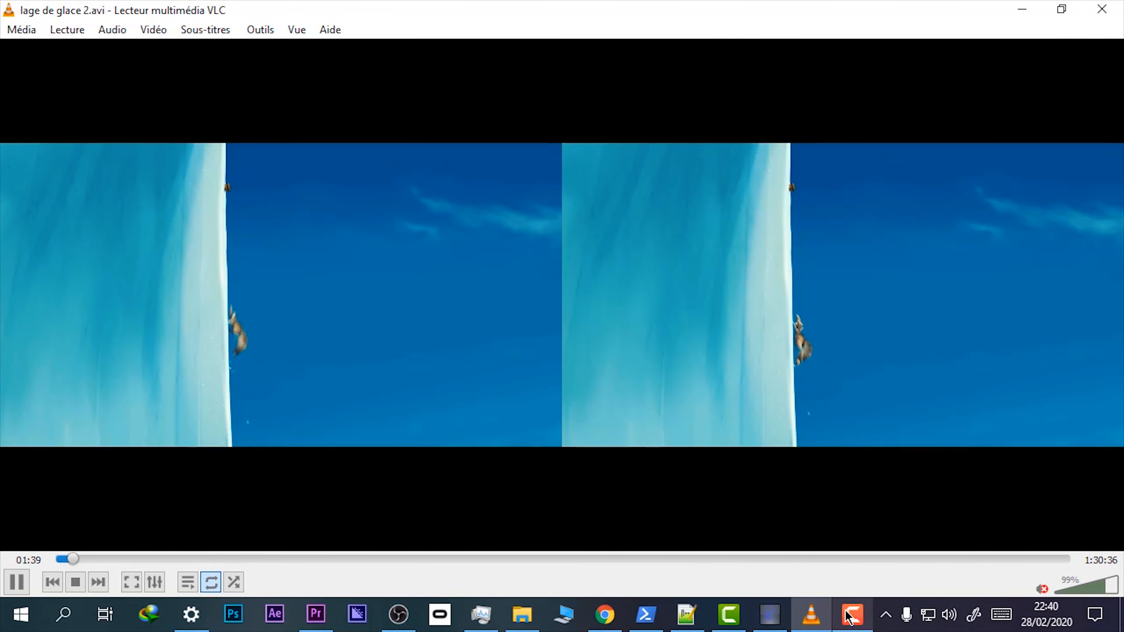
{"action": "left_click", "coordinate": [847, 615]}
{"action": "left_click", "coordinate": [688, 504]}
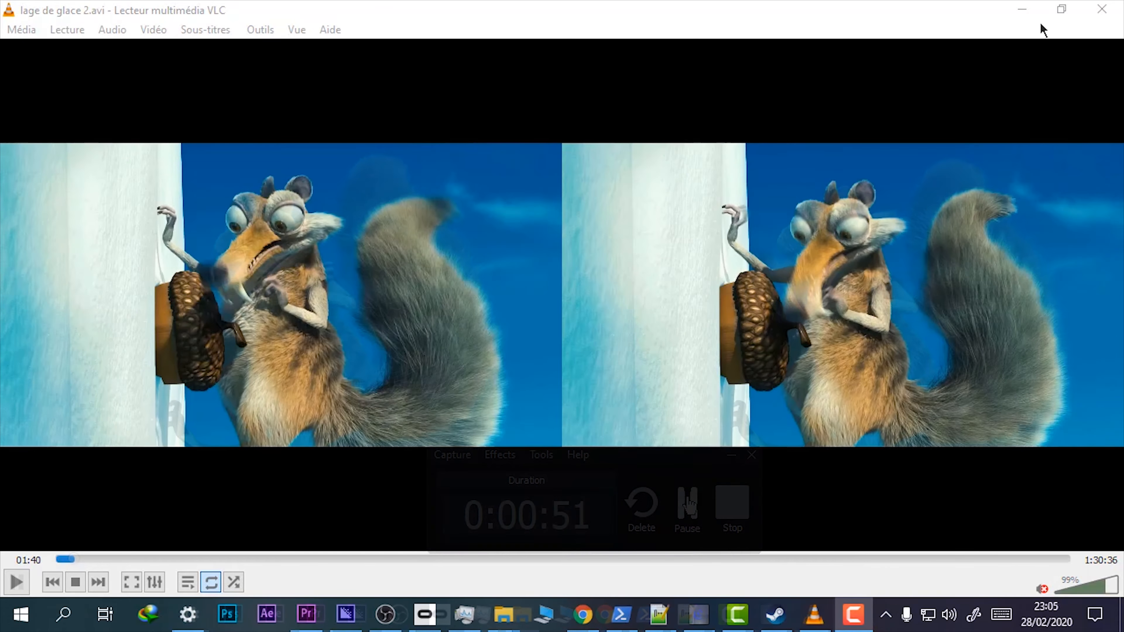
{"action": "left_click", "coordinate": [1022, 10]}
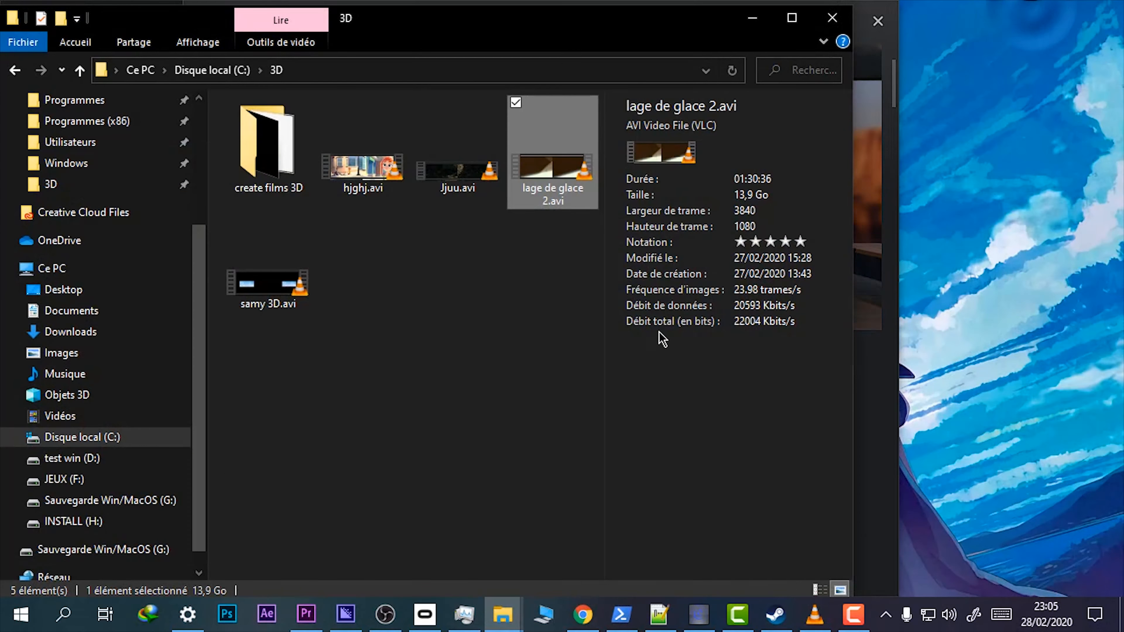
Minimise the 3D folder window and examine the SKYBOX VR player page in the Oculus store.
{"action": "left_click", "coordinate": [769, 17]}
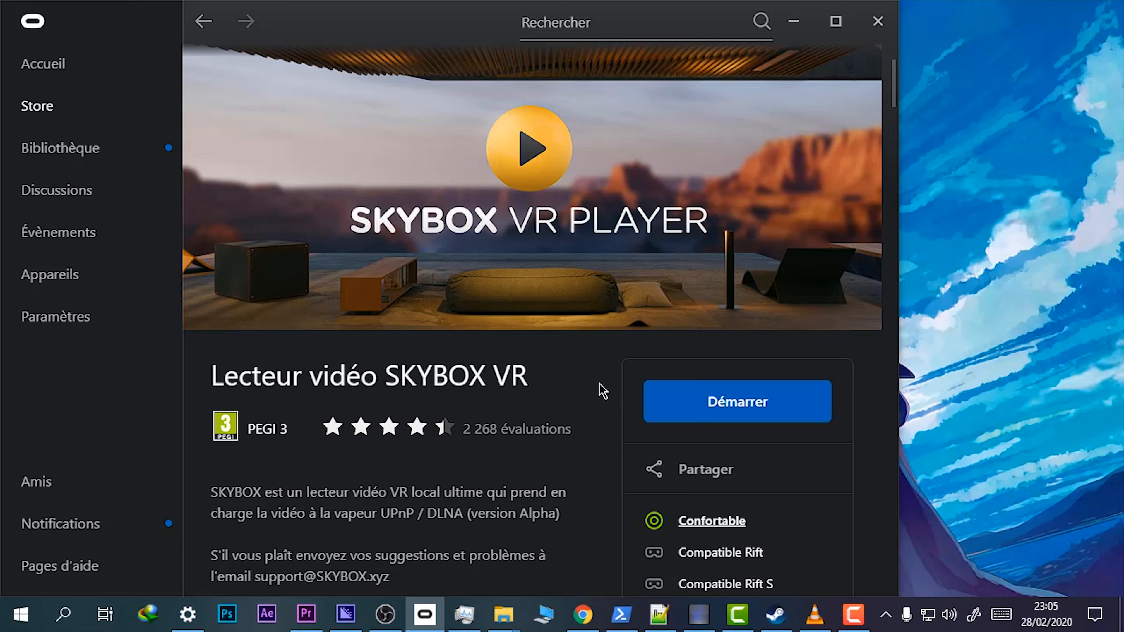
{"action": "scroll", "coordinate": [540, 400], "scroll_direction": "down", "scroll_amount": 10}
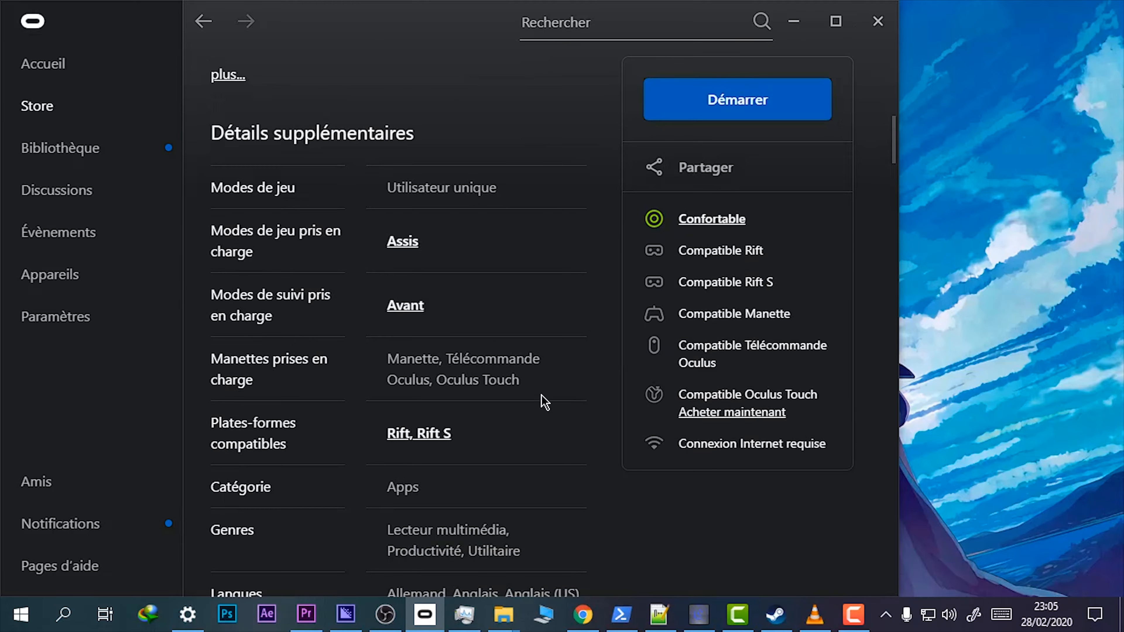
{"action": "scroll", "coordinate": [544, 404], "scroll_direction": "up", "scroll_amount": 10}
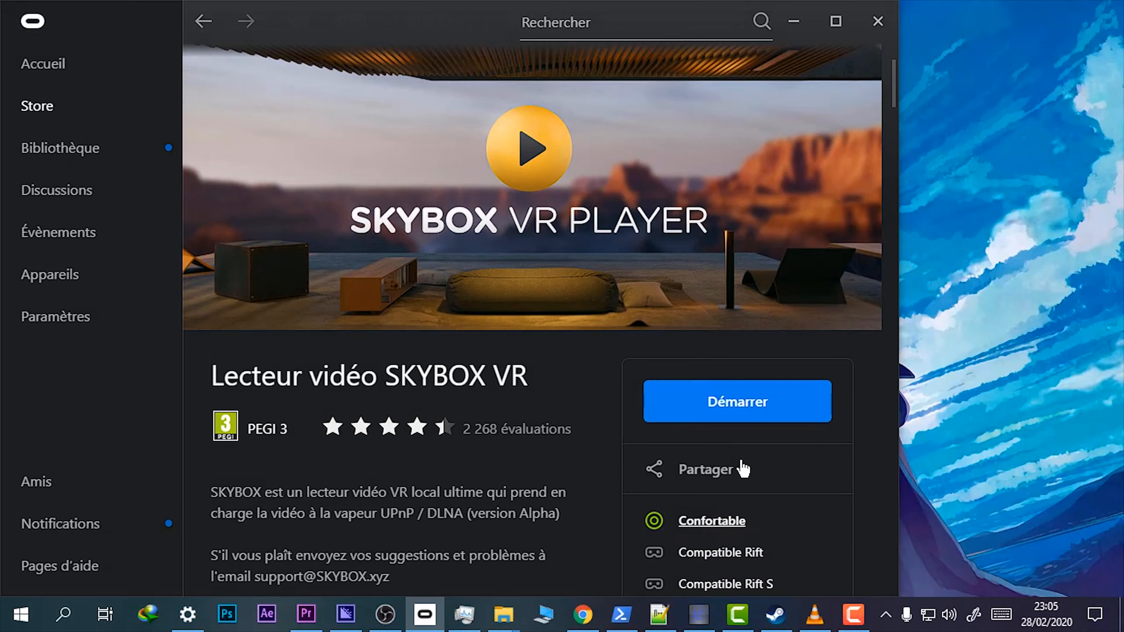
Switch to Steam to examine the VR support of SKYBOX VR Video Player, and return to the additional details on its Oculus store page.
{"action": "left_click", "coordinate": [775, 614]}
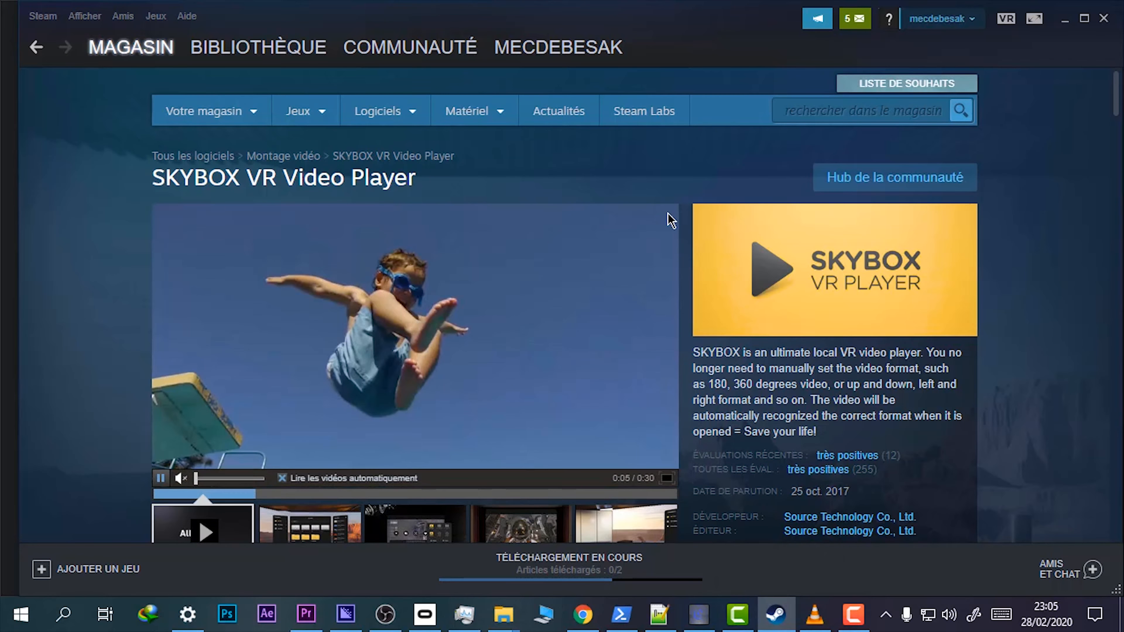
{"action": "scroll", "coordinate": [865, 225], "scroll_direction": "down", "scroll_amount": 10}
{"action": "scroll", "coordinate": [852, 303], "scroll_direction": "up", "scroll_amount": 10}
{"action": "scroll", "coordinate": [851, 303], "scroll_direction": "down", "scroll_amount": 10}
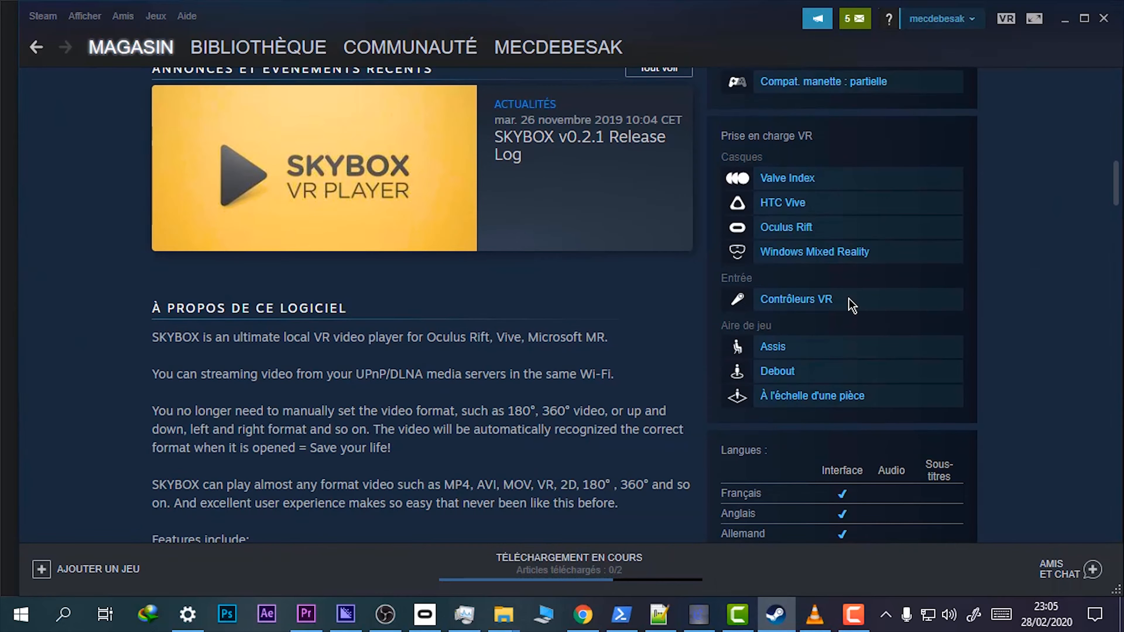
{"action": "scroll", "coordinate": [867, 323], "scroll_direction": "up", "scroll_amount": 6}
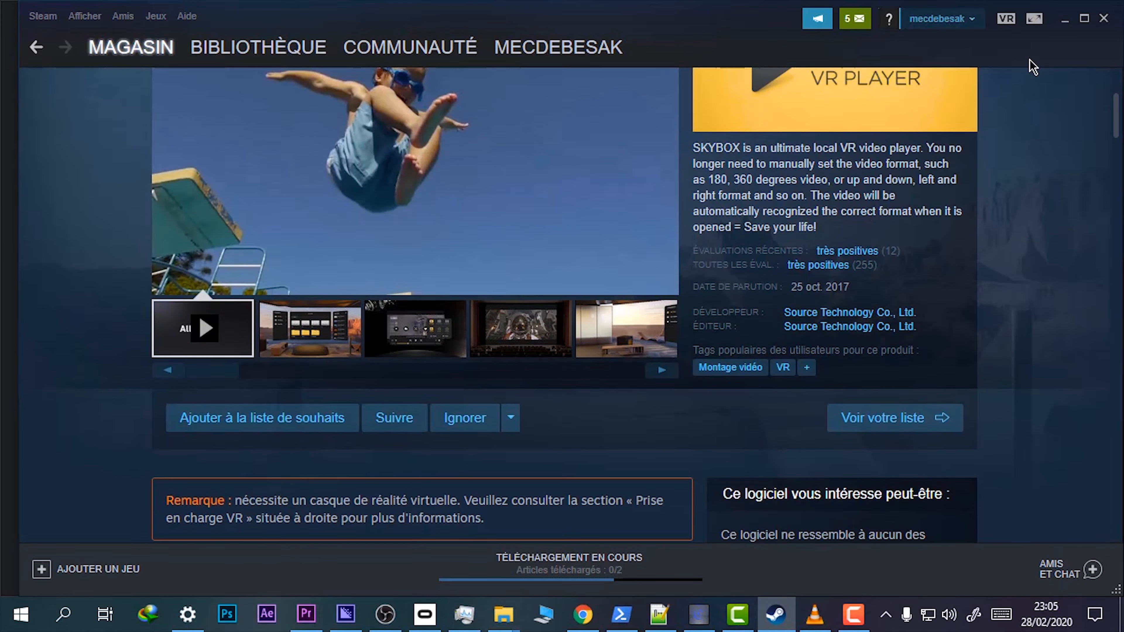
{"action": "left_click", "coordinate": [1063, 22]}
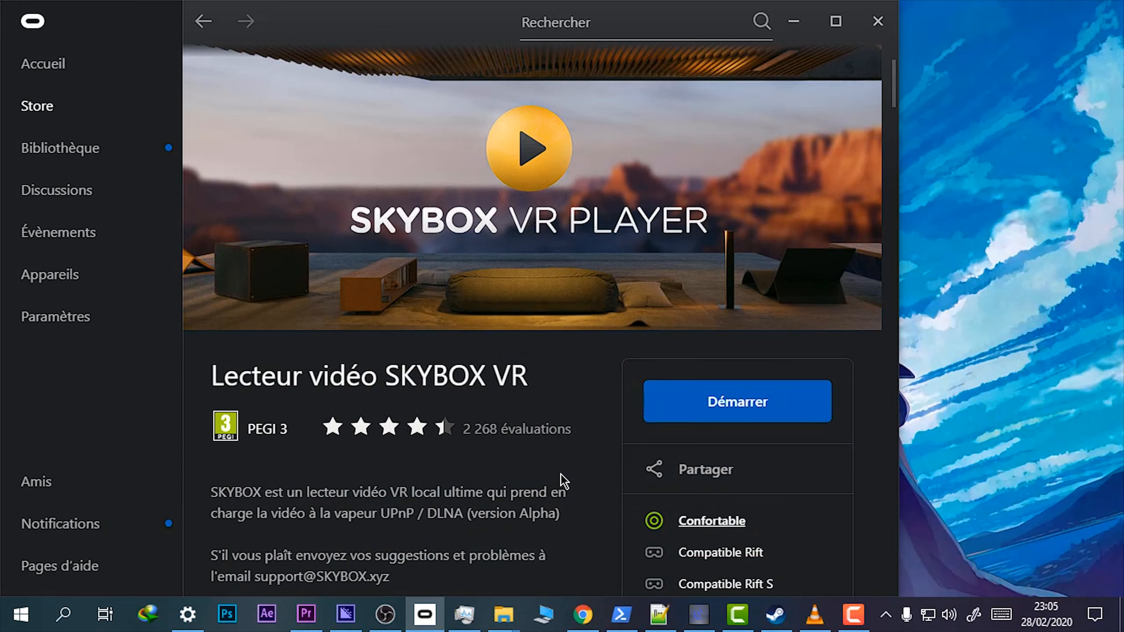
{"action": "scroll", "coordinate": [562, 480], "scroll_direction": "down", "scroll_amount": 10}
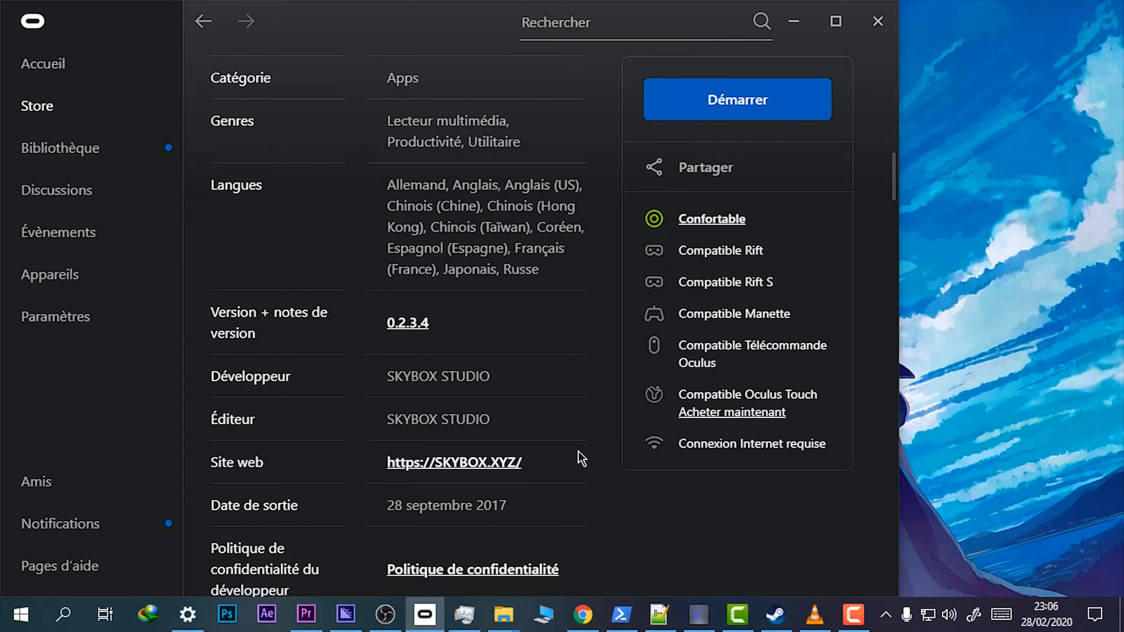
{"action": "scroll", "coordinate": [596, 422], "scroll_direction": "up", "scroll_amount": 5}
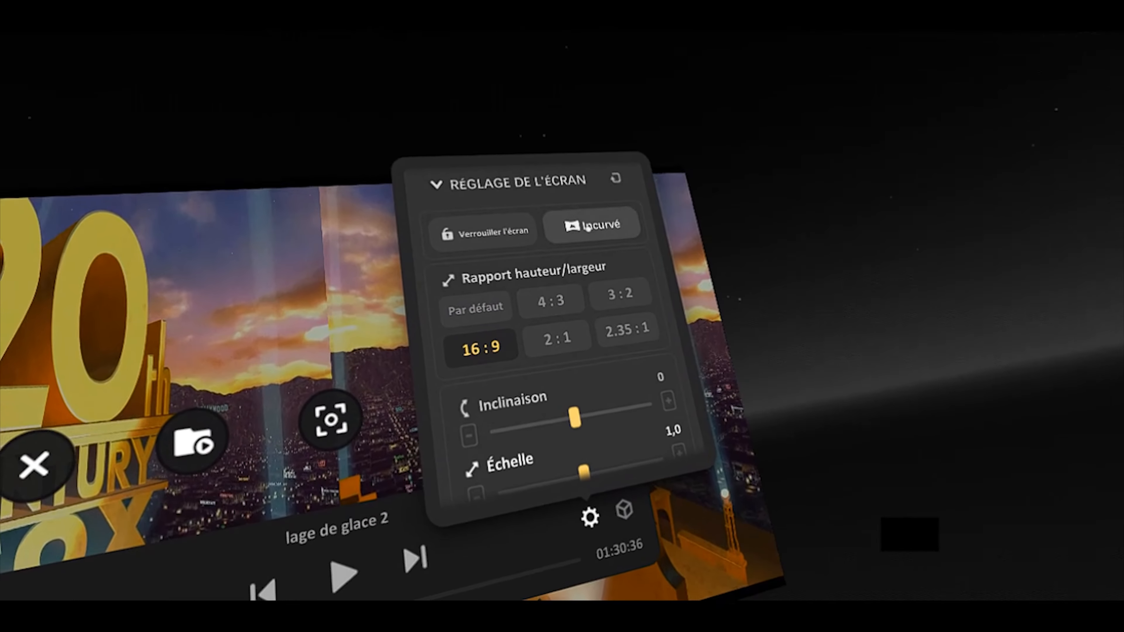
In SKYBOX VR Player, curve the screen with Incurvé and adjust the Inclinaison between 0 and -20.
{"action": "left_click", "coordinate": [592, 223]}
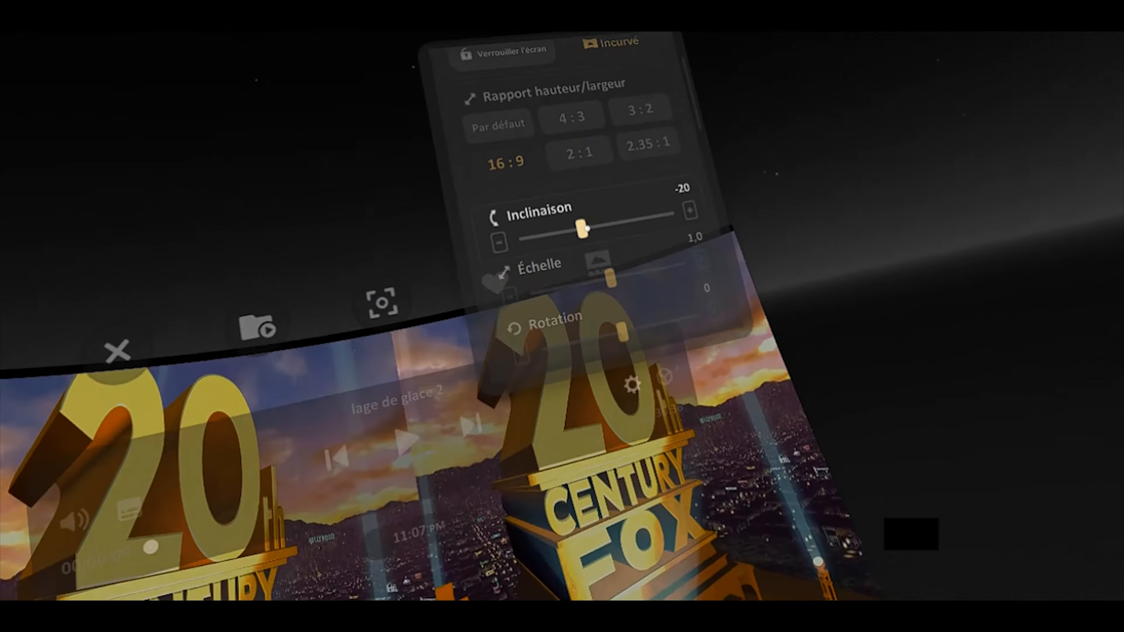
{"action": "mouse_move", "coordinate": [587, 228]}
{"action": "left_mouse_down"}
{"action": "mouse_move", "coordinate": [739, 181]}
{"action": "mouse_move", "coordinate": [587, 230]}
{"action": "left_mouse_up"}
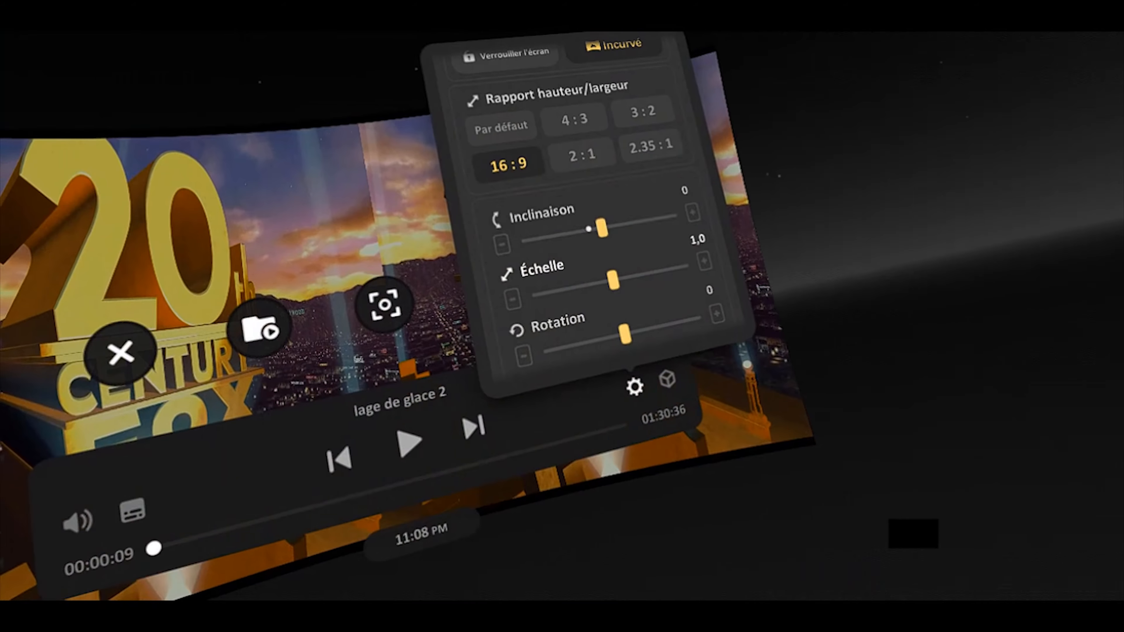
{"action": "left_click", "coordinate": [588, 229]}
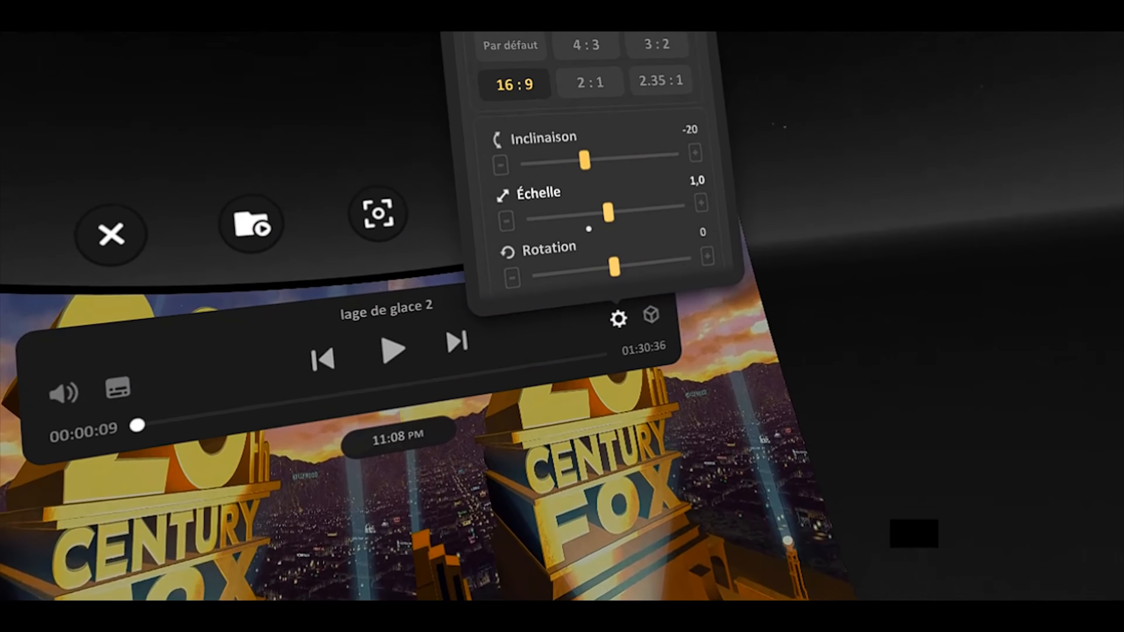
{"action": "left_click", "coordinate": [588, 229]}
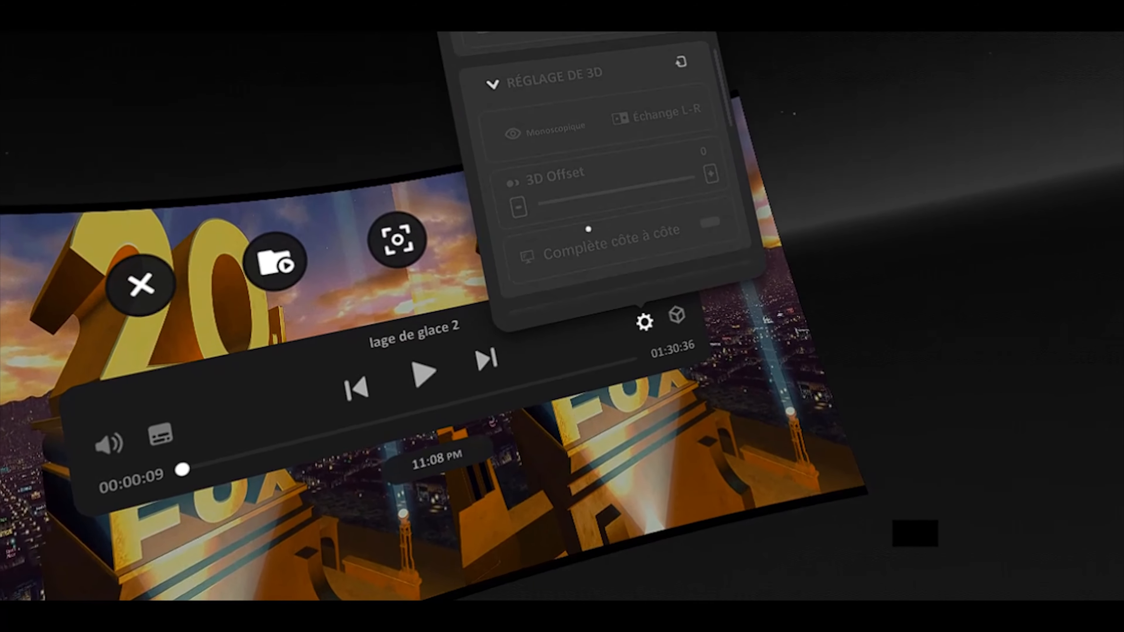
Look through the playback settings and set the video's display format to 3D côte à côte.
{"action": "scroll", "coordinate": [587, 229], "scroll_direction": "down", "scroll_amount": 3}
{"action": "scroll", "coordinate": [588, 228], "scroll_direction": "up", "scroll_amount": 4}
{"action": "scroll", "coordinate": [588, 229], "scroll_direction": "down", "scroll_amount": 5}
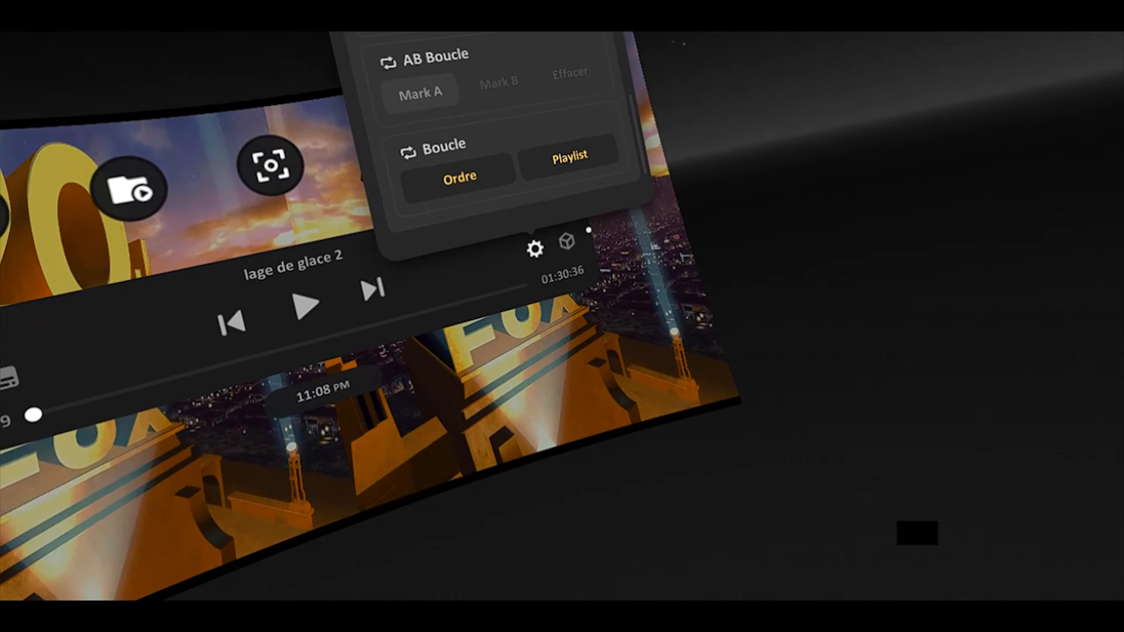
{"action": "left_click", "coordinate": [578, 248]}
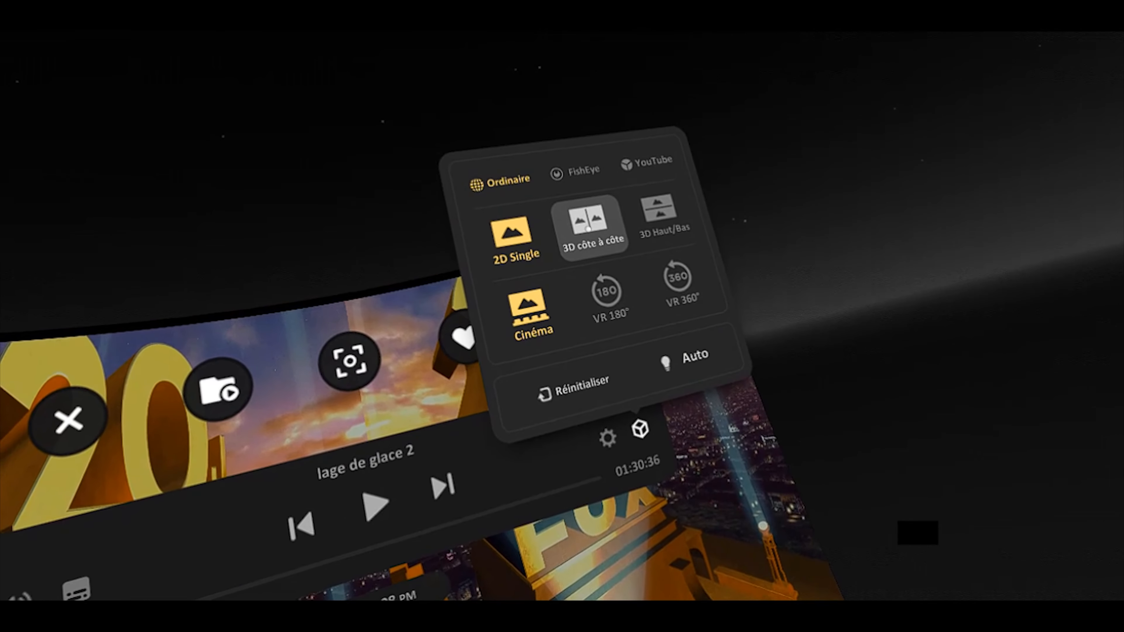
{"action": "left_click", "coordinate": [587, 229]}
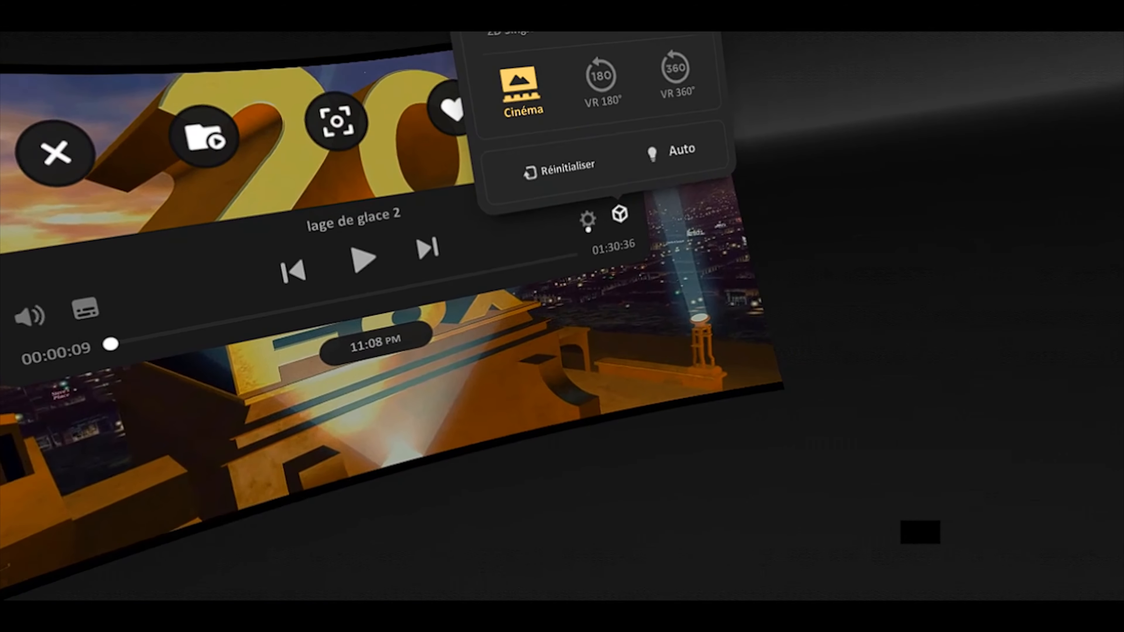
Adjust the 3D Offset under Réglage de 3D, and play lage de glace 2 for a while before pausing it.
{"action": "left_click", "coordinate": [587, 228]}
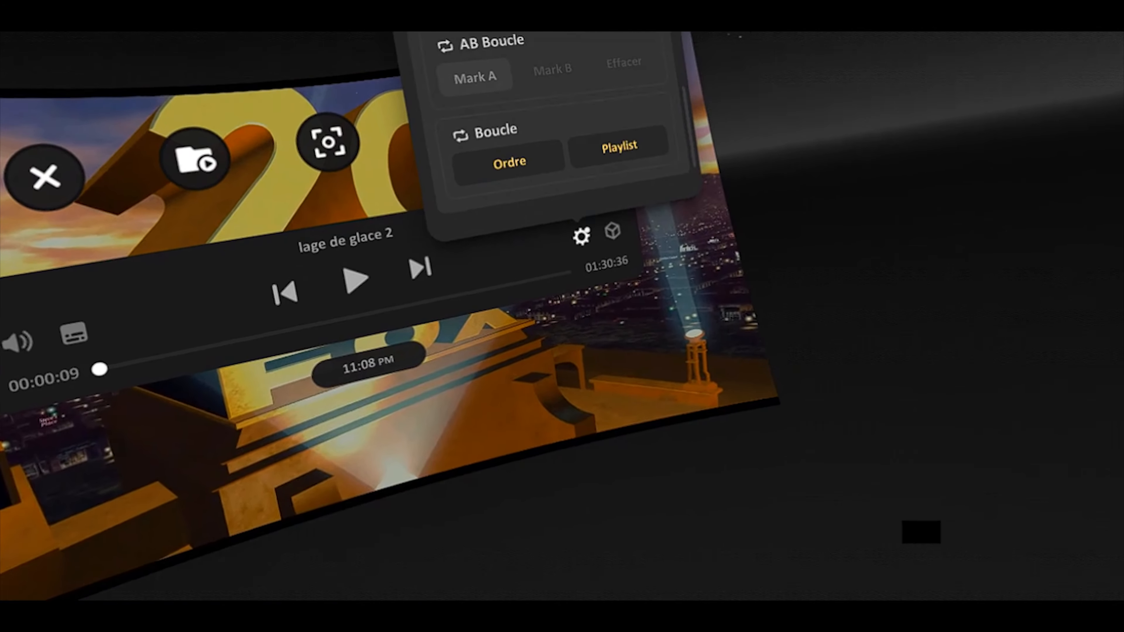
{"action": "scroll", "coordinate": [588, 229], "scroll_direction": "up", "scroll_amount": 3}
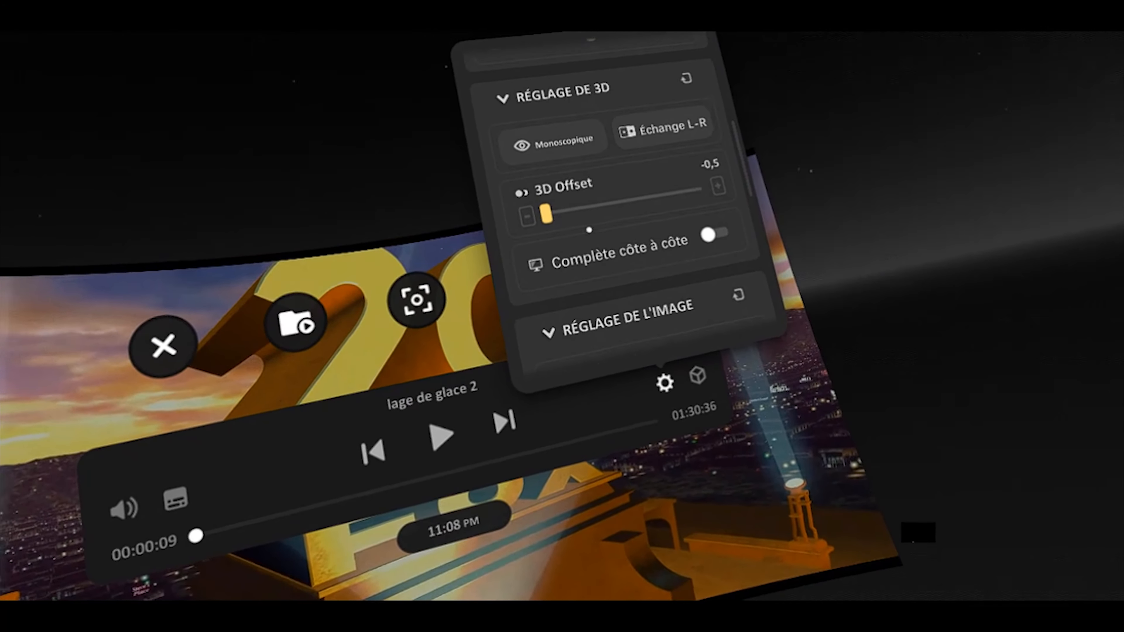
{"action": "left_click_drag", "start_coordinate": [588, 229], "coordinate": [588, 229]}
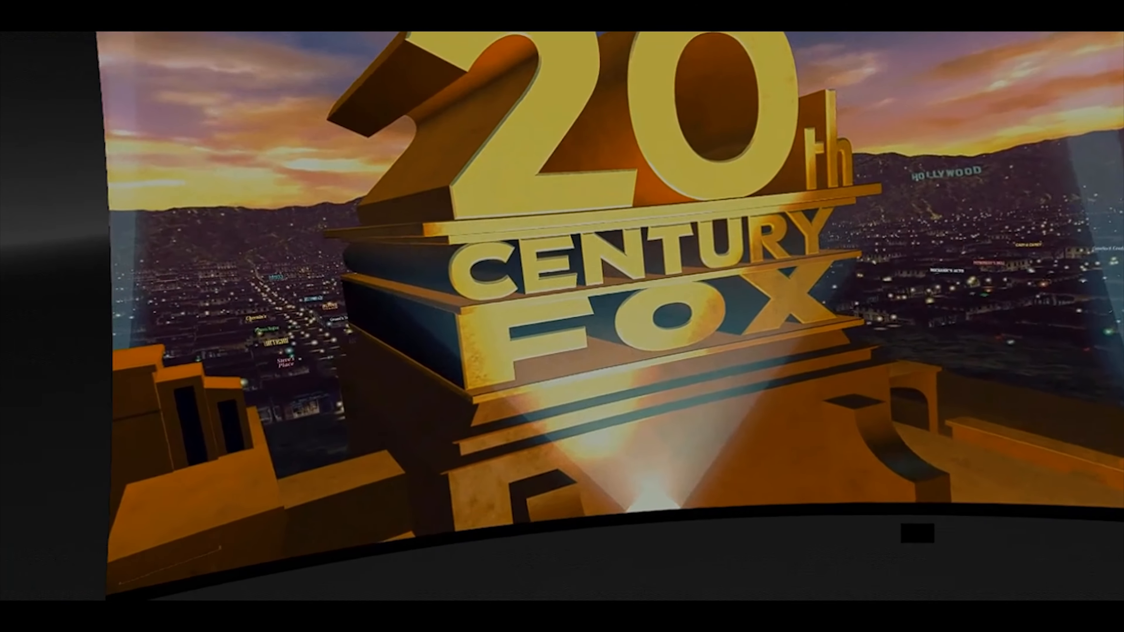
{"action": "left_click", "coordinate": [589, 228]}
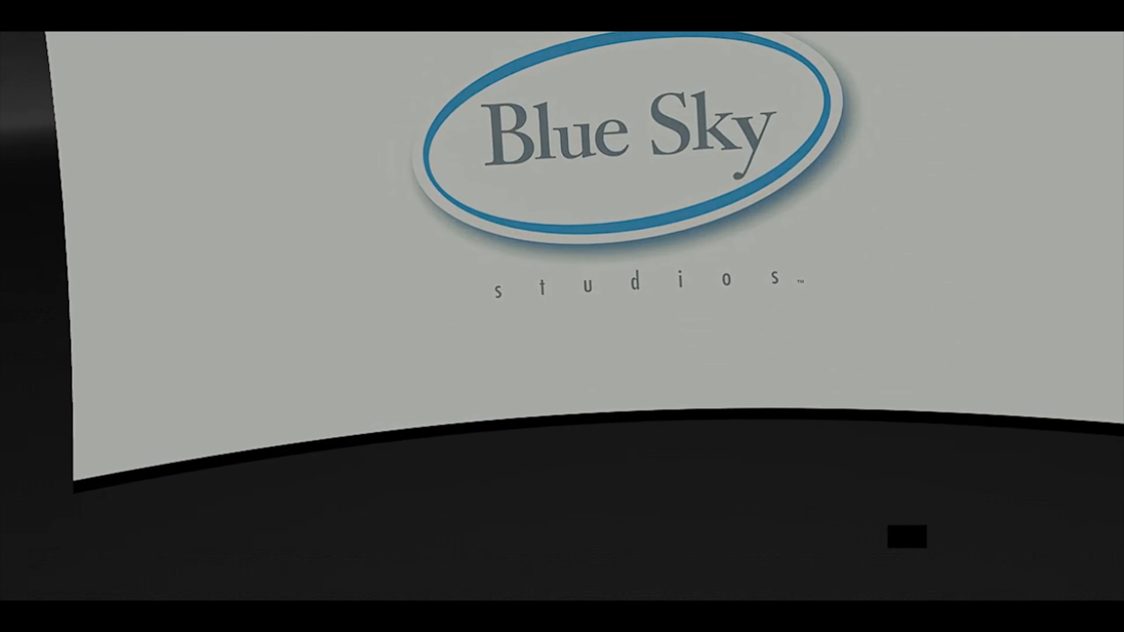
{"action": "left_click", "coordinate": [589, 229]}
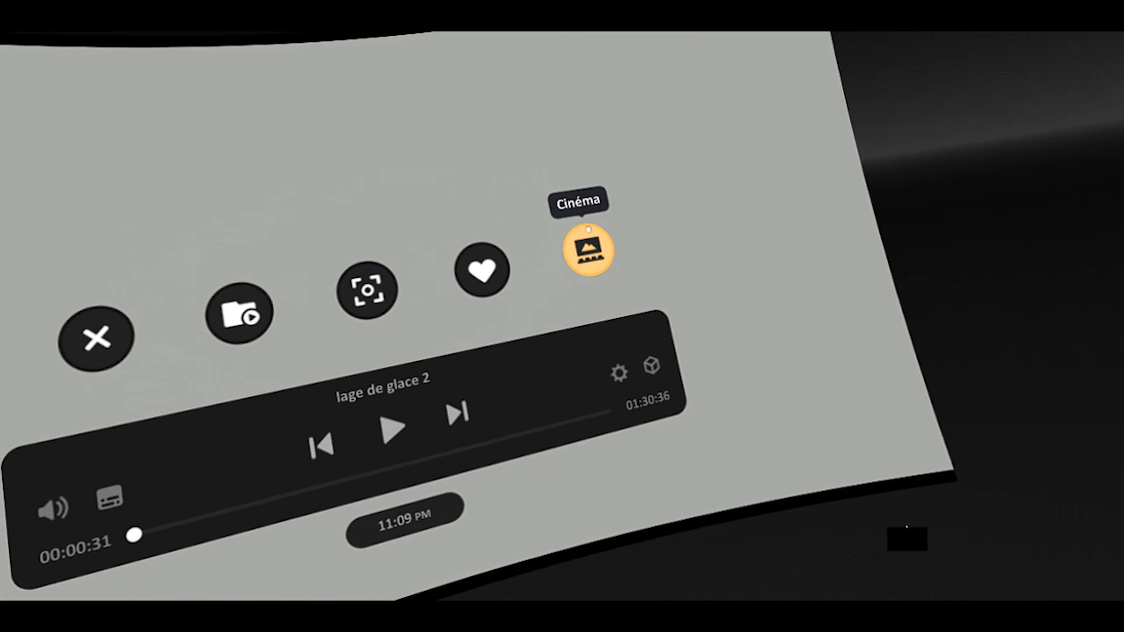
Adjust Éclairage de théâtre in the cinema options, finishing at 5, and toggle the Favori mark on the film.
{"action": "left_click", "coordinate": [588, 229]}
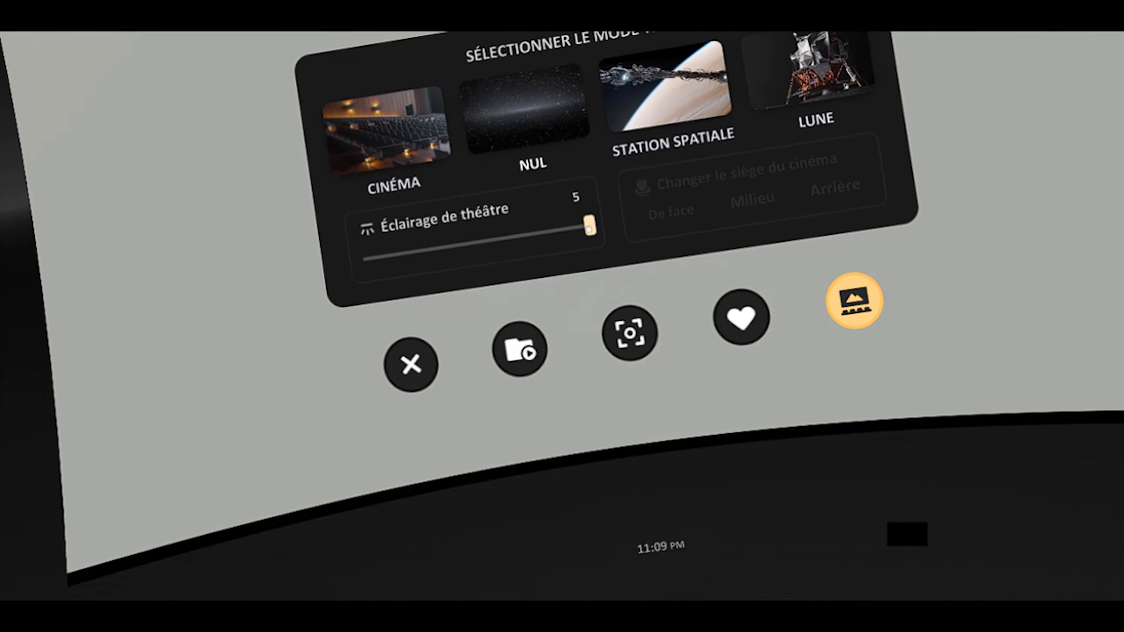
{"action": "mouse_move", "coordinate": [588, 229]}
{"action": "left_mouse_down"}
{"action": "mouse_move", "coordinate": [419, 251]}
{"action": "mouse_move", "coordinate": [590, 225]}
{"action": "left_mouse_up"}
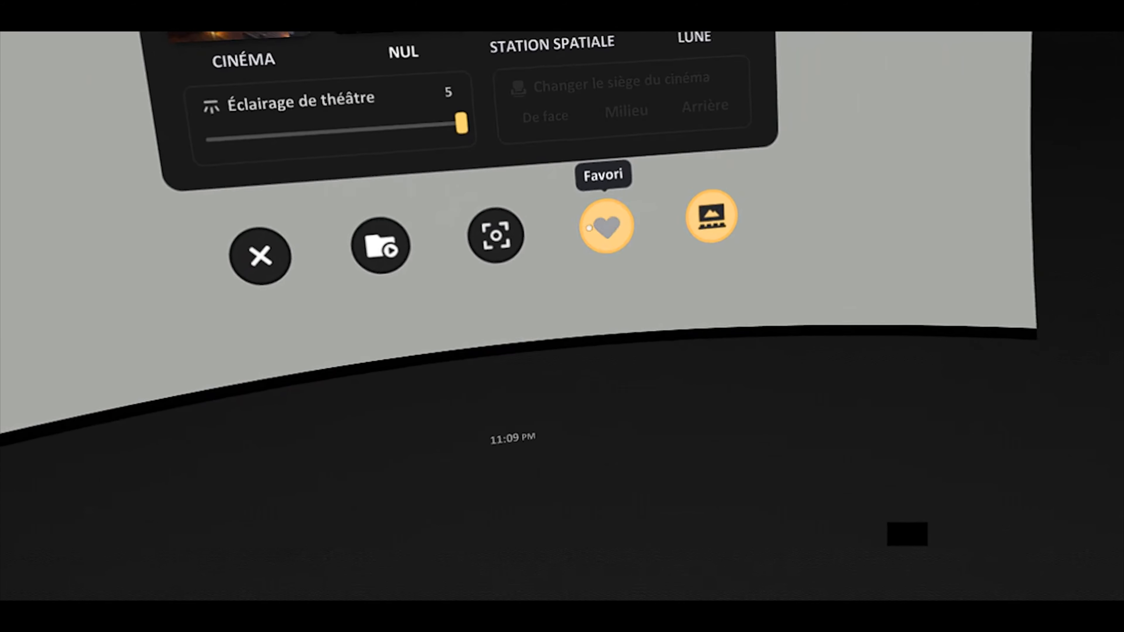
{"action": "left_click", "coordinate": [589, 228]}
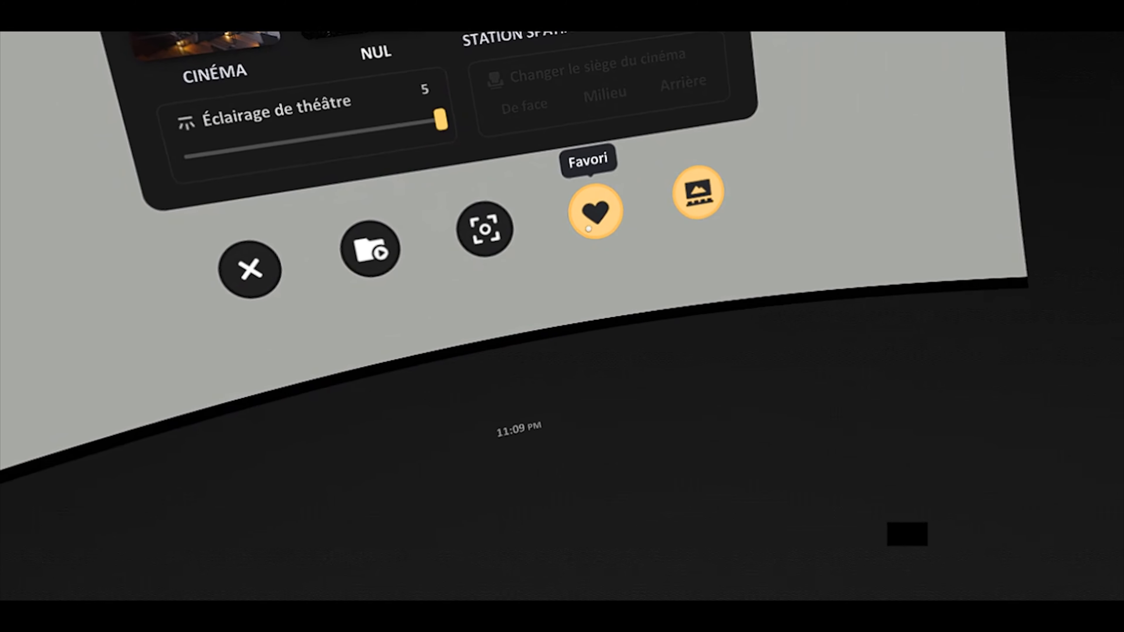